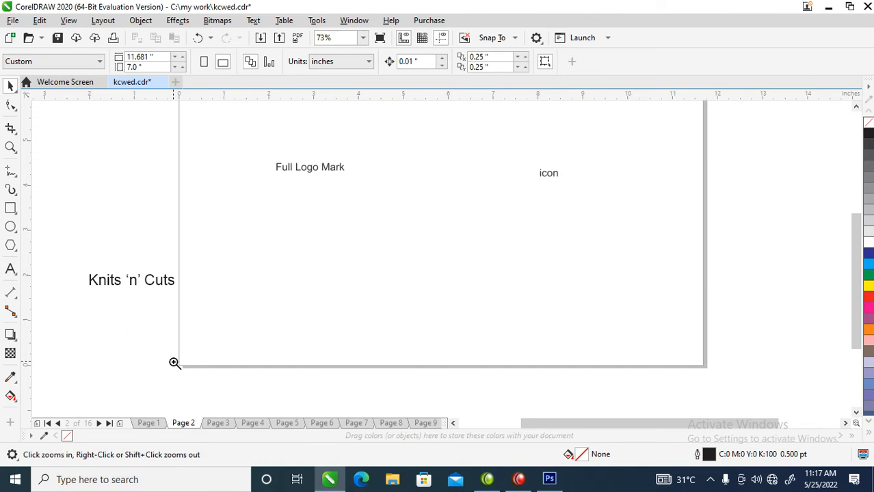
Move the "Knits 'n' Cuts" text away from the page edge and slightly lower, to about X -2.12 in, Y 1.66 in.
left_click_drag(62, 205, 162, 309)
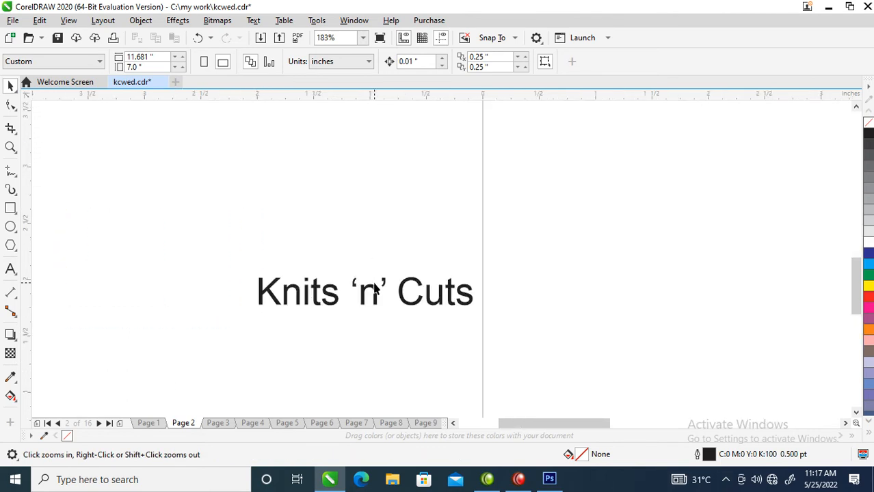
key("space")
left_click_drag(374, 289, 250, 316)
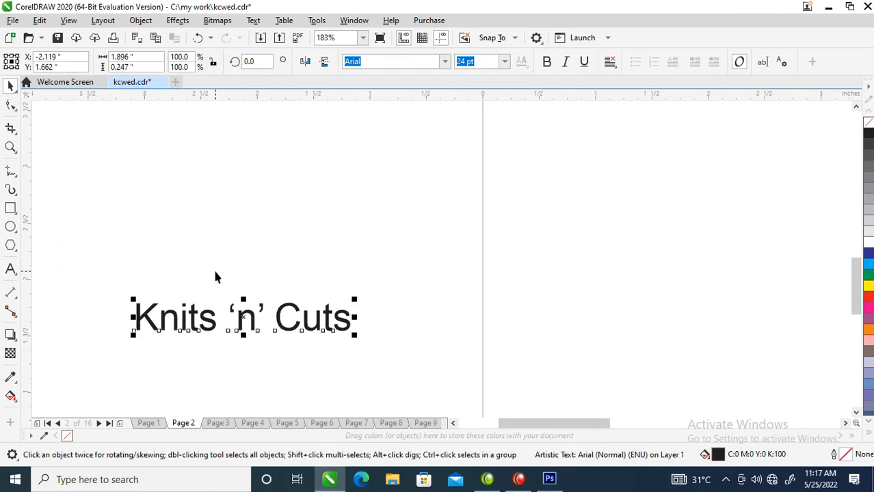
Start a straight-sided Bézier curve above the text with a vertical stem, a horizontal base and a diagonal rising back toward the stem's top.
key("space")
left_click_drag(74, 117, 353, 348)
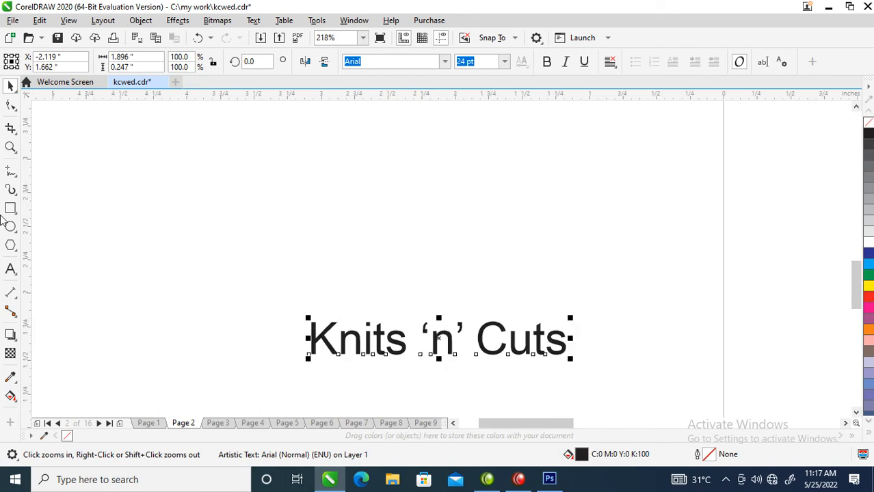
left_click(10, 172)
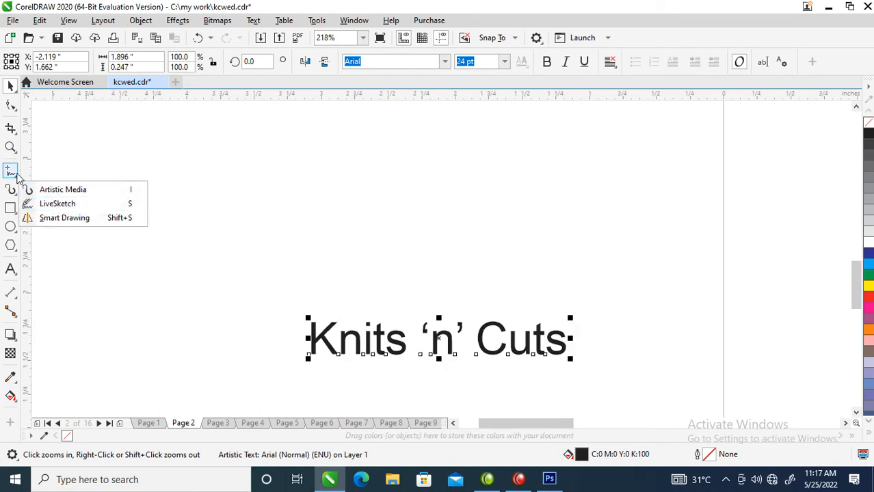
left_click(50, 200)
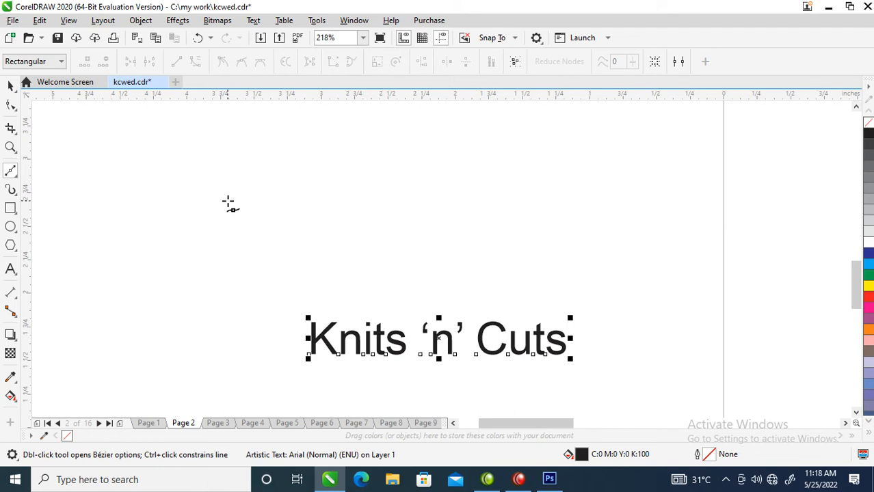
left_click(226, 187)
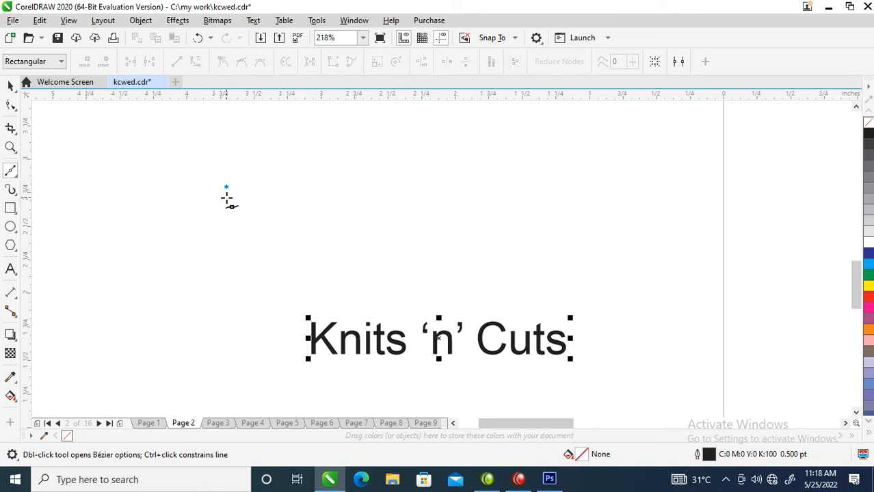
double_click(226, 264)
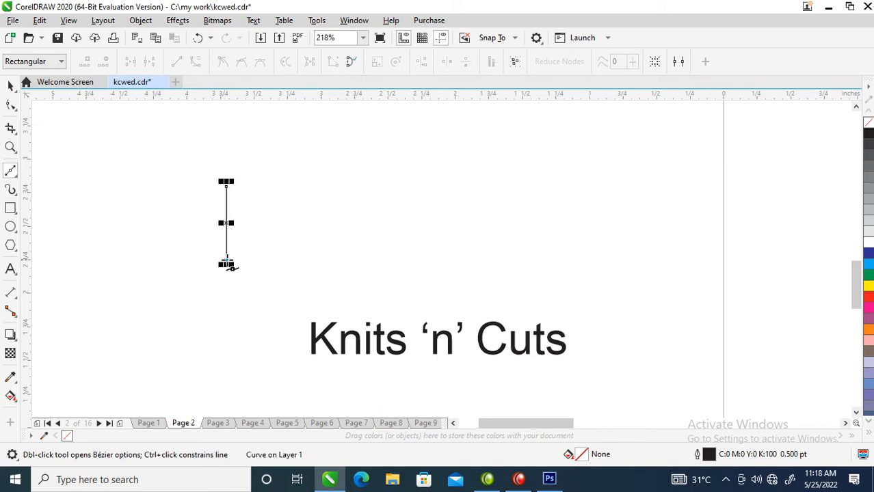
double_click(288, 263)
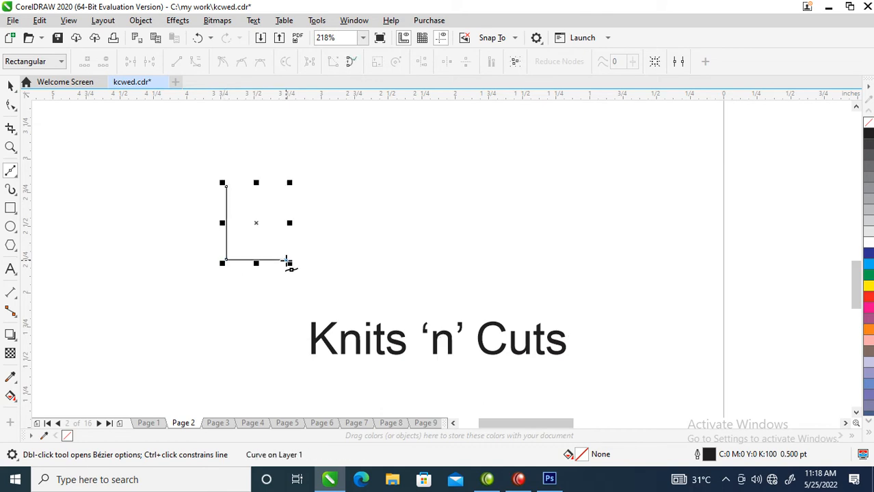
left_click(238, 180)
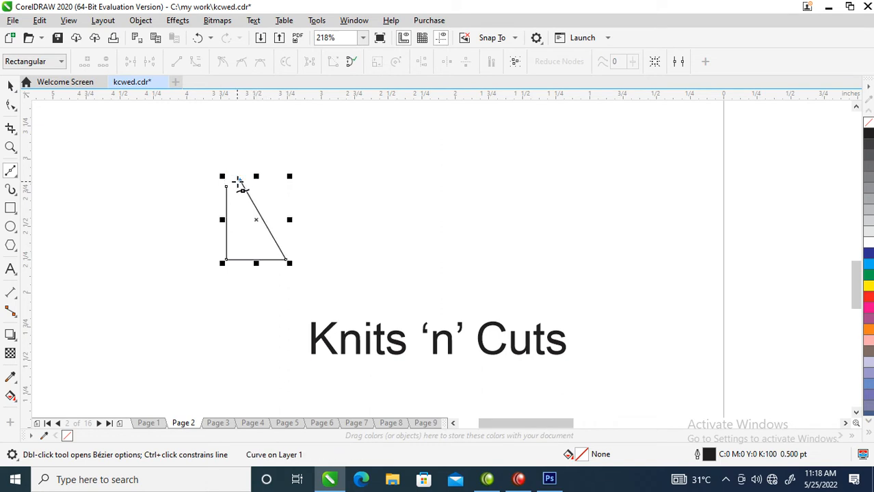
Continue the curve up to the right, across a wide horizontal top edge, then back down as a parallel chevron to the baseline.
left_click(294, 121)
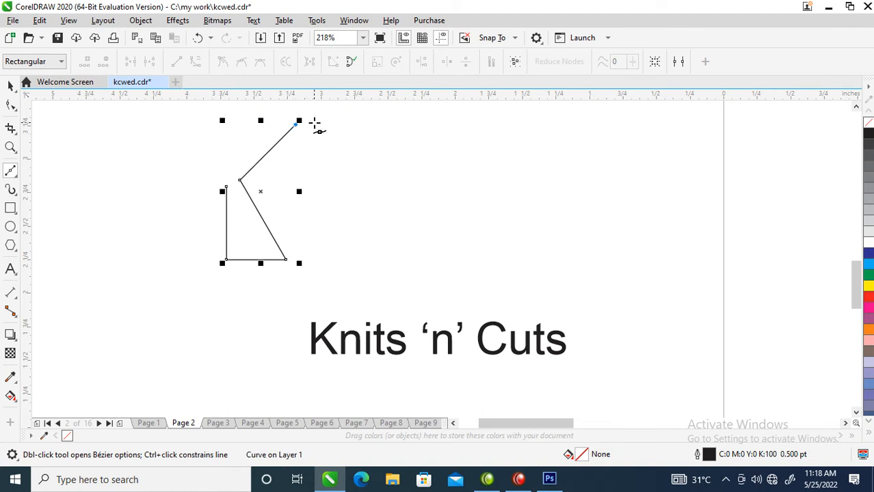
left_click(315, 124)
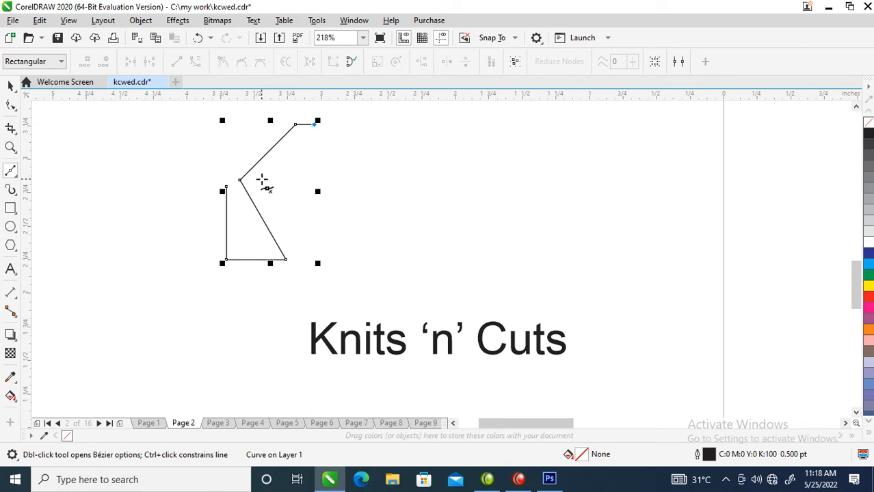
key("ctrl+z")
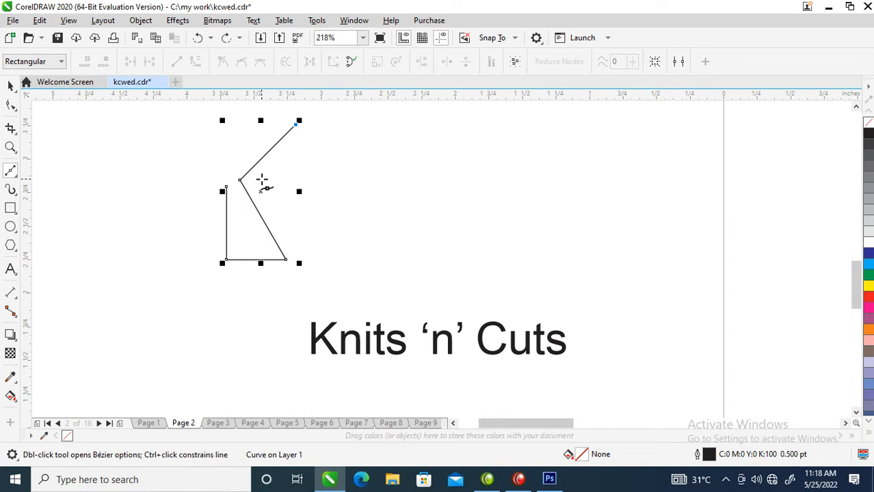
left_click(346, 124)
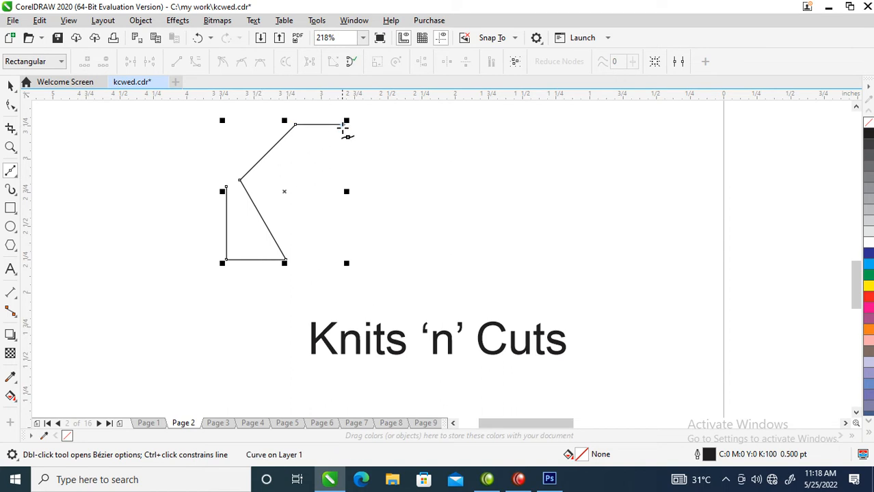
left_click(280, 182)
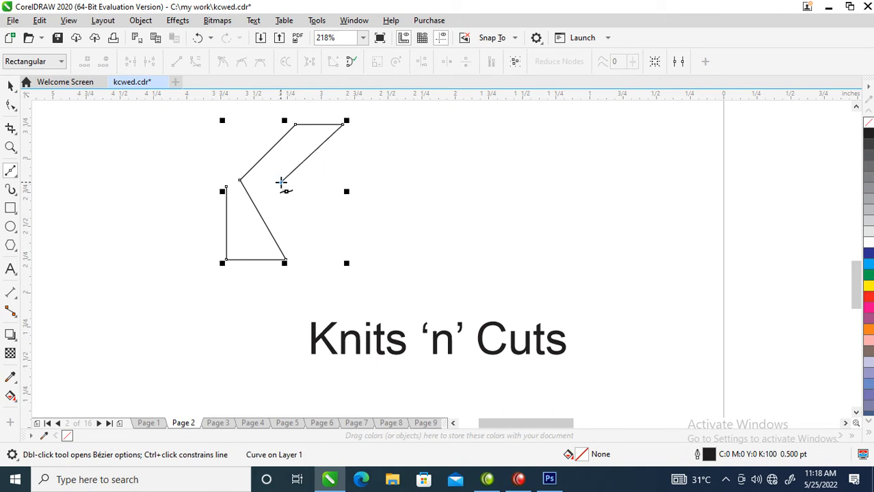
left_click(321, 259)
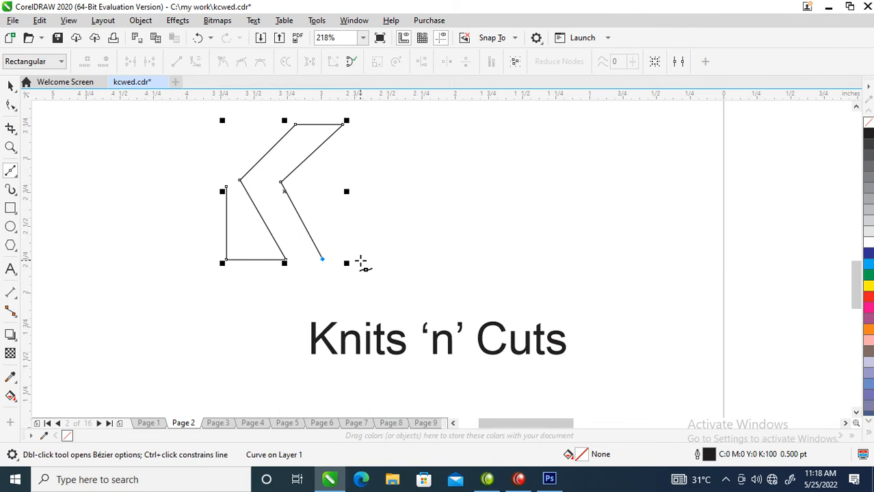
Extend the curve with a short base, a second parallel chevron and a short down-sloping end, about 1.44 × 1.01 in overall.
left_click(361, 260)
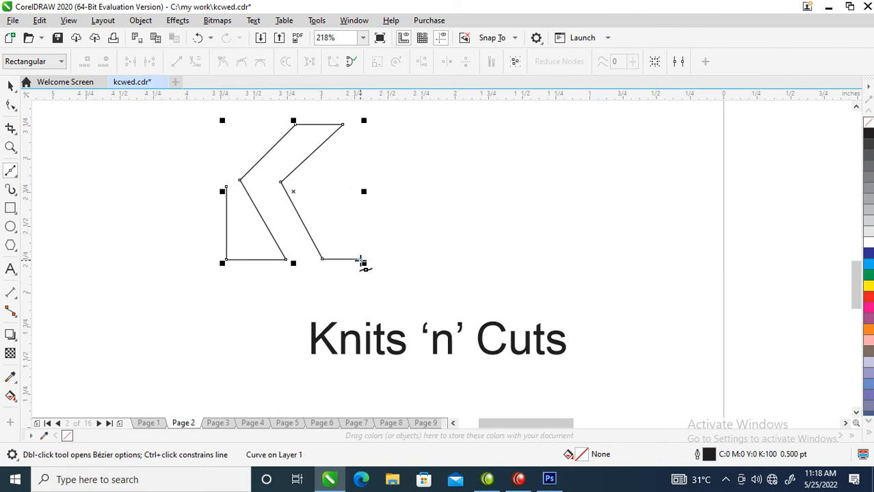
left_click(318, 185)
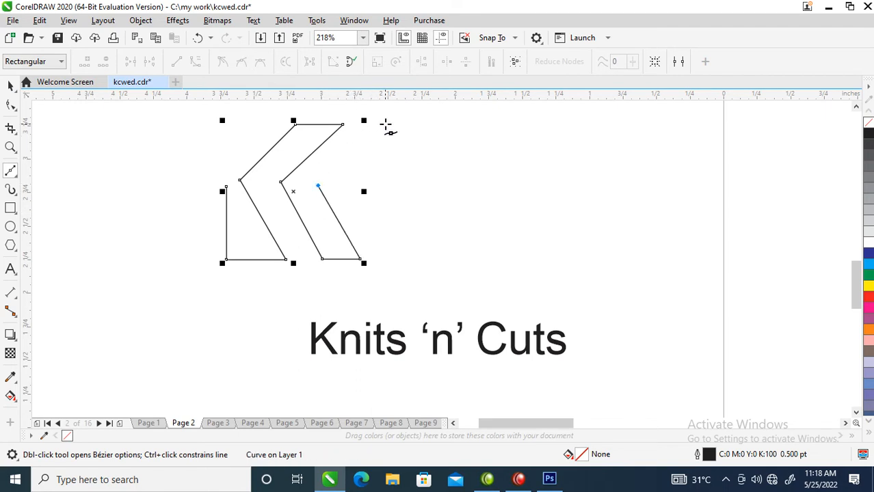
left_click(386, 124)
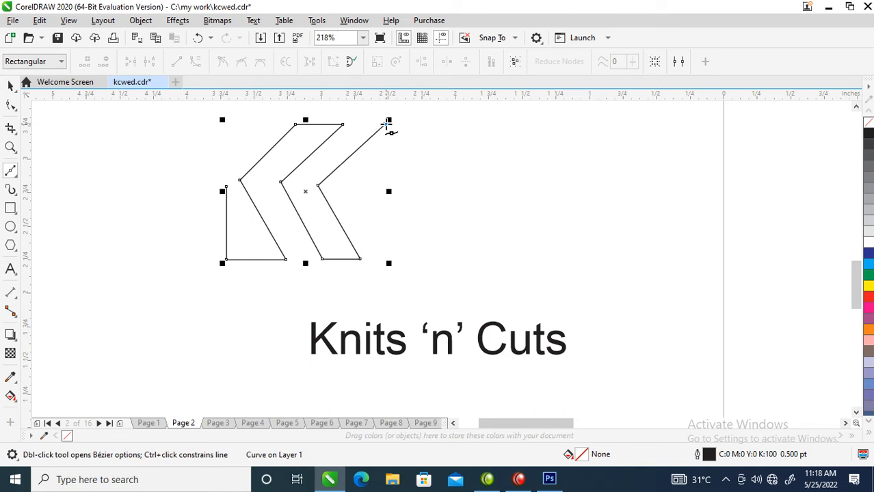
left_click(420, 167)
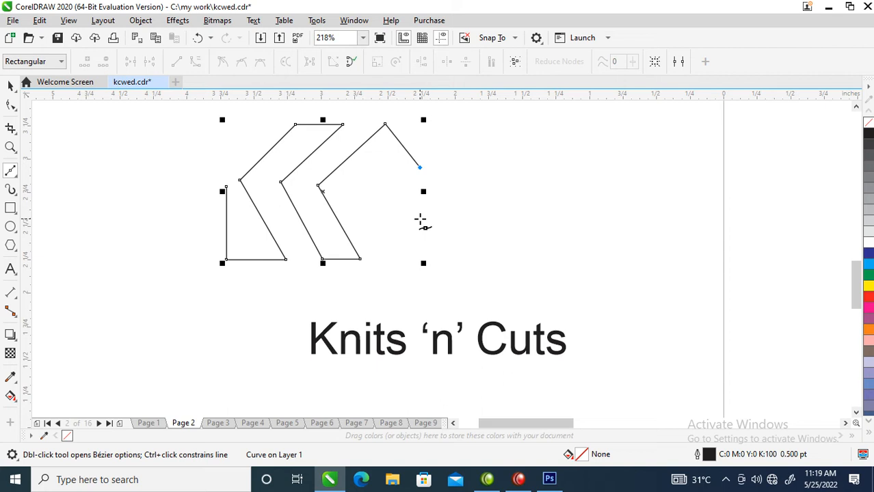
Move the drawn curve closer to the text and set its outline width to 6 pt.
key("space")
left_click_drag(329, 198, 333, 249)
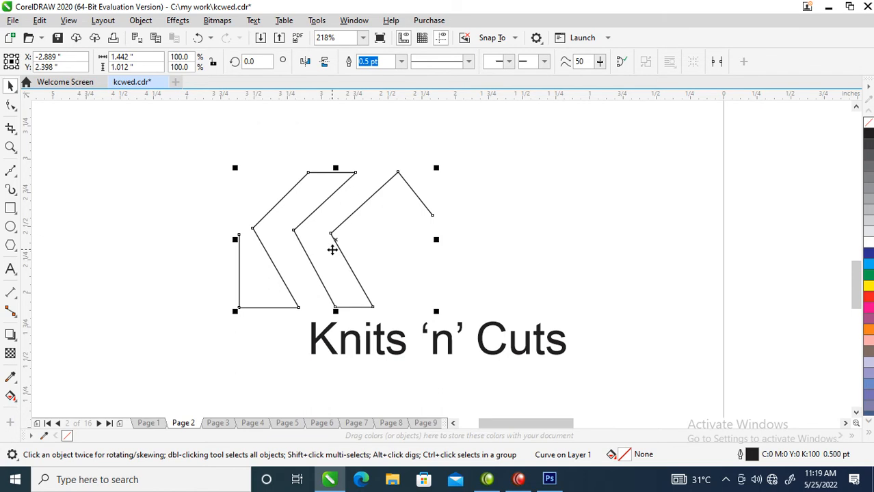
key("F12")
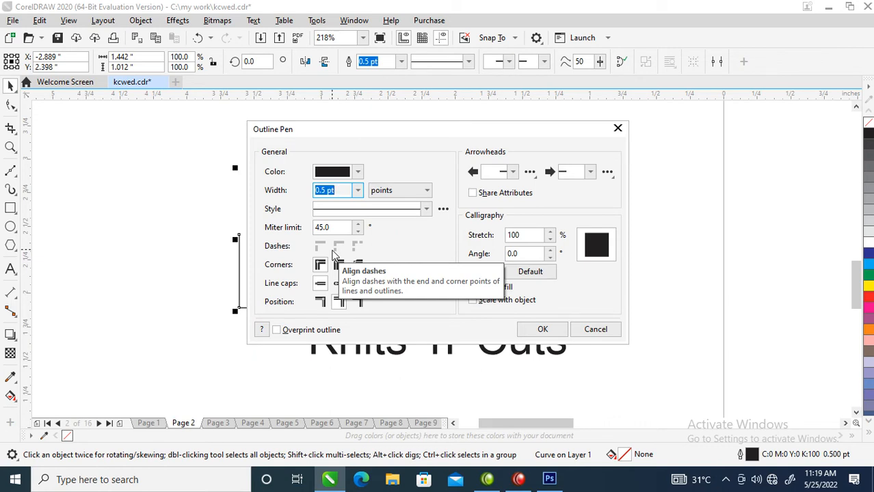
left_click_drag(377, 142, 531, 139)
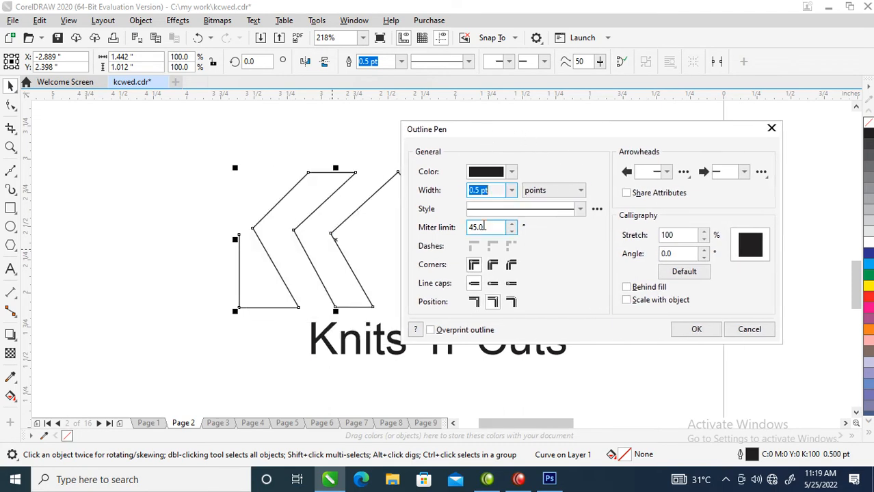
type("6")
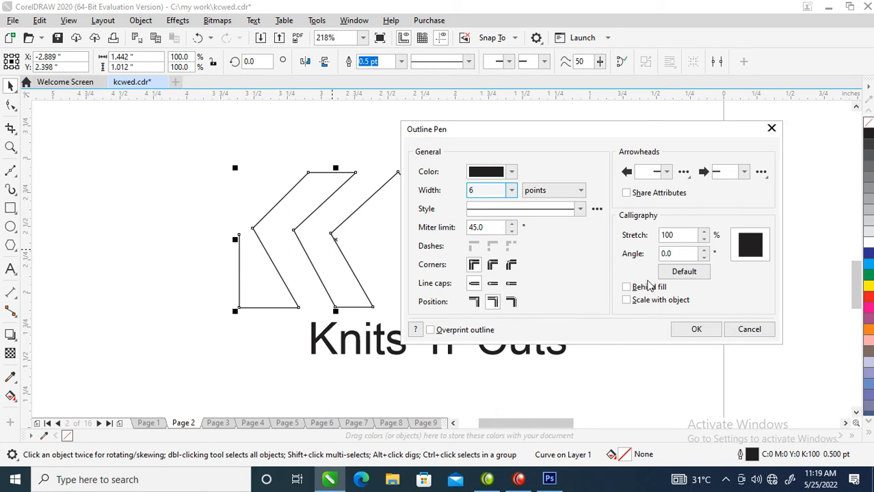
left_click(706, 329)
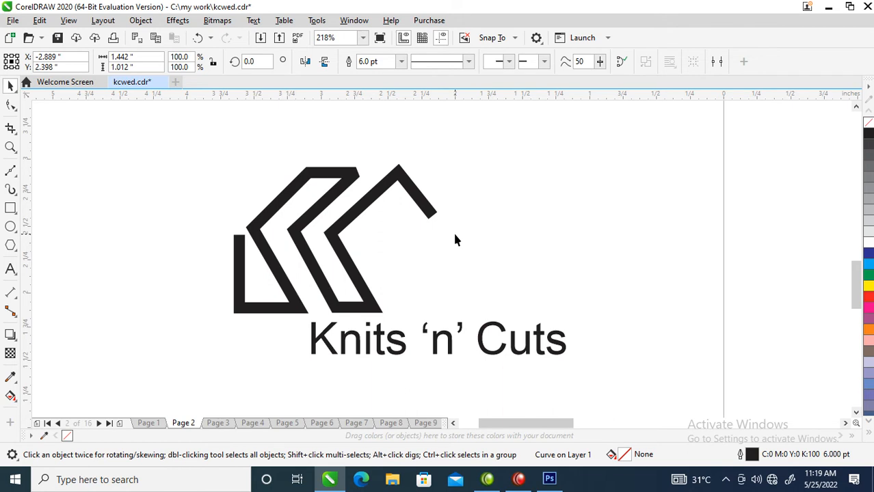
Give the curve's outline round corners and round line caps, and place the mark directly above the "Knits 'n' Cuts" text.
key("F12")
left_click_drag(393, 131, 637, 127)
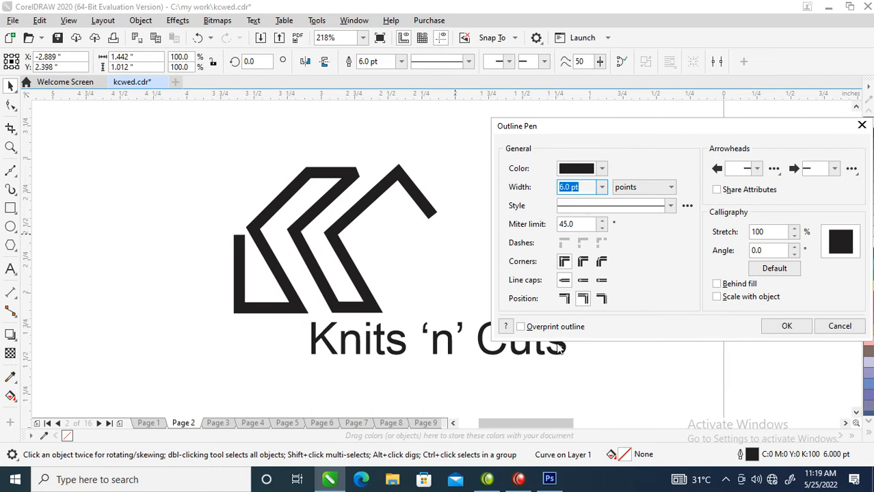
left_click(583, 267)
left_click(584, 284)
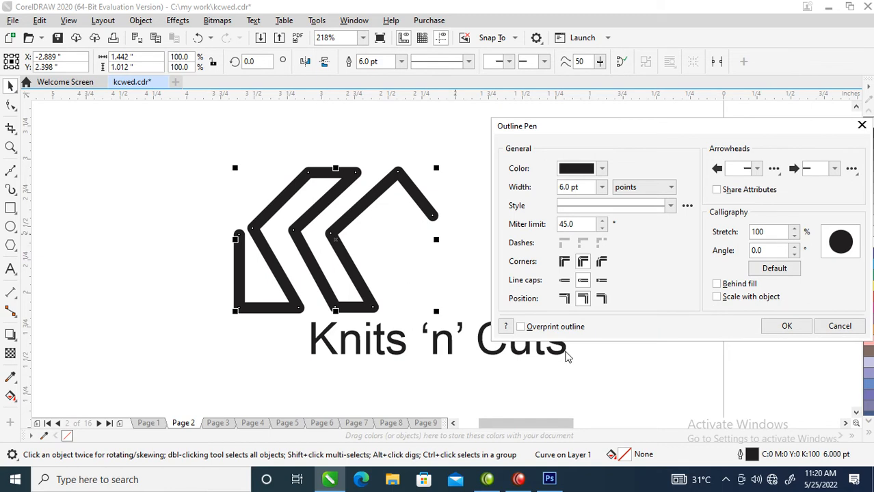
left_click(788, 327)
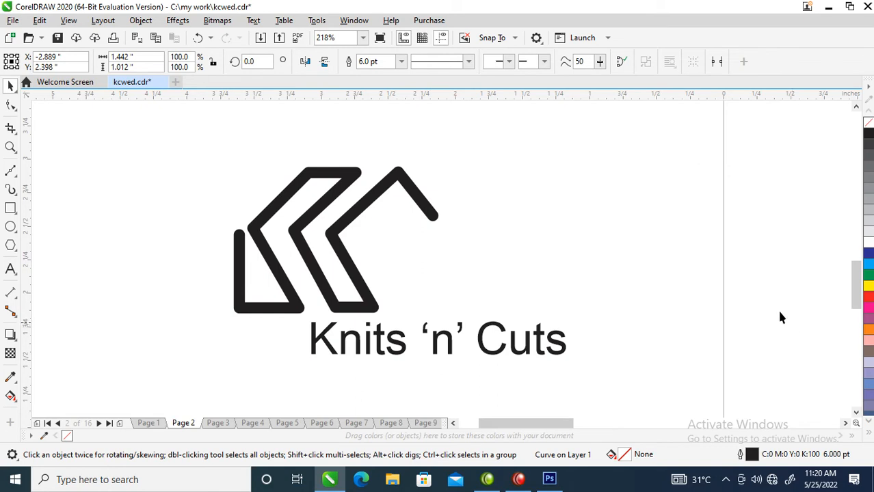
left_click_drag(364, 210, 479, 201)
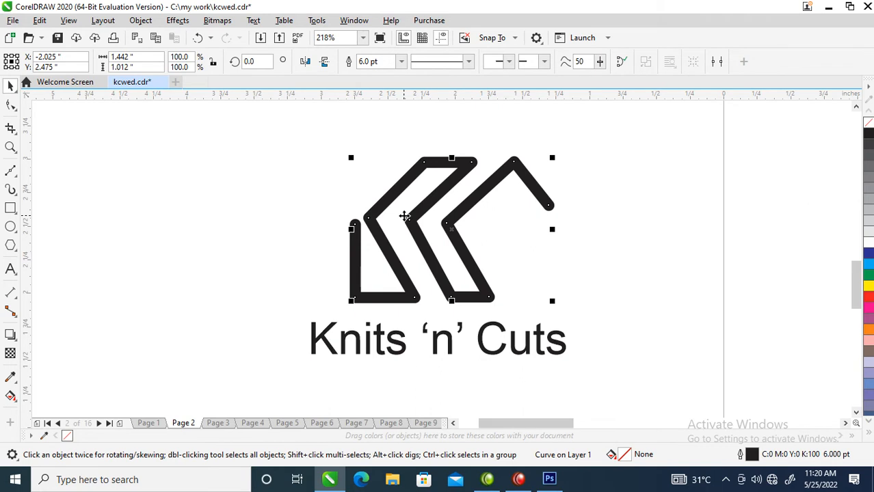
scroll(380, 237, "down", 3)
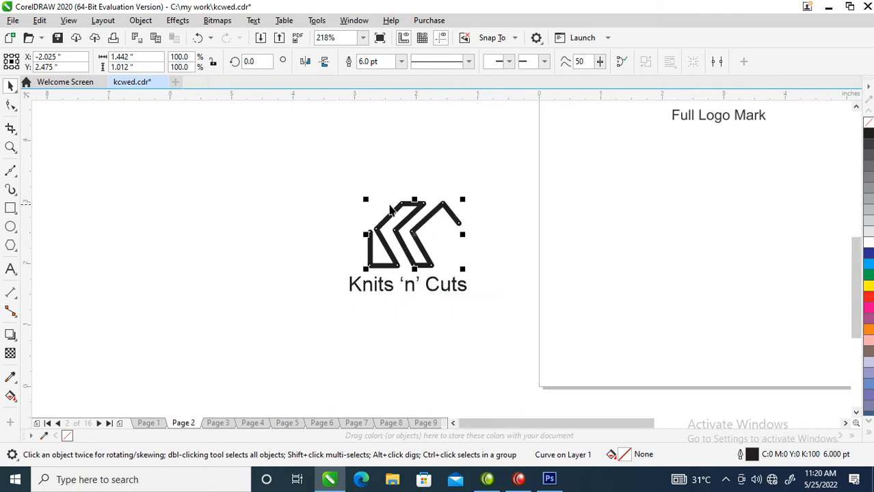
left_click_drag(292, 158, 581, 345)
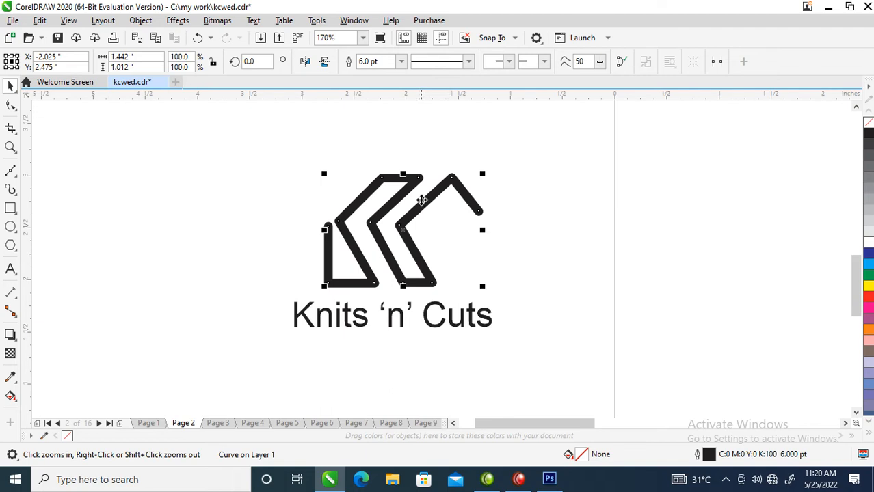
left_click_drag(403, 293, 426, 246)
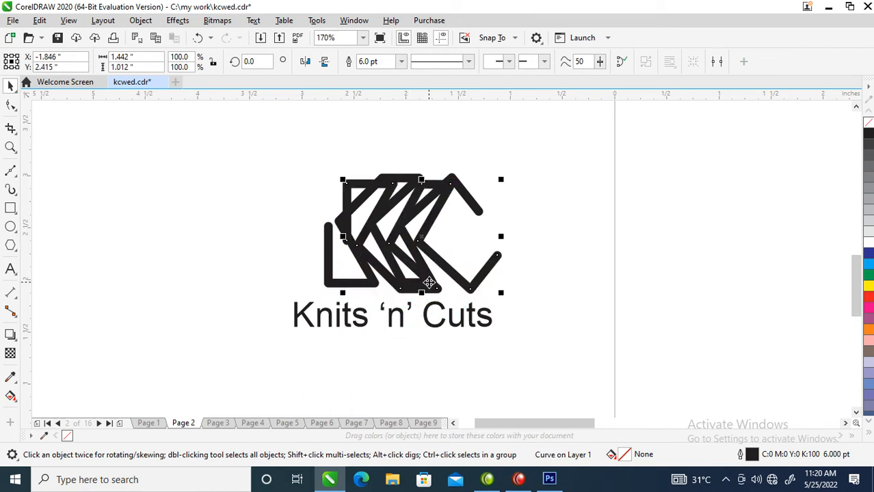
key("Delete")
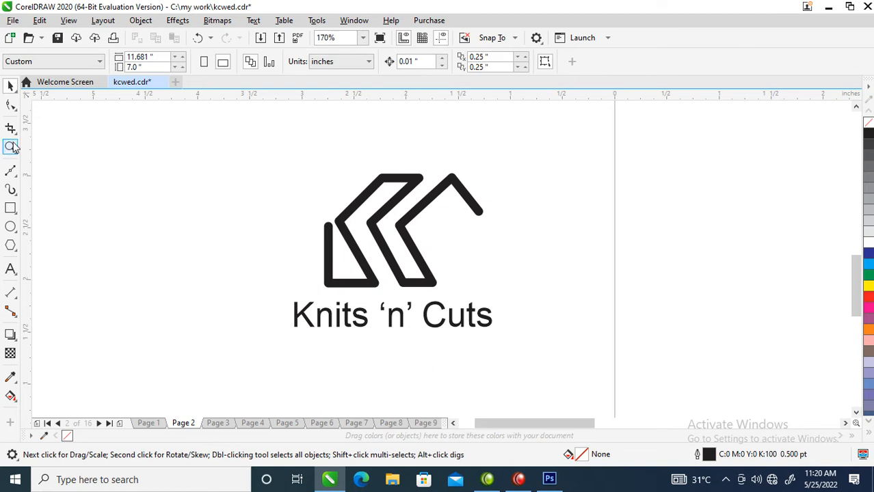
Draw a two-segment V-shaped line with the Bézier tool inside the C's open lower part, about 0.55 × 0.51 in.
left_click(10, 171)
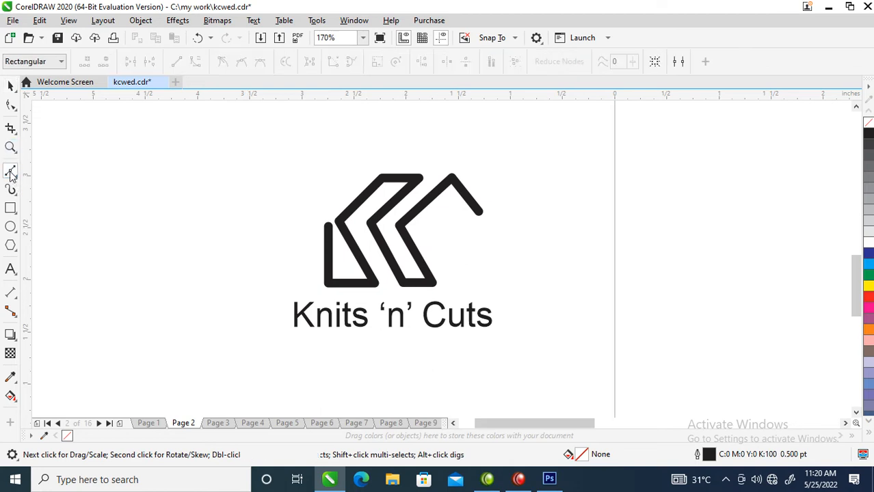
left_click(424, 229)
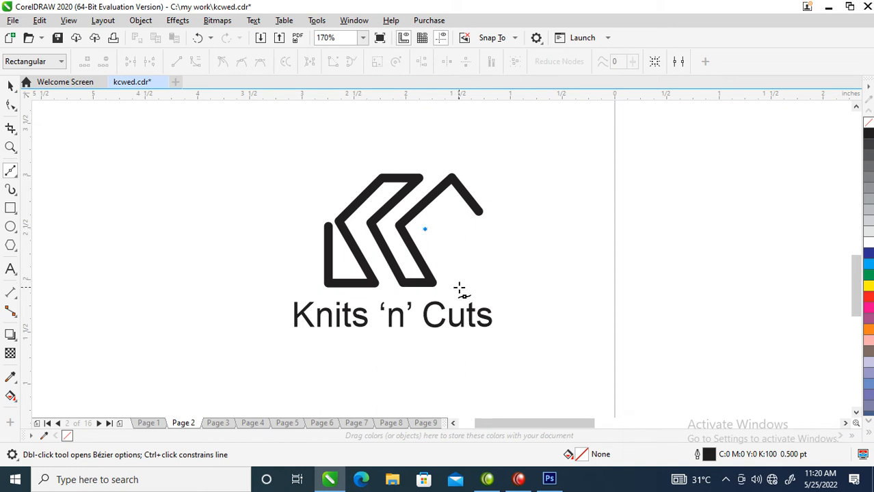
left_click(456, 282)
left_click(456, 282)
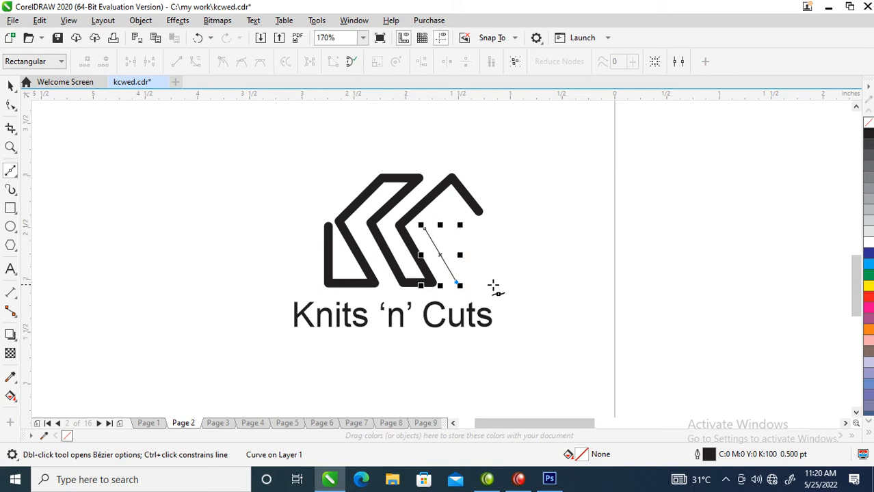
left_click(482, 250)
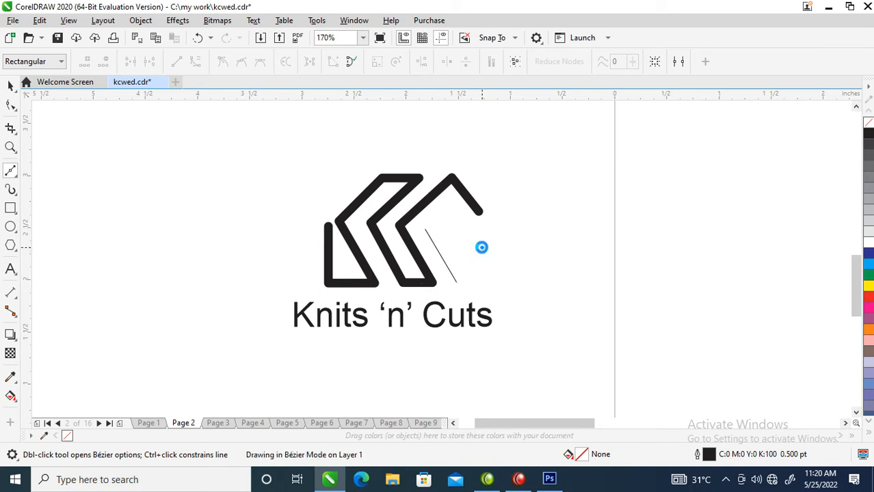
key("space")
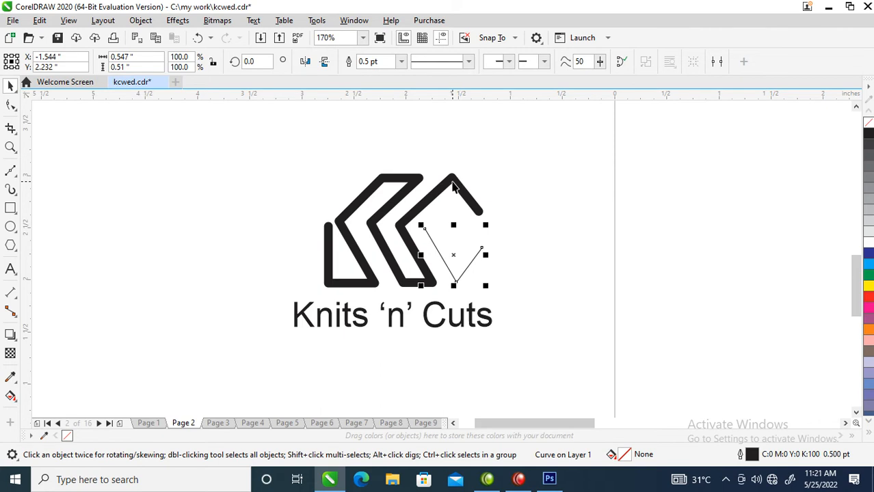
Copy all properties of the thick main mark onto the thin V-shaped line.
left_click_drag(452, 181, 447, 267)
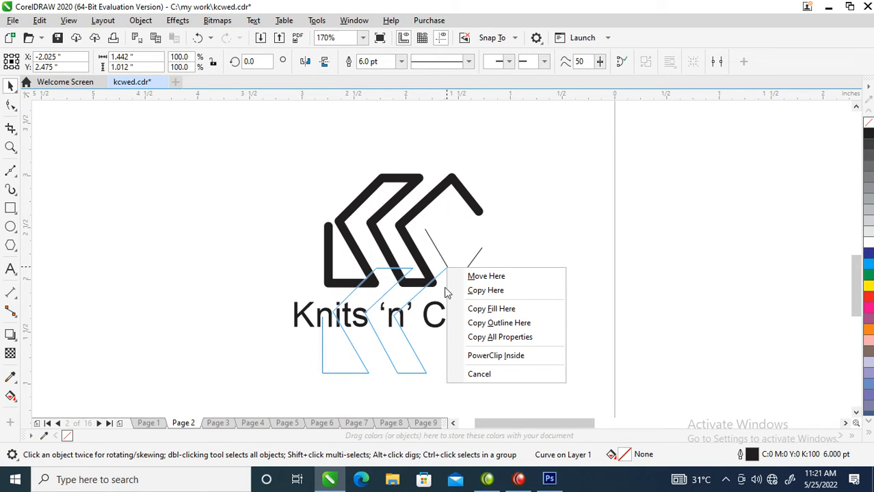
left_click(476, 337)
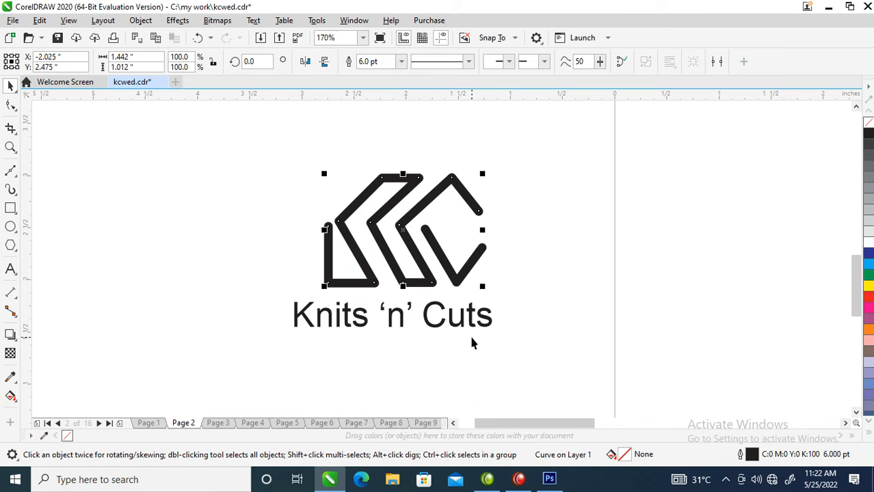
scroll(427, 287, "down", 2)
key("z")
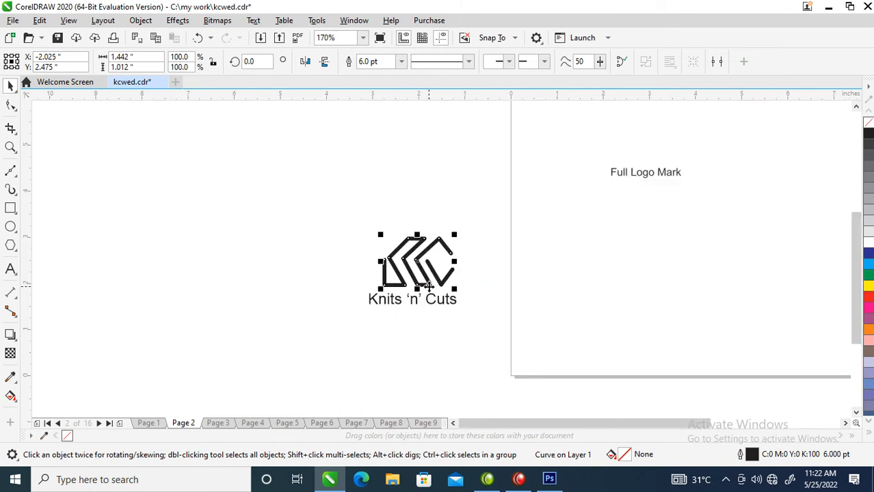
left_click_drag(319, 191, 530, 331)
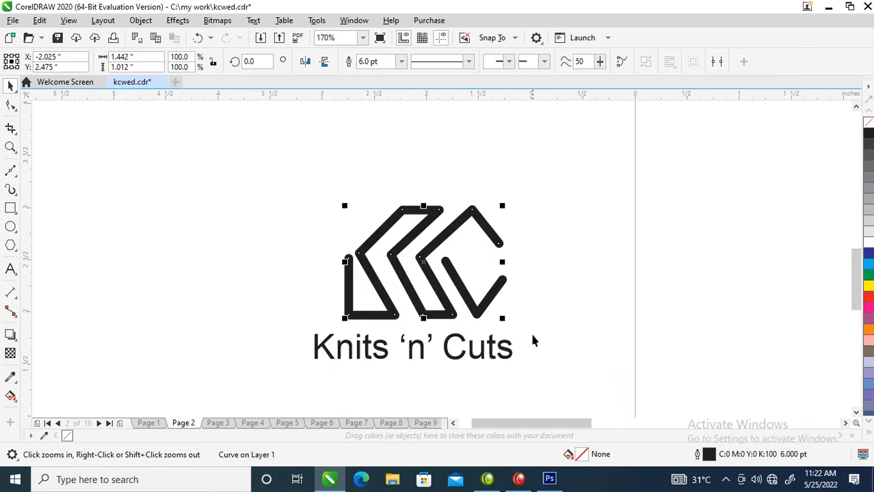
Recolour the V-shaped line's outline, trying blue and settling on maroon C48 M100 Y53 K0.
left_click(481, 307)
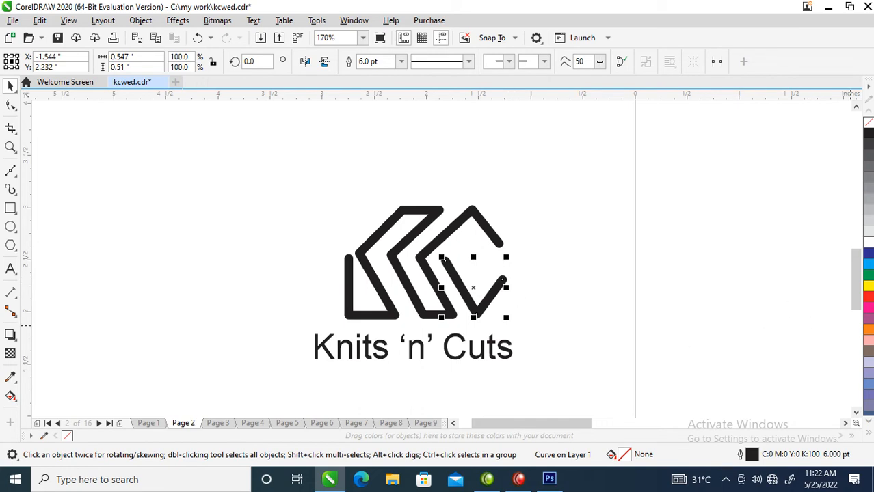
right_click(866, 253)
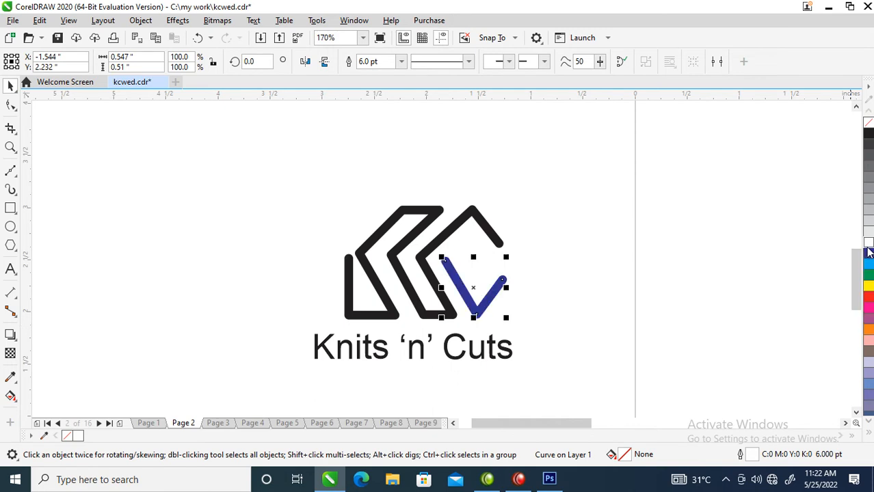
right_click(868, 301, "ctrl")
right_click(868, 300, "ctrl")
right_click(868, 301, "ctrl")
right_click(868, 300, "ctrl")
right_click(869, 298, "ctrl")
right_click(868, 299, "ctrl")
right_click(868, 298, "ctrl")
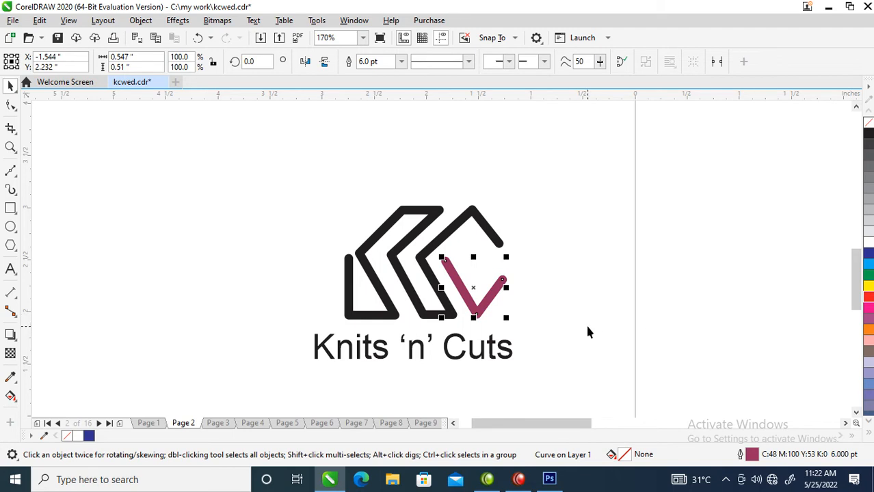
Move the V-shaped line's right end node outward and down, making the line about 0.61 in wide overall.
double_click(501, 281)
left_click_drag(502, 281, 508, 293)
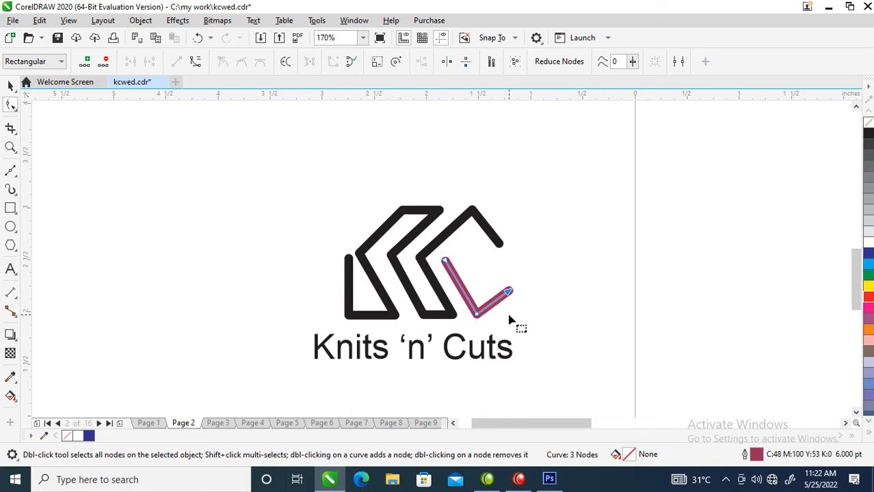
key("space")
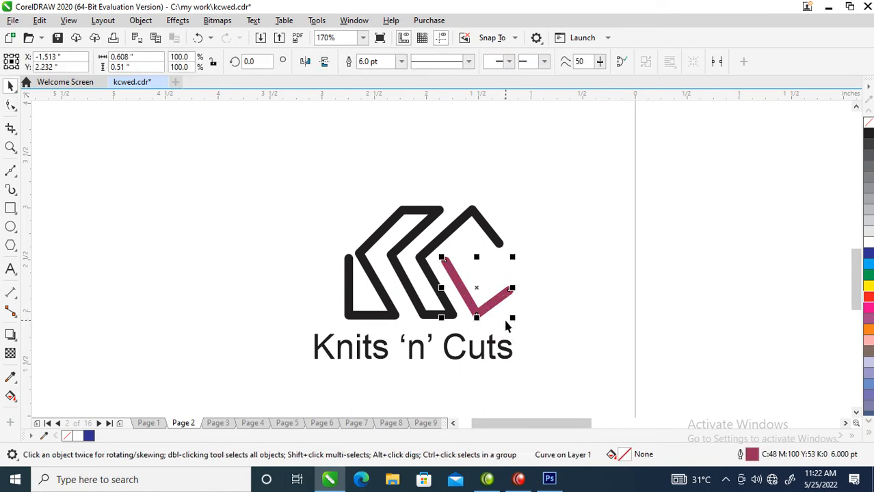
Copy all properties of the maroon V-shaped line onto the main mark, and set the V-shaped line's outline to black.
scroll(503, 320, "down", 2)
scroll(501, 320, "down", 1)
key("z")
left_click_drag(441, 268, 518, 340)
left_click_drag(492, 279, 459, 234)
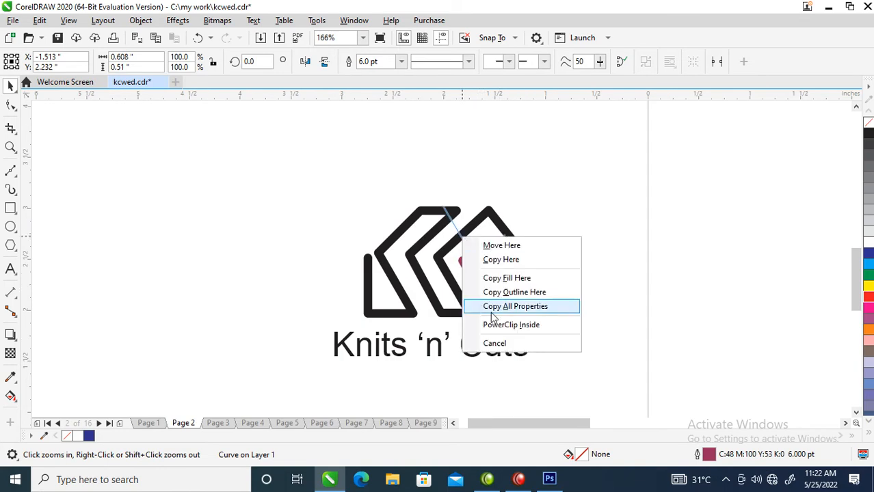
left_click(495, 307)
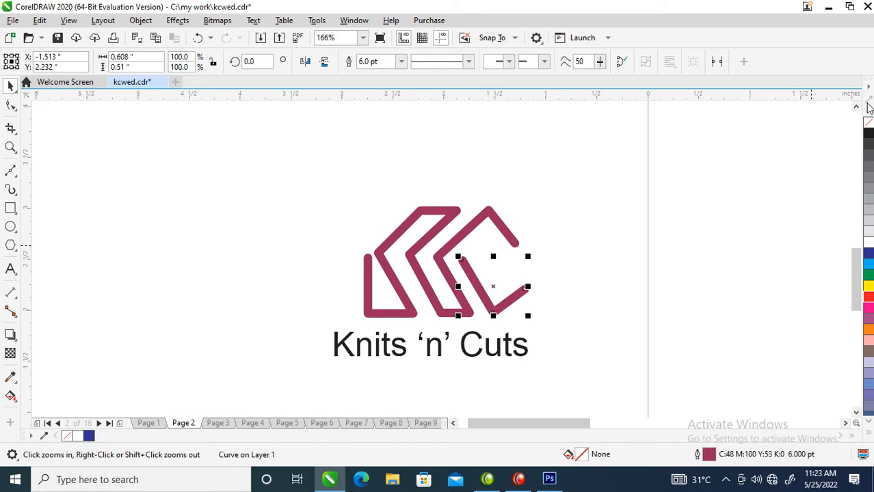
right_click(863, 136)
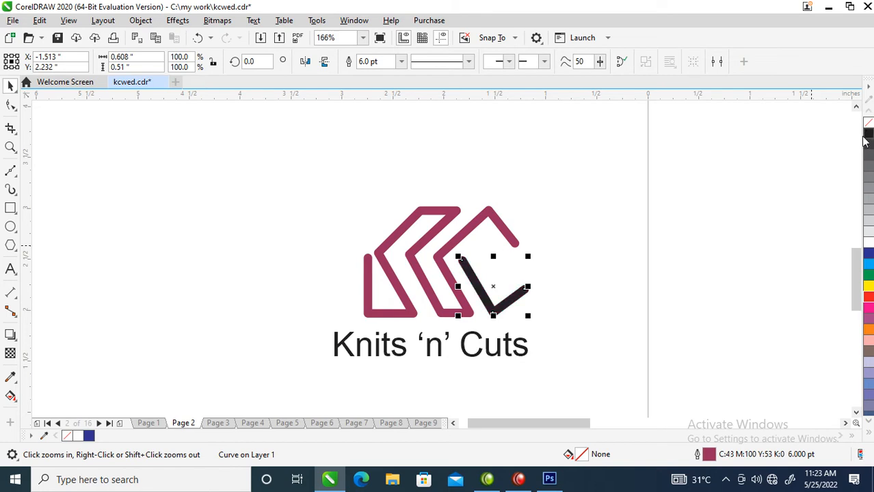
Sample the main mark's maroon and apply it to both the outline and the fill of the "Knits 'n' Cuts" text.
left_click(496, 352)
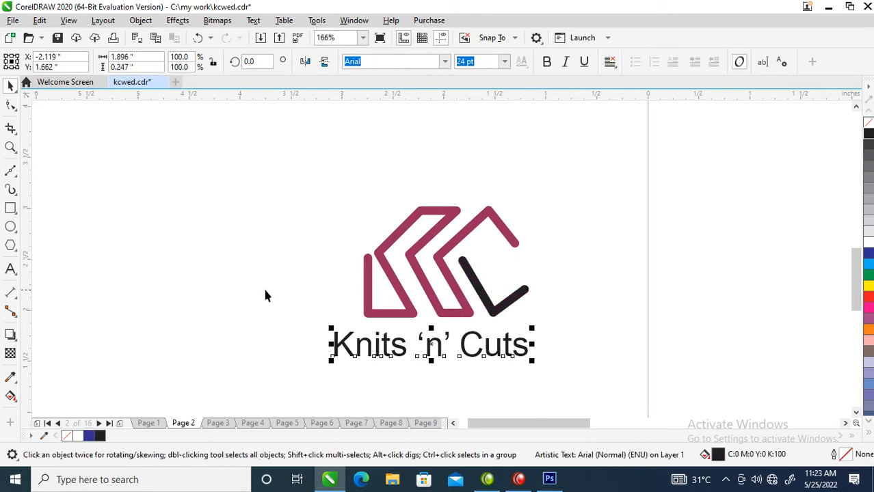
left_click(11, 352)
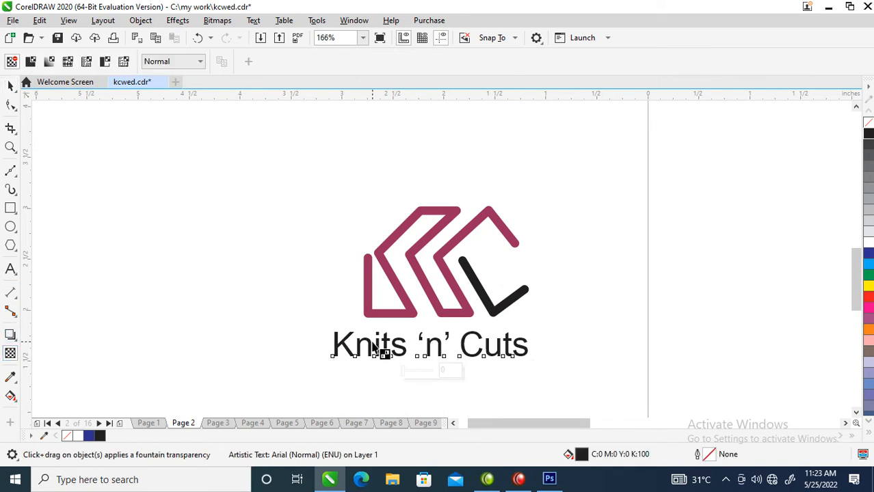
left_click(10, 377)
left_click(421, 253)
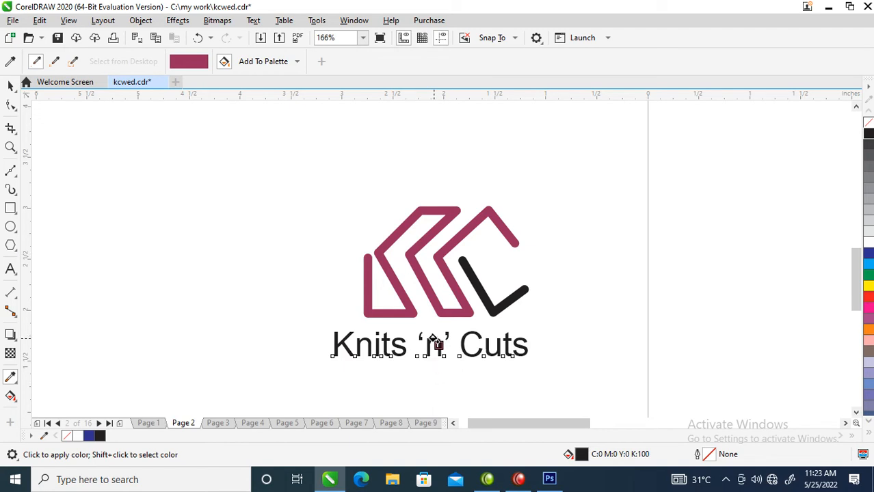
left_click(459, 358)
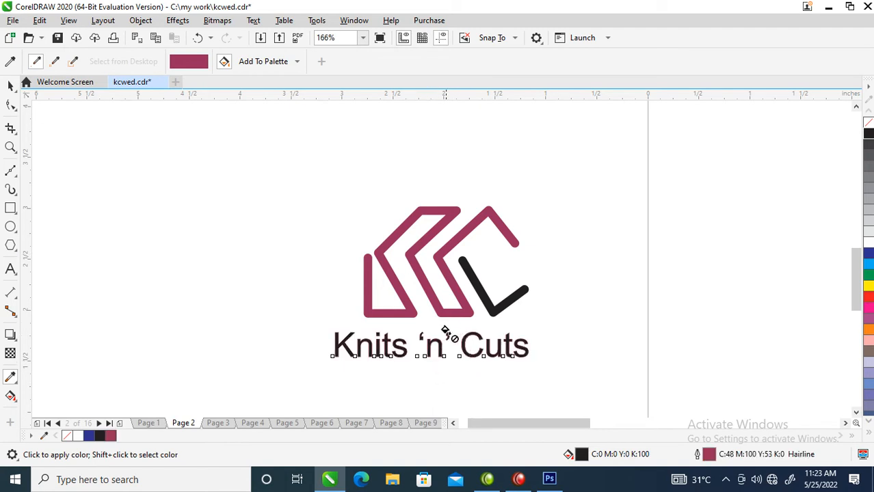
key("F2")
left_click_drag(442, 315, 519, 379)
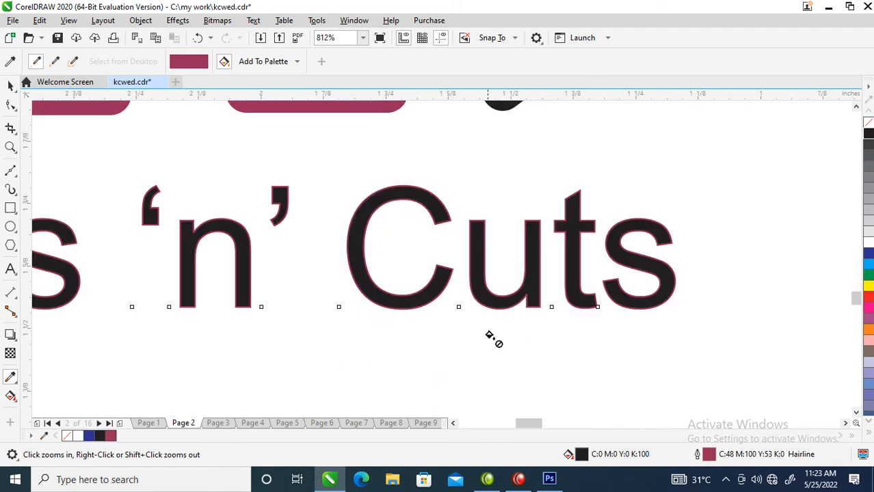
left_click(359, 220)
key("space")
scroll(358, 238, "down", 2)
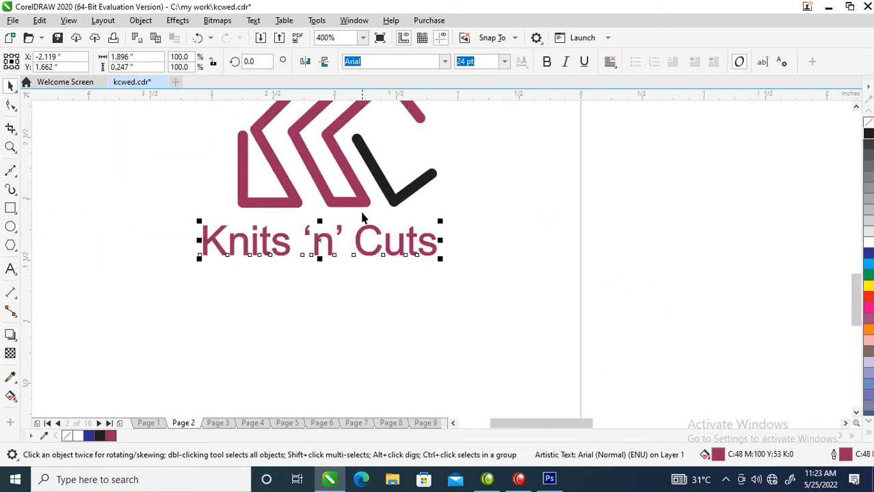
Set the brand name's font to Trajan Pro, move it under the mark and scale it to about 1.44 in wide.
key("F2")
left_click_drag(134, 340, 642, 72)
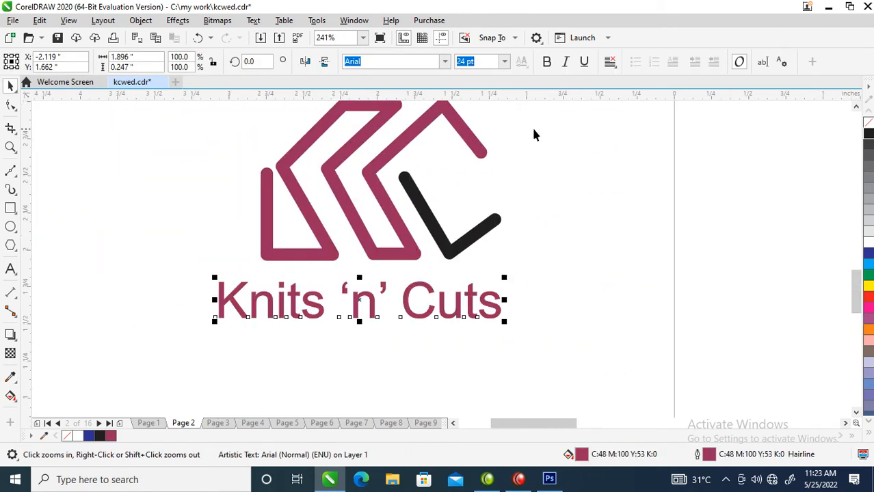
left_click(446, 62)
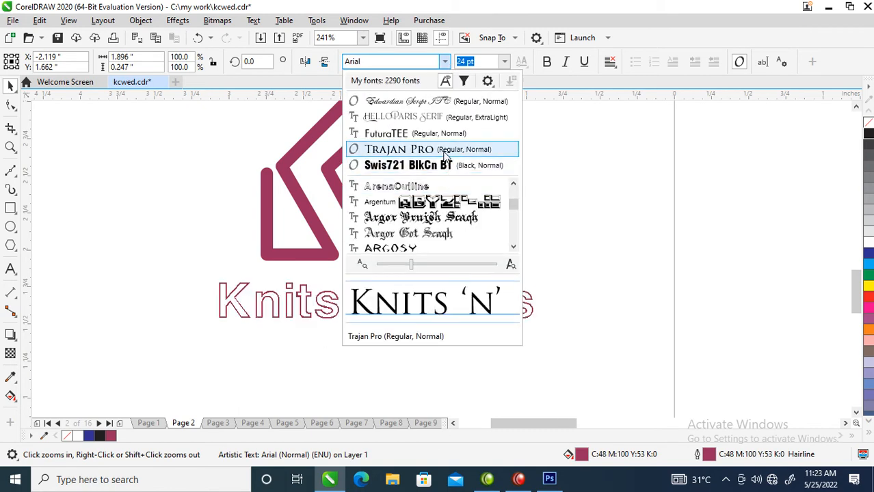
left_click(411, 149)
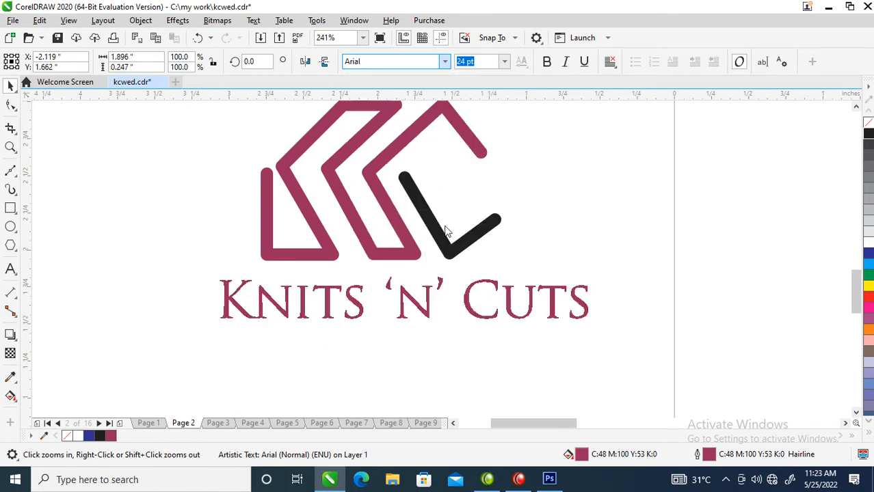
left_click(476, 316)
left_click(477, 318)
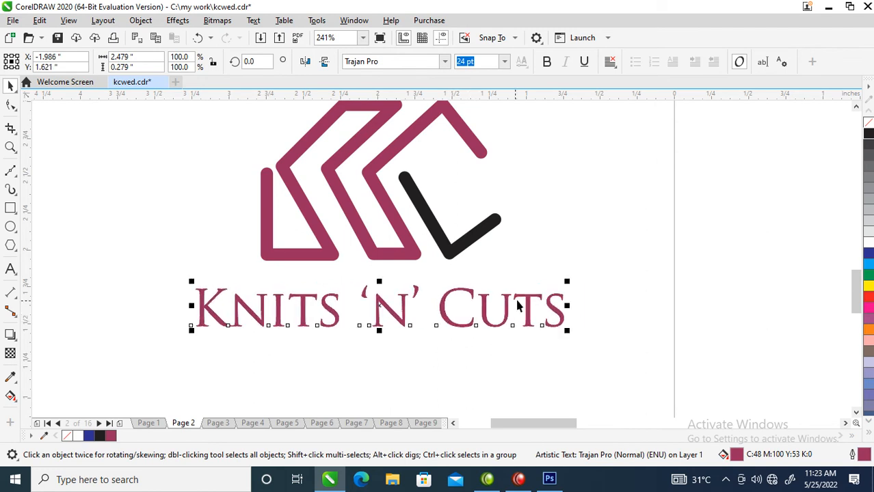
left_click_drag(567, 281, 488, 257)
Try the Hello Paris Serif font on the brand name text and undo the change.
left_click(444, 63)
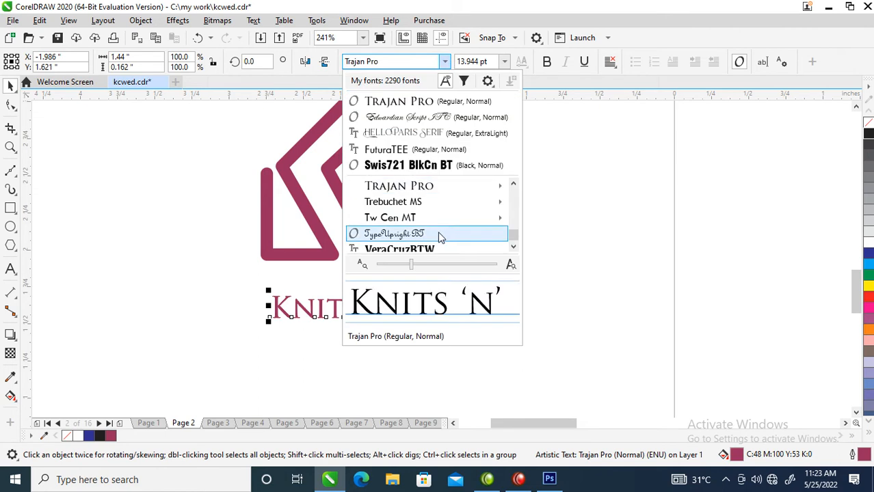
left_click(405, 133)
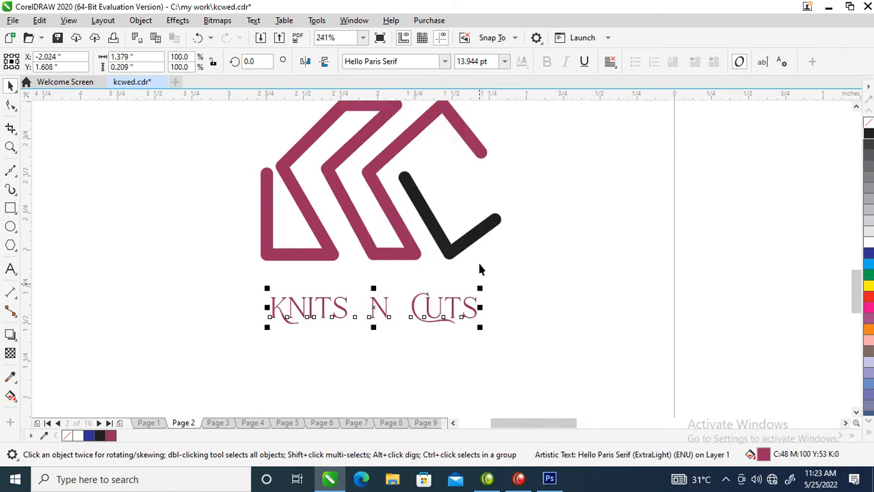
key("ctrl+z")
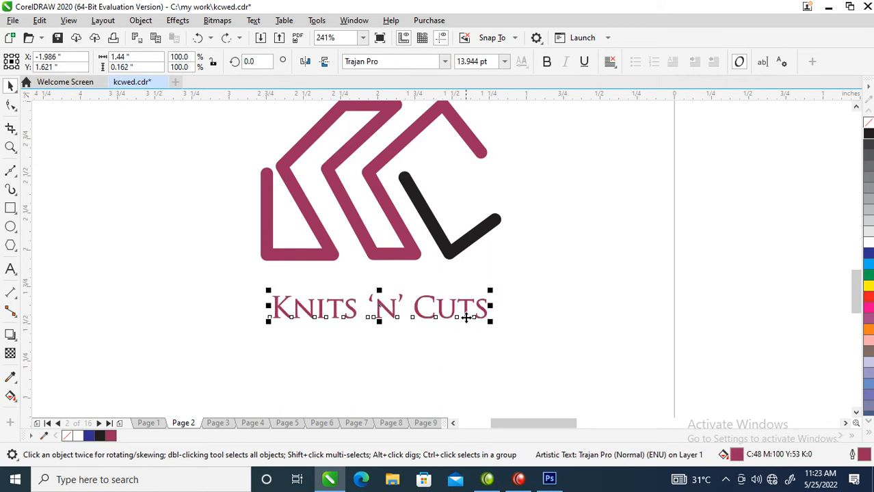
Set the brand name's font to FuturaTEE and enlarge it to about 1.53 in wide, 22.656 pt, matching the mark's width.
left_click(445, 61)
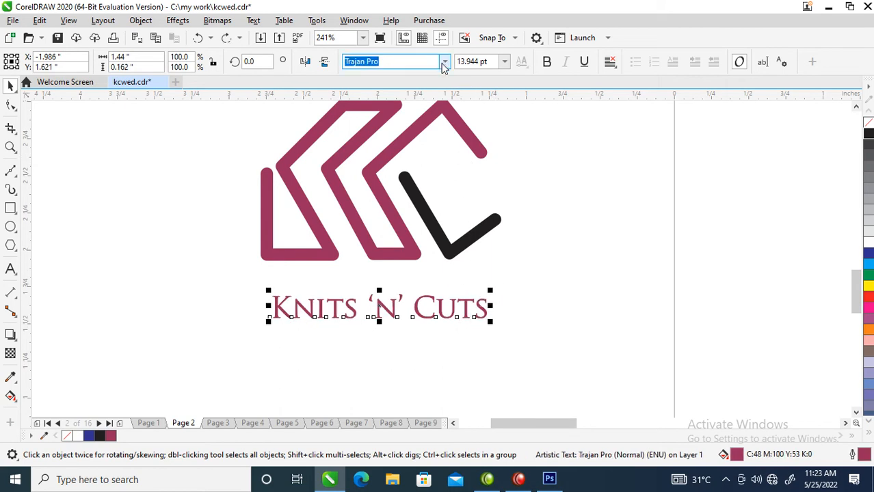
mouse_move(432, 211)
left_click(419, 149)
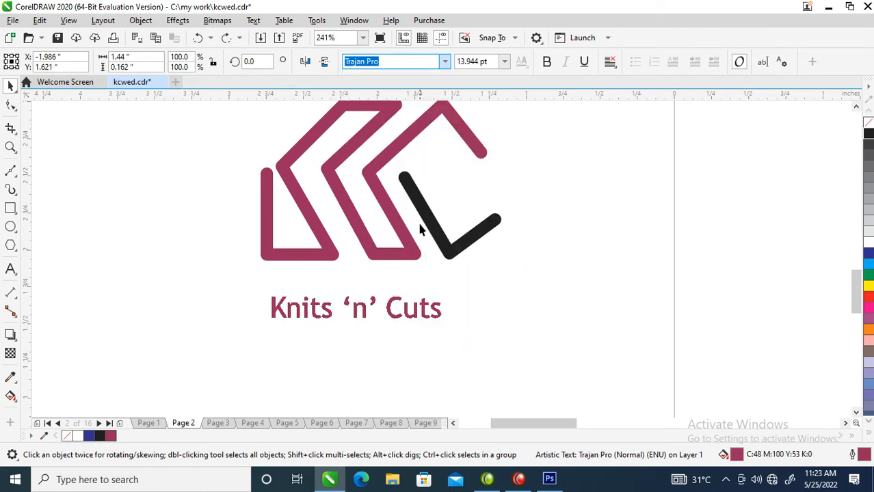
left_click_drag(418, 290, 505, 252)
Try to replace the closing quotation mark after the "n" in the brand name, and undo the text edits.
key("i")
key("F8")
left_click(406, 289)
mouse_move(406, 289)
left_mouse_down()
mouse_move(389, 289)
mouse_move(398, 291)
left_mouse_up()
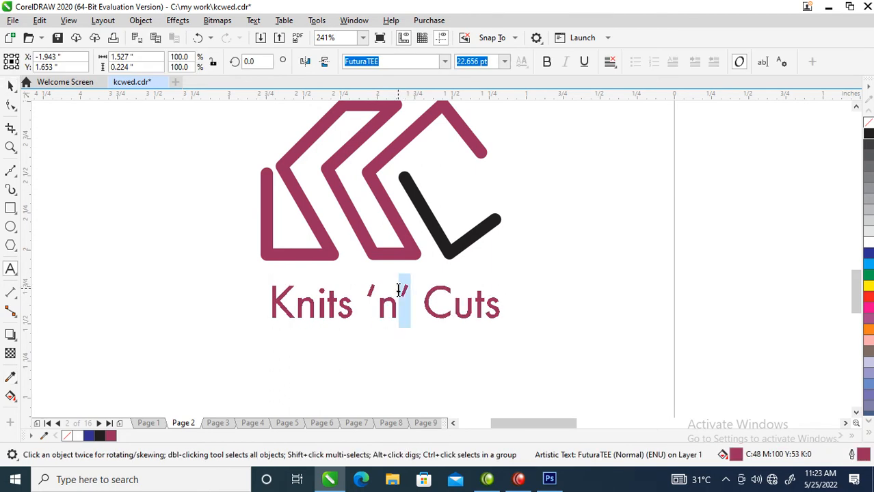
type("\"")
key("BackSpace")
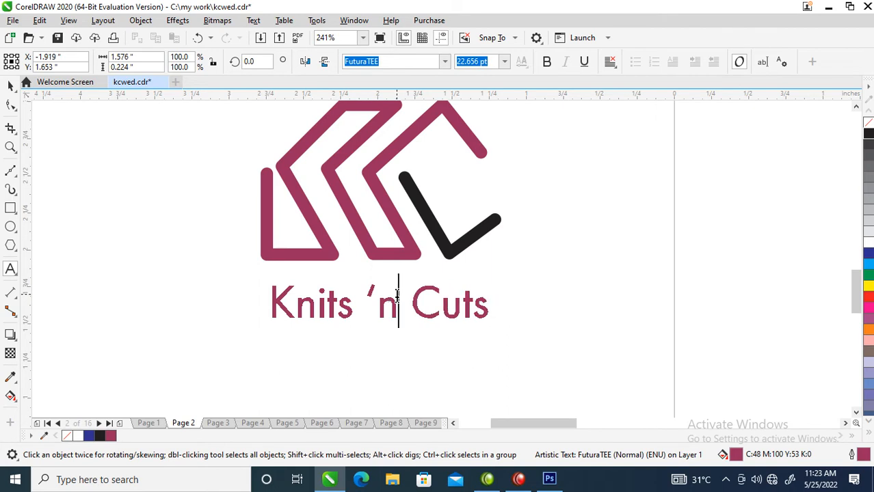
key("ctrl+z")
key("ctrl+z")
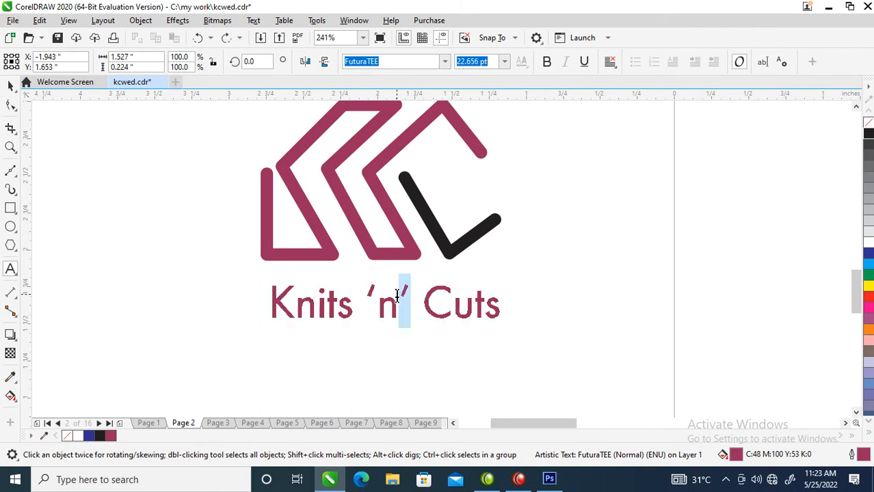
key("ctrl+space")
scroll(311, 266, "down", 2)
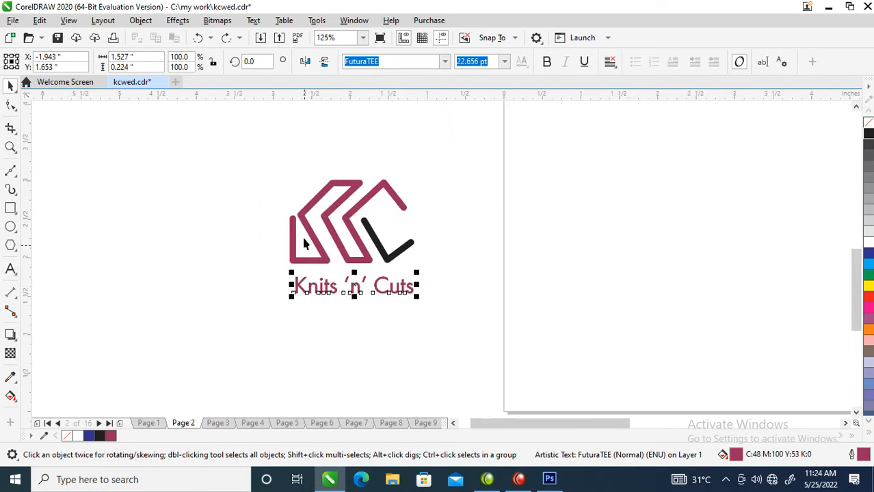
Try scaling the two-part KC mark down to about 0.96 in wide and up to about 1.74 in wide with its 6 pt outlines.
key("z")
left_click_drag(239, 143, 538, 319)
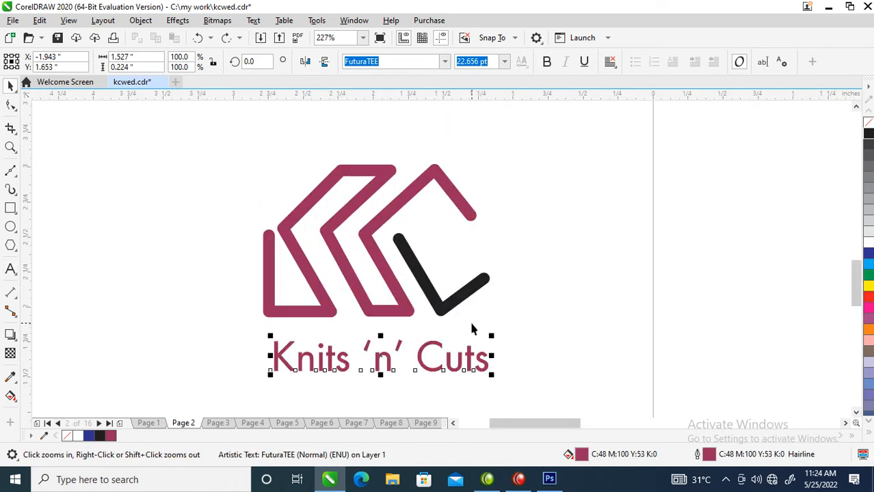
left_click_drag(229, 149, 548, 352)
left_click_drag(485, 164, 445, 172)
left_click_drag(401, 262, 400, 292)
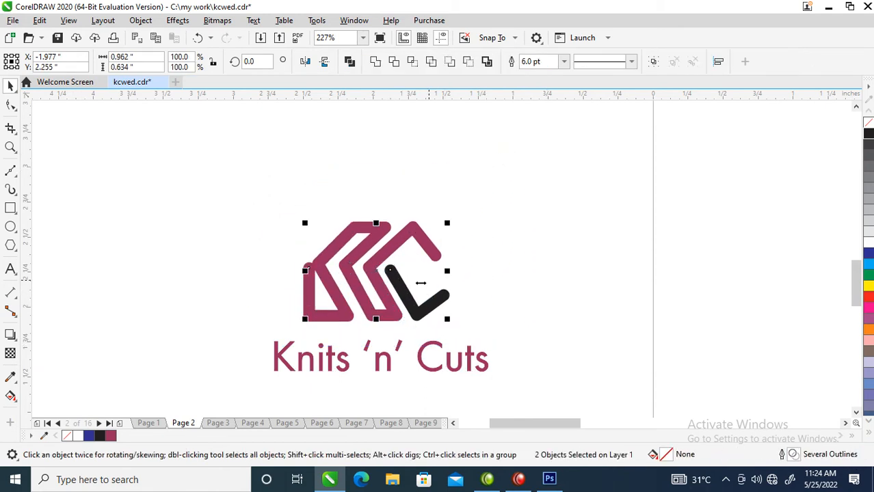
left_click_drag(453, 220, 519, 191)
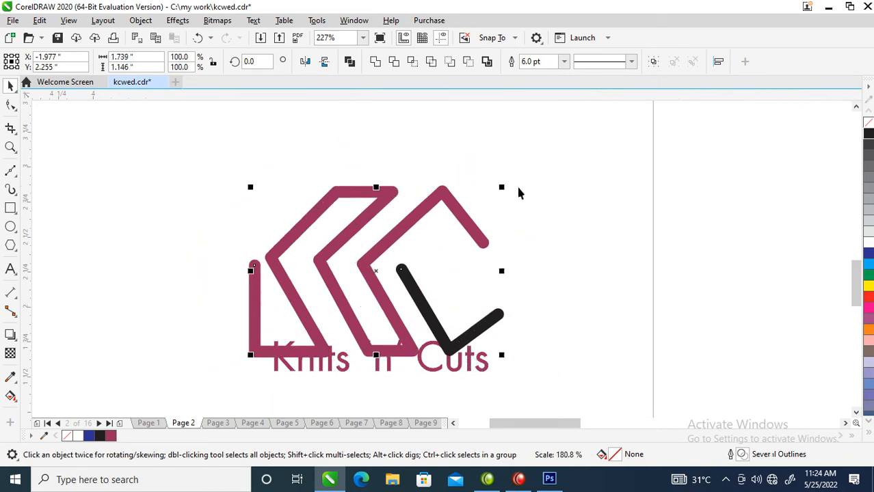
Move the KC mark up clear of the brand name and scale it down so its maroon curve is about 1.23 in wide.
left_click_drag(460, 200, 468, 203)
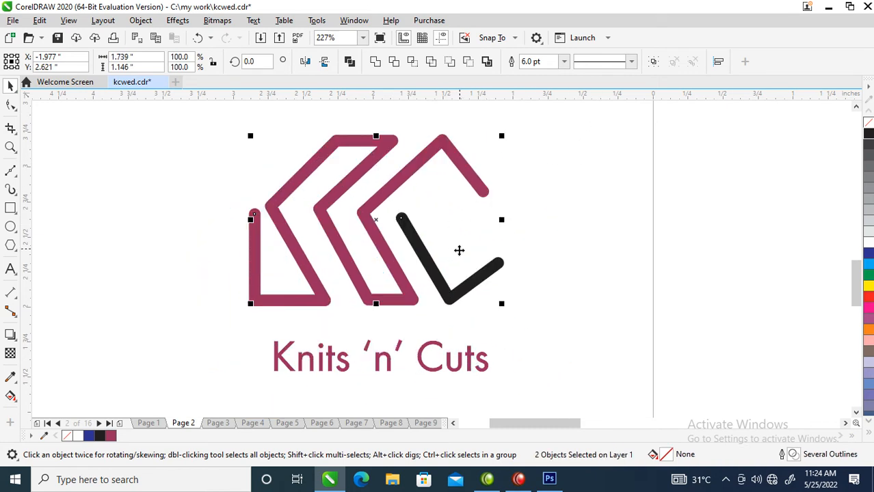
left_click_drag(501, 136, 471, 155)
left_click(518, 197)
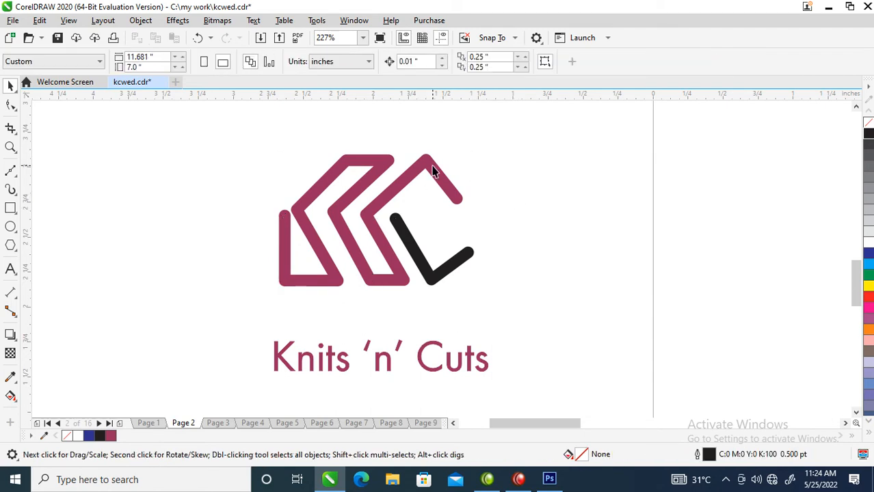
Convert the outlines of the mark's maroon curve and black curve to objects.
left_click(431, 170)
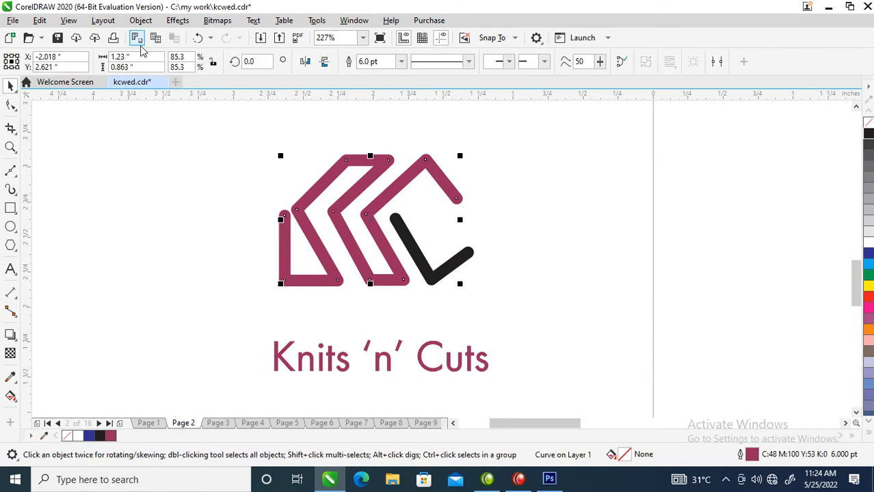
left_click(140, 20)
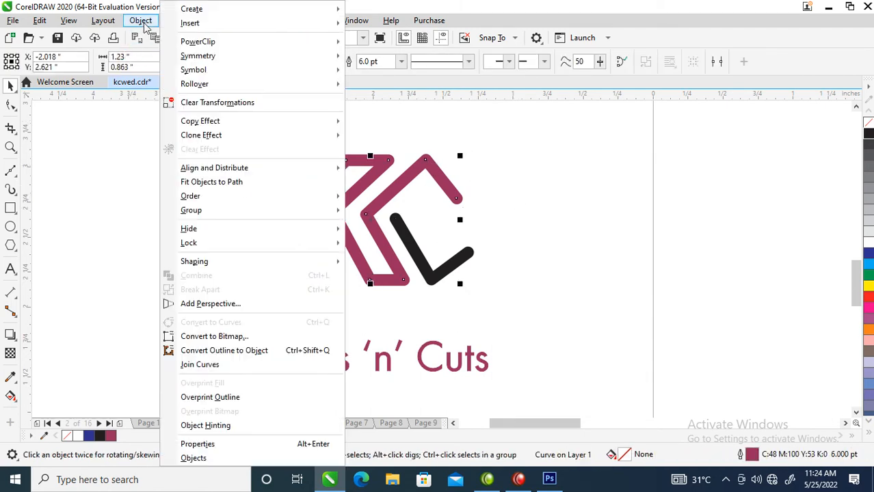
left_click(222, 352)
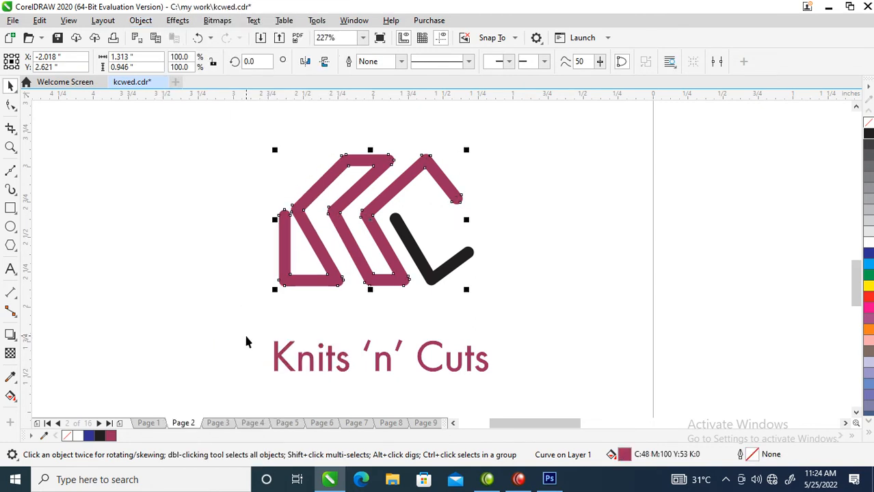
left_click(448, 280)
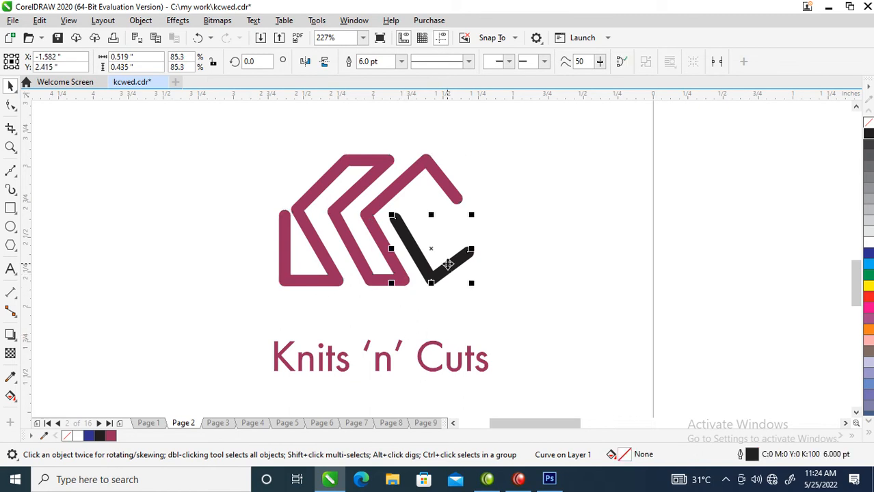
left_click(140, 20)
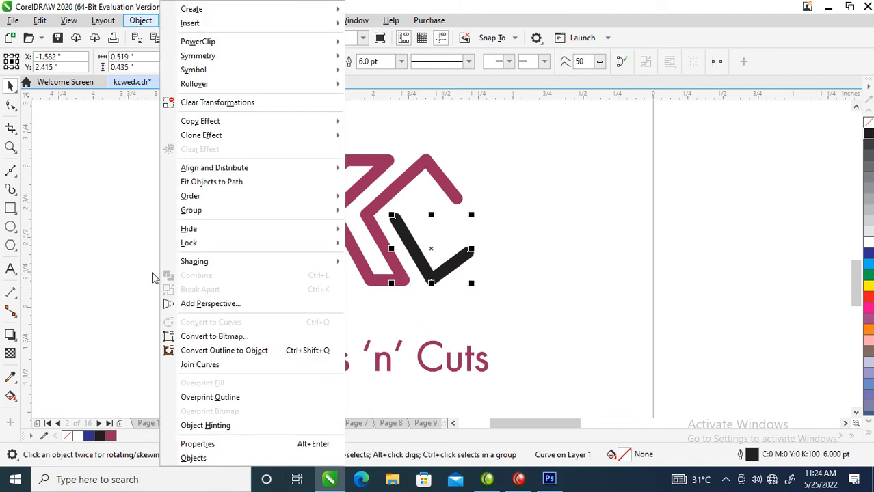
left_click(217, 350)
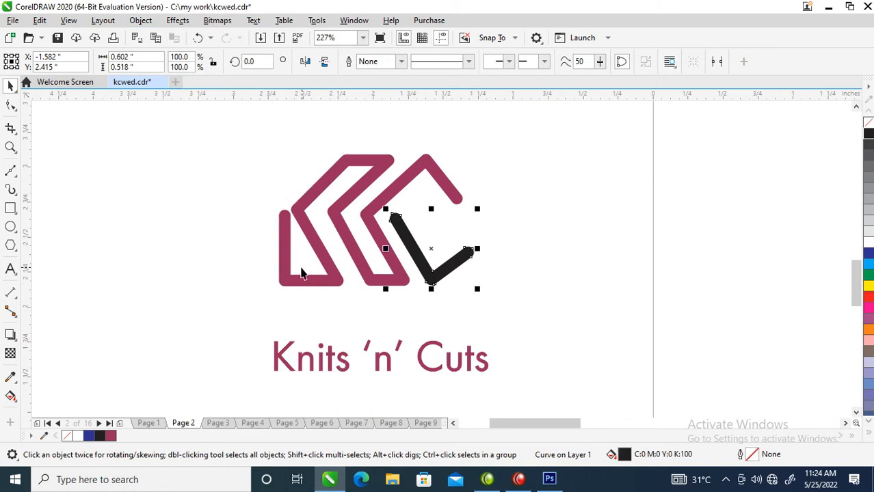
Scale the whole KC mark down to about 0.8 in wide and place it just above the brand name.
mouse_move(228, 127)
left_mouse_down()
mouse_move(392, 265)
mouse_move(499, 300)
left_mouse_up()
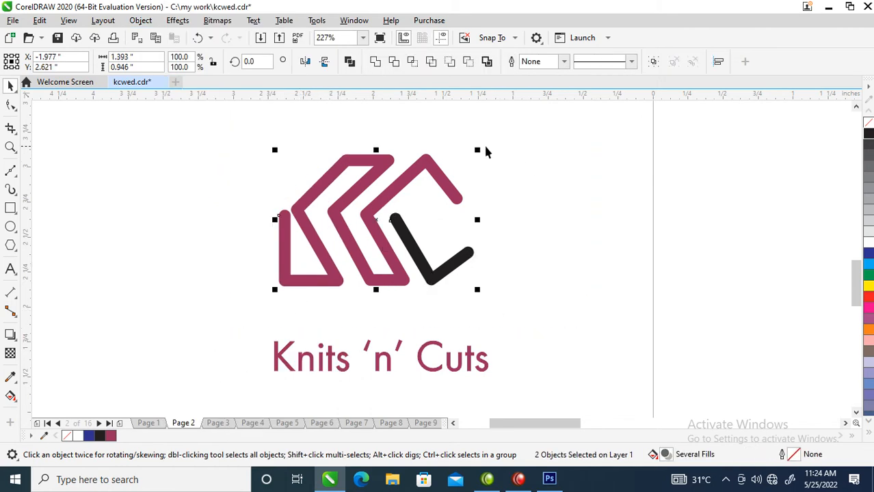
mouse_move(477, 150)
left_mouse_down()
mouse_move(435, 174)
mouse_move(417, 259)
left_mouse_up()
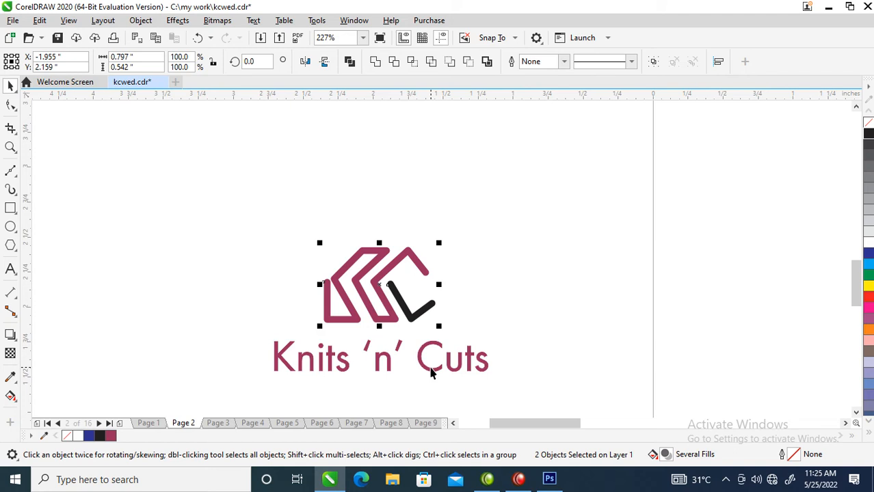
scroll(431, 351, "down", 2)
key("F2")
left_click_drag(268, 250, 541, 400)
left_click_drag(458, 259, 468, 266)
Change the whole "Knits 'n' Cuts" brand name text to UPPERCASE.
double_click(501, 334)
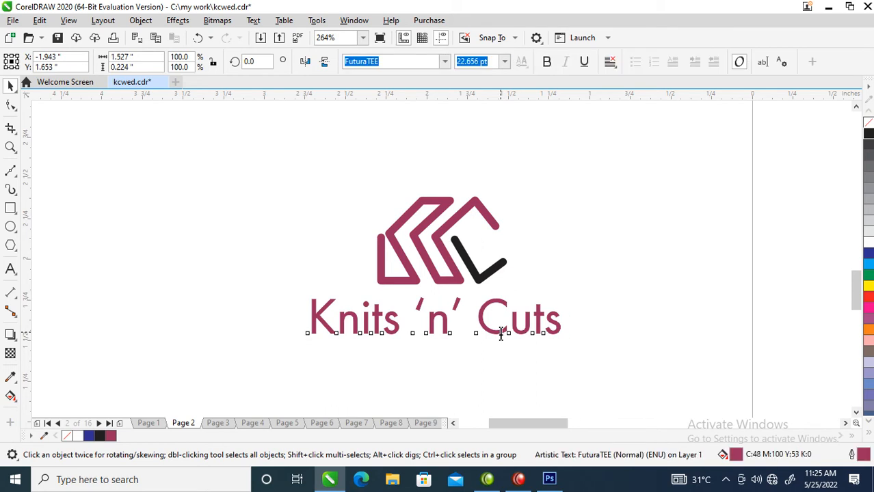
key("ctrl+a")
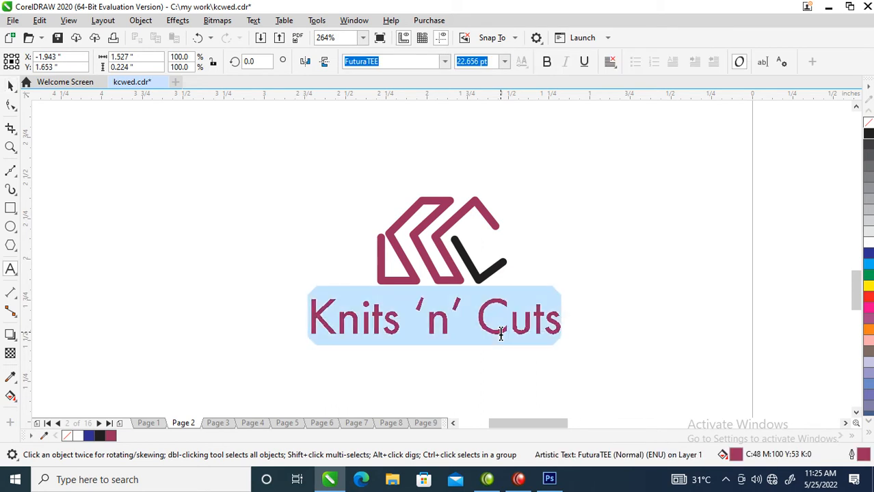
key("shift+F3")
left_click(414, 226)
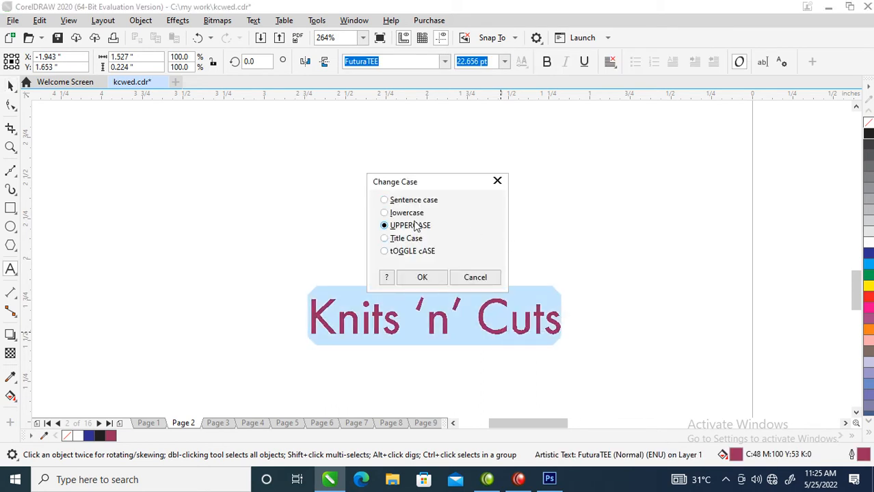
left_click(424, 279)
Scale the brand name to about 0.81 in wide, 9.106 pt, and place it directly under the mark.
key("ctrl+space")
left_click_drag(647, 290, 566, 275)
left_click_drag(525, 321, 503, 314)
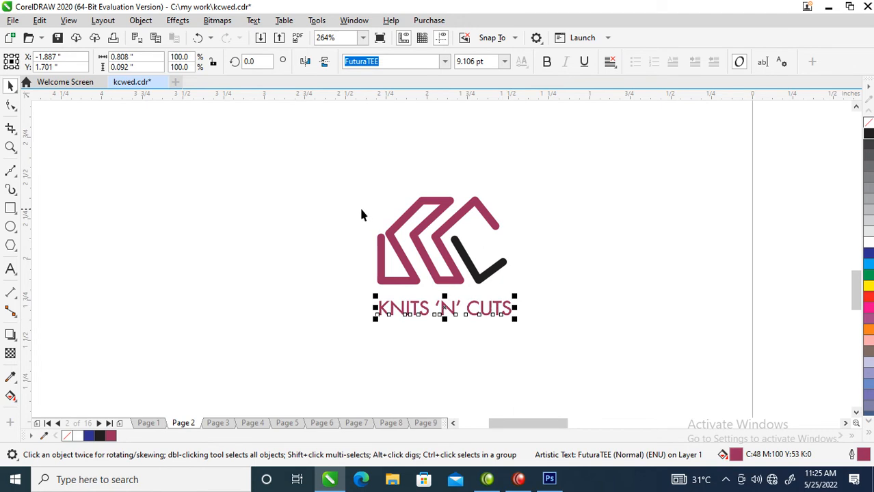
Draw a rectangular frame of about 1.11 by 1.09 in around the mark and brand name.
key("z")
left_click_drag(313, 128, 601, 375)
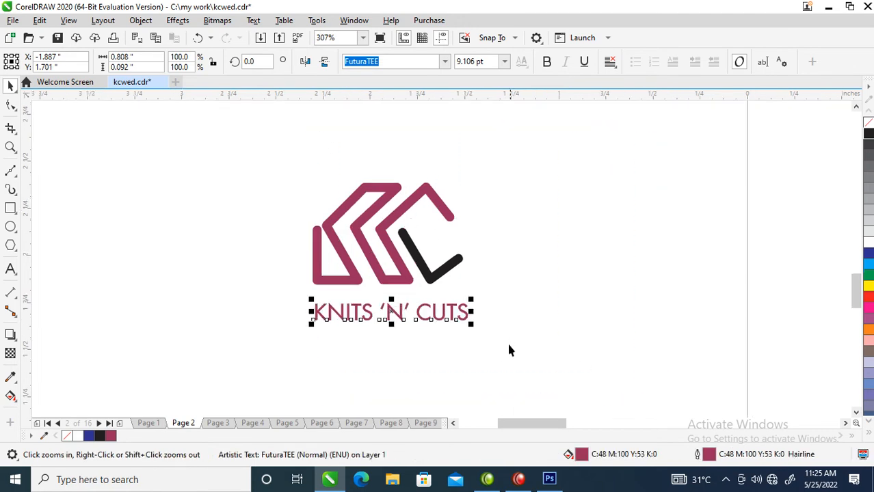
left_click(458, 263)
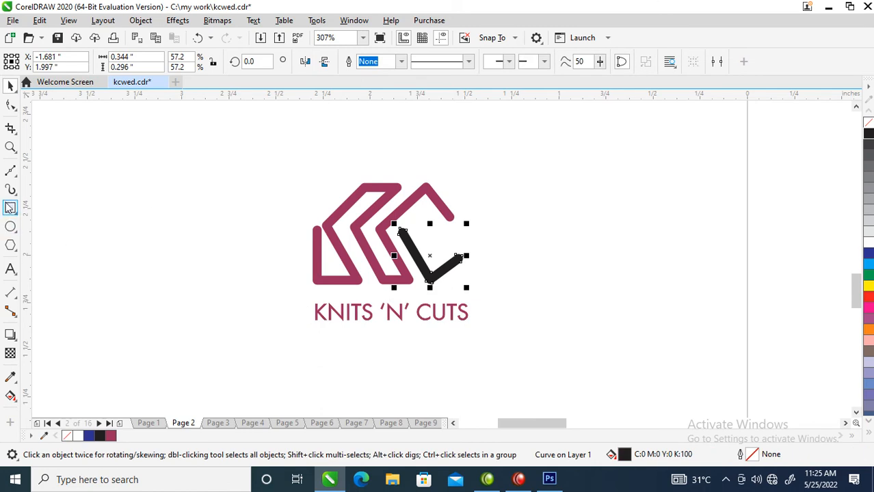
left_click(10, 208)
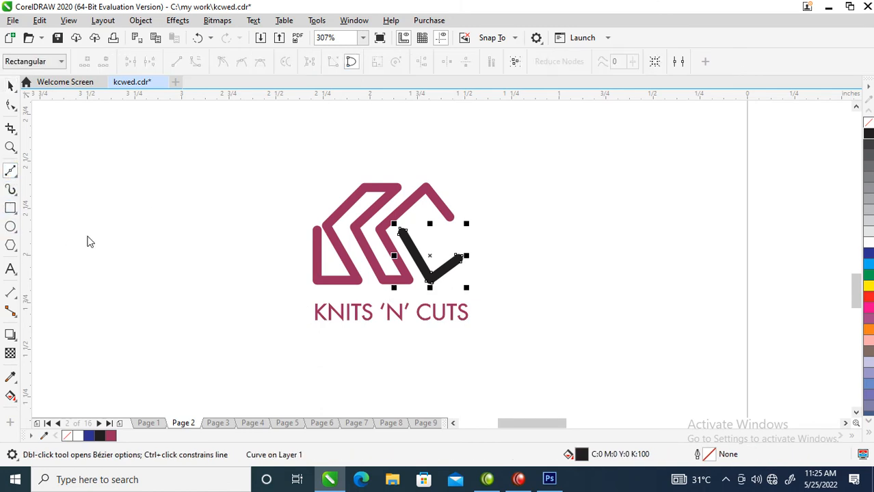
mouse_move(285, 148)
left_mouse_down()
mouse_move(309, 189)
mouse_move(470, 347)
mouse_move(490, 345)
mouse_move(493, 354)
left_mouse_up()
key("space")
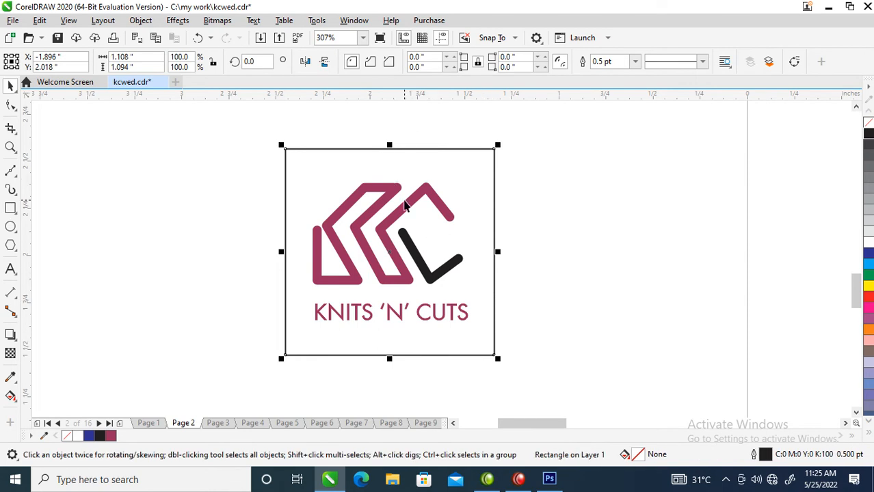
Try outline widths of 7, 5 and 3 pt on the frame rectangle.
key("F12")
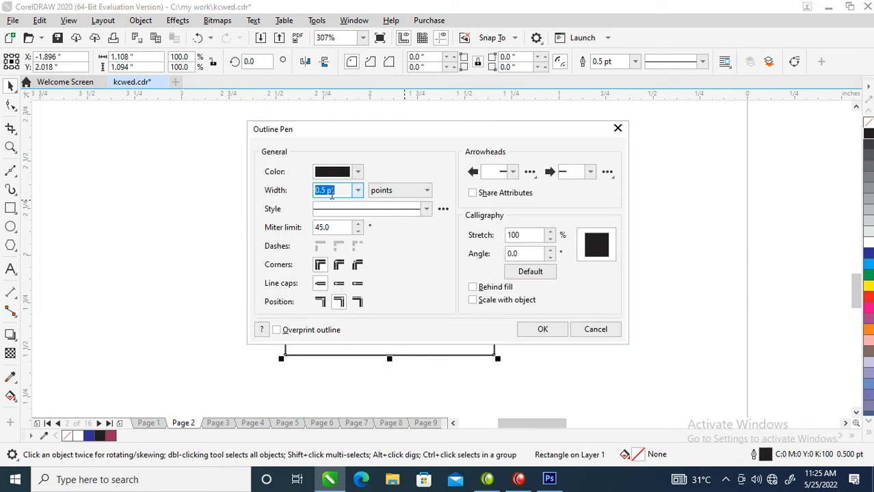
type("7")
key("Return")
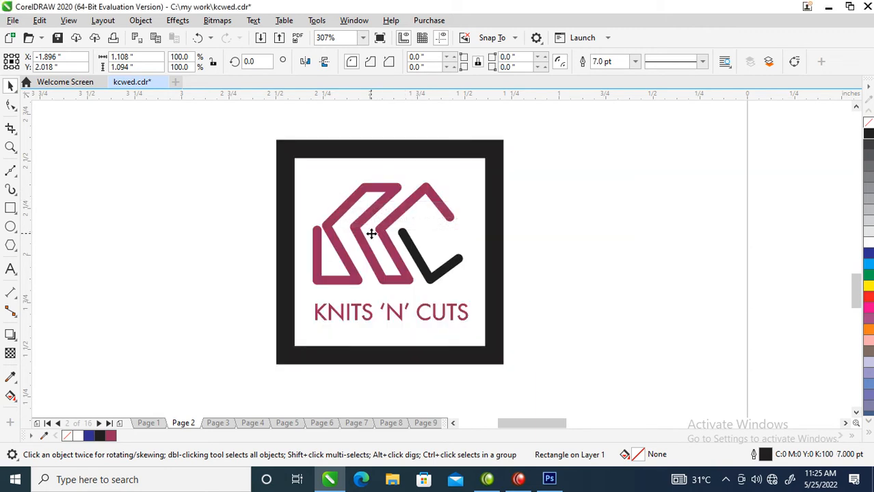
key("F12")
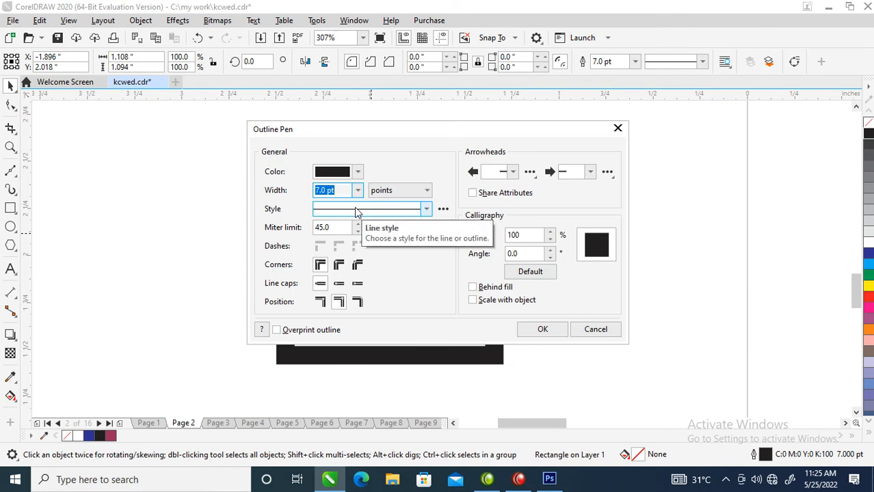
type("5")
key("Return")
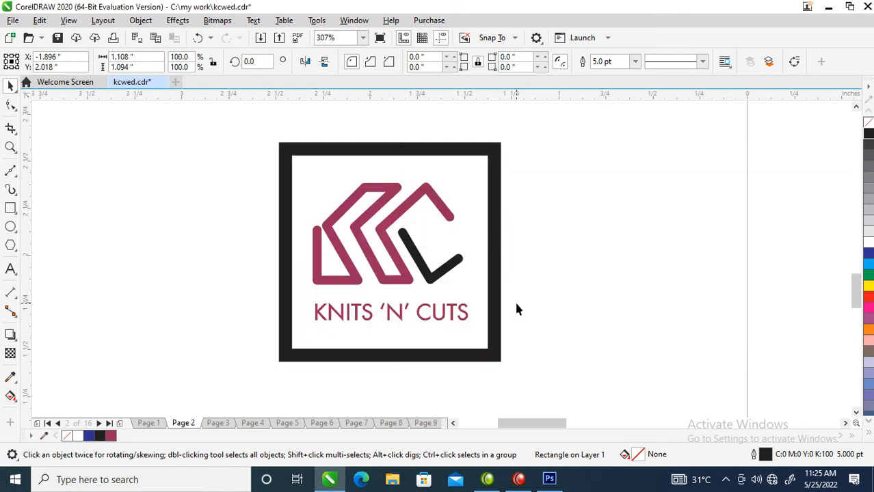
key("F12")
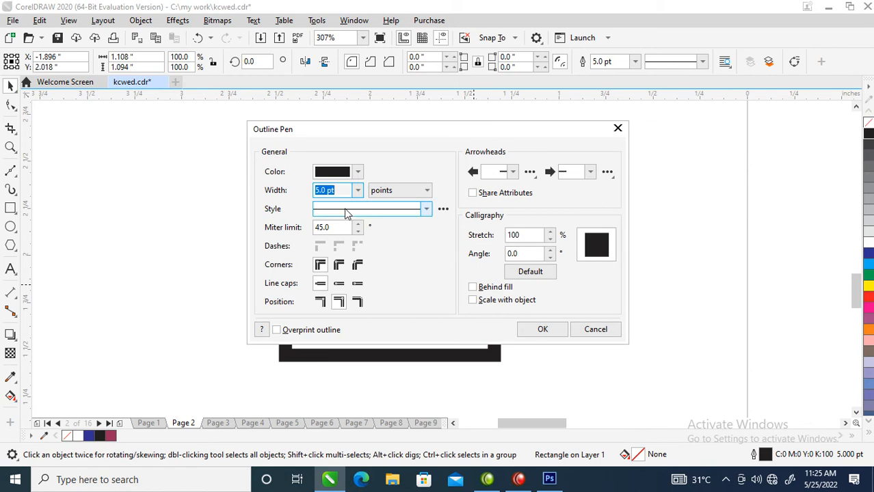
type("3")
key("Return")
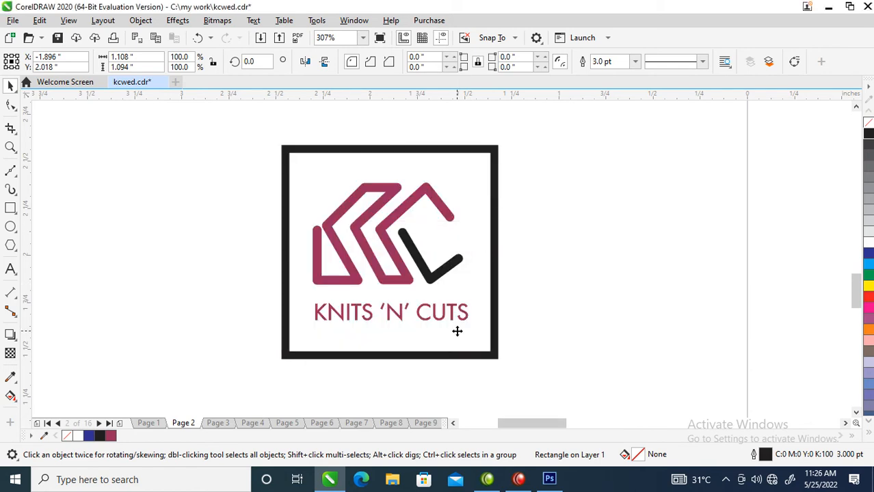
Set the frame's outline width to 3.5 pt and scale the frame down to about 1.01 by 1 in.
key("F12")
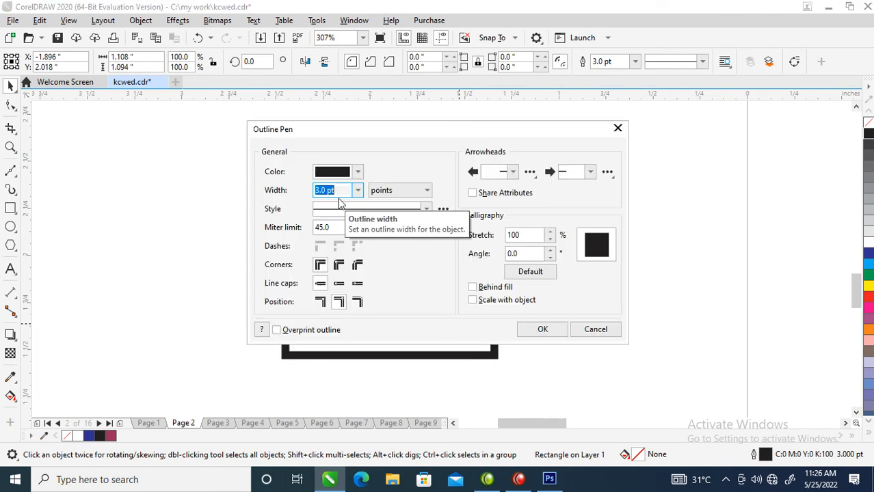
type("3.5")
key("Return")
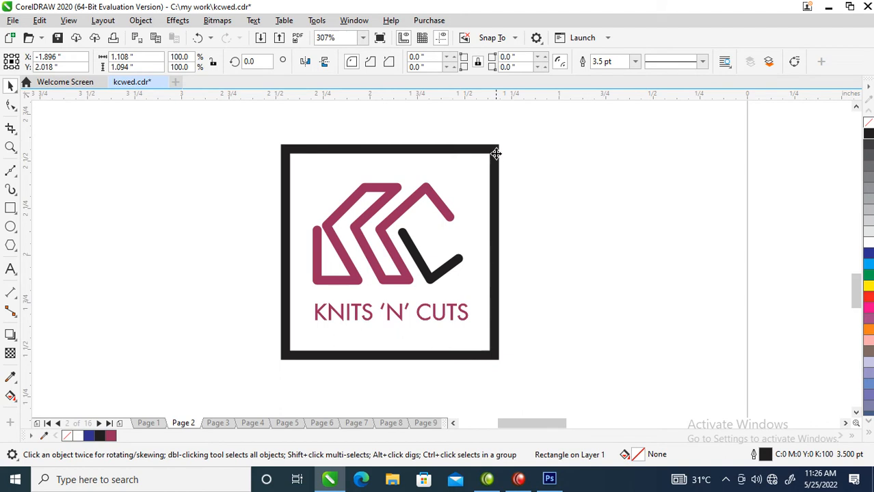
left_click_drag(501, 143, 458, 158)
Group the mark with the brand name and centre the group horizontally and vertically in the frame.
left_click_drag(195, 155, 530, 328)
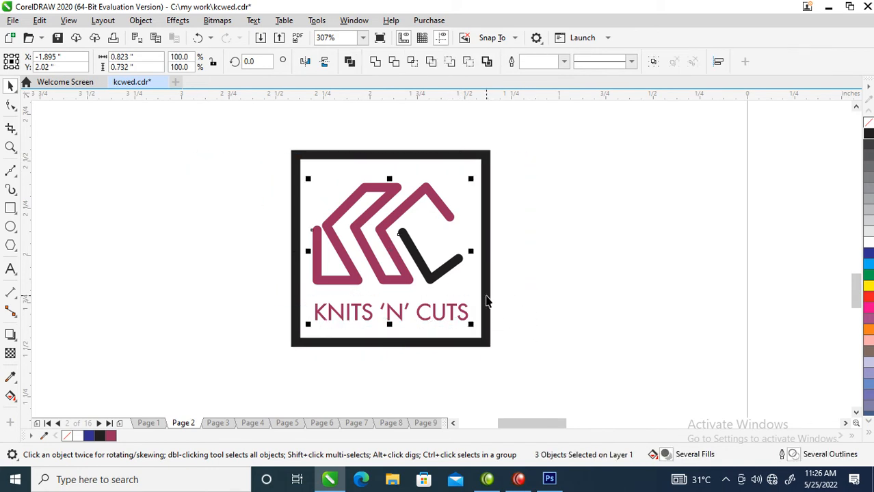
key("ctrl+g")
left_click(486, 279, "shift")
key("c")
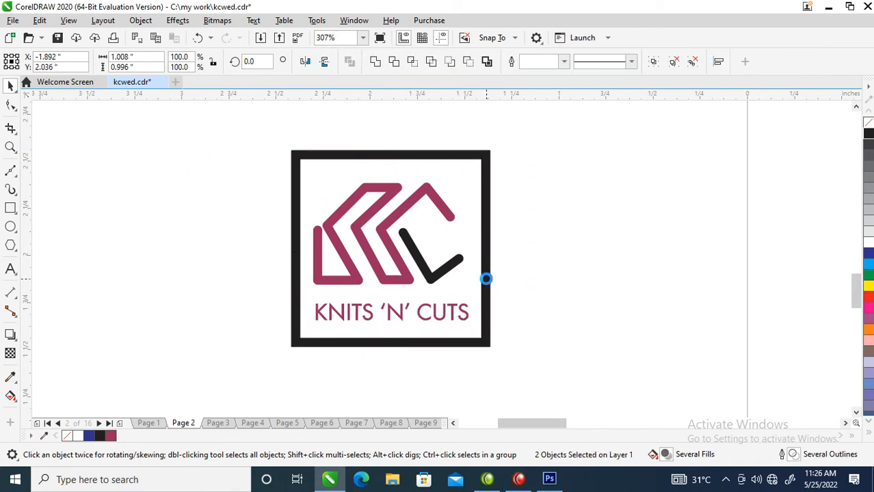
key("e")
left_click(558, 207)
Round all four corners of the frame to a radius of about 0.085 in.
left_click(483, 233)
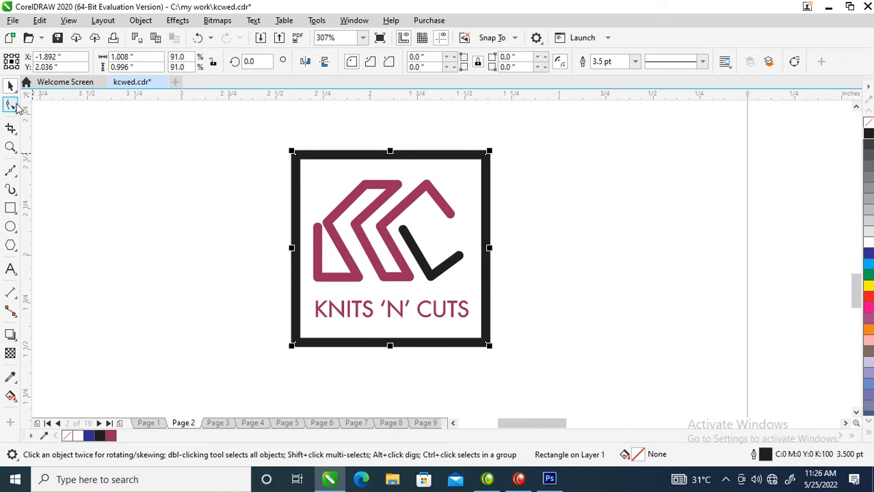
left_click(9, 106)
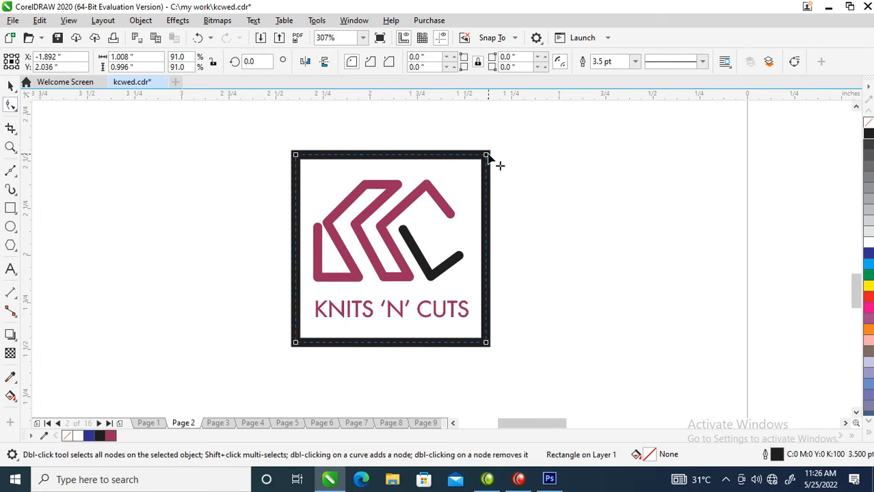
left_click_drag(486, 154, 502, 229)
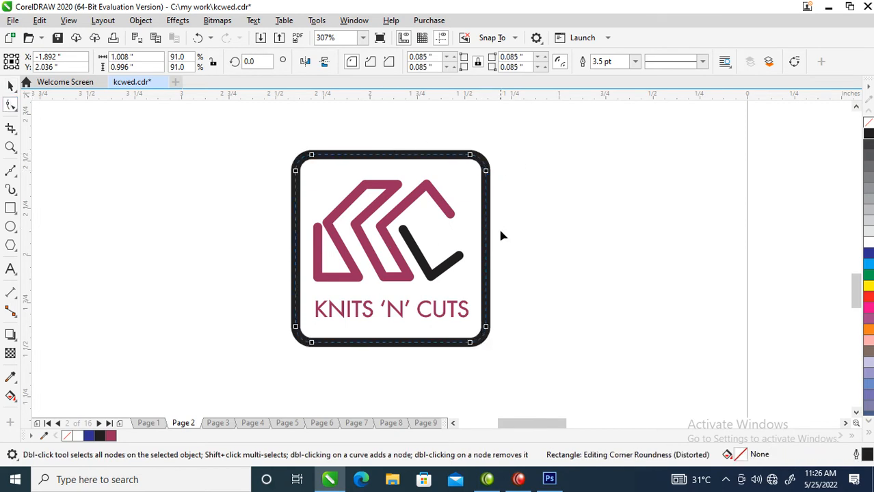
key("space")
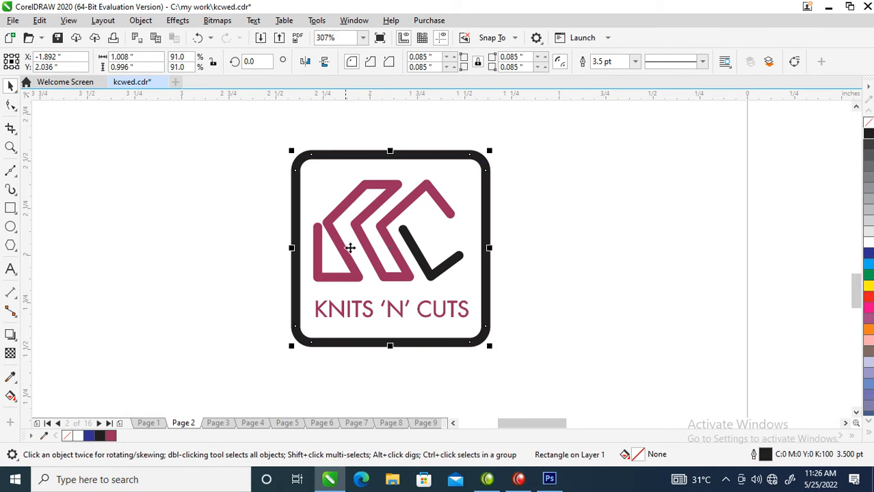
Convert the rounded frame to curves and add four nodes along the middle of its right edge.
left_click(139, 21)
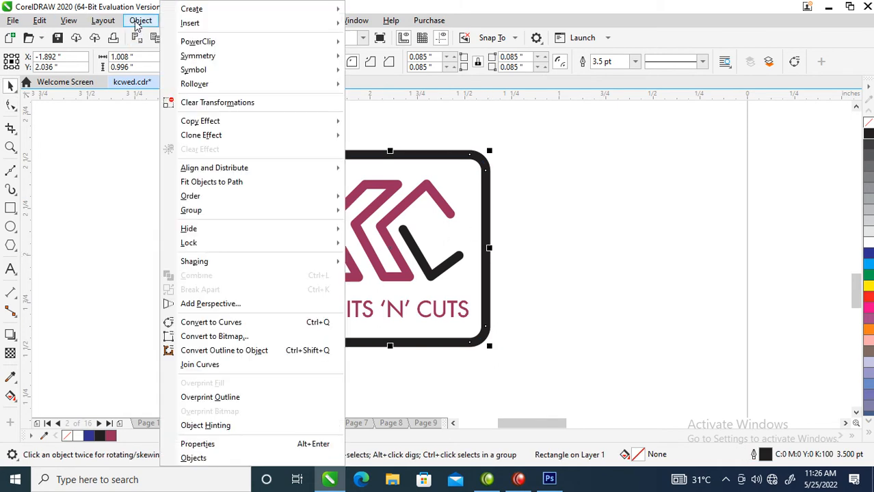
left_click(40, 257)
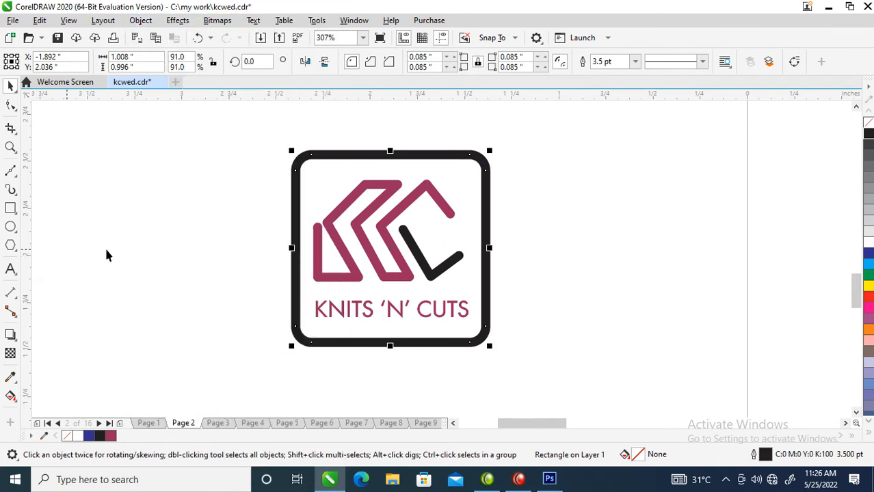
right_click(408, 155)
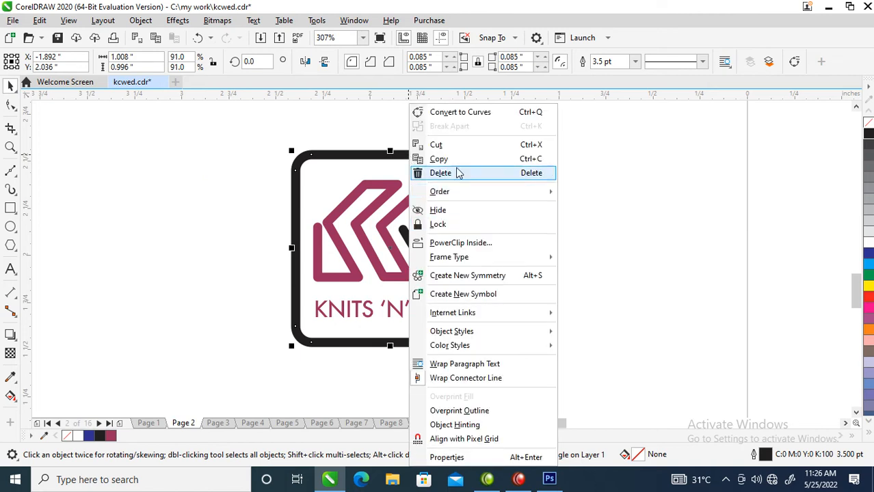
left_click(458, 113)
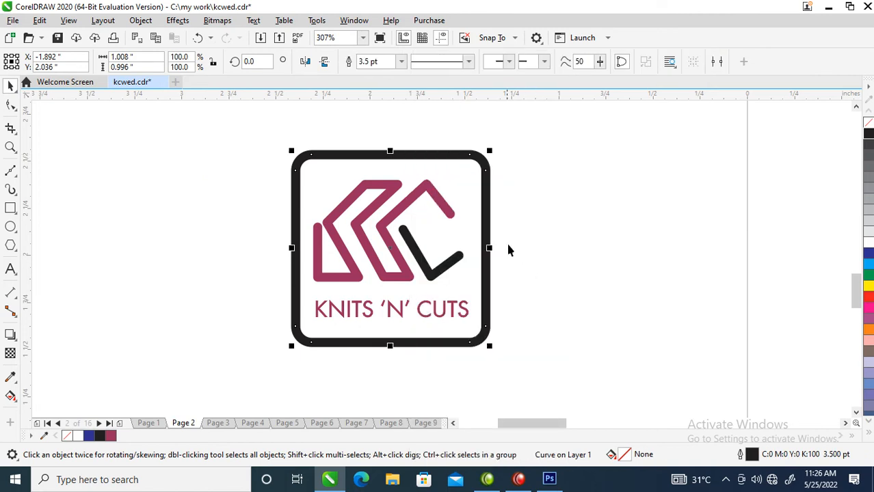
left_click(11, 106)
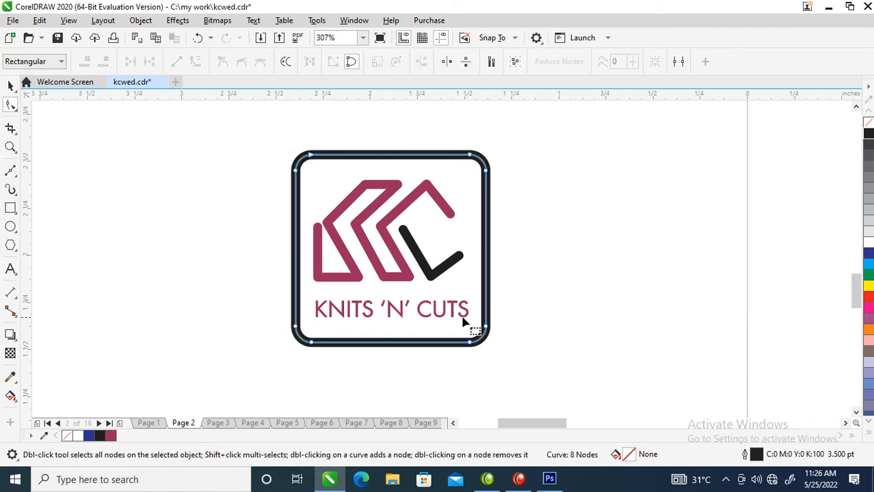
double_click(485, 226)
double_click(485, 271)
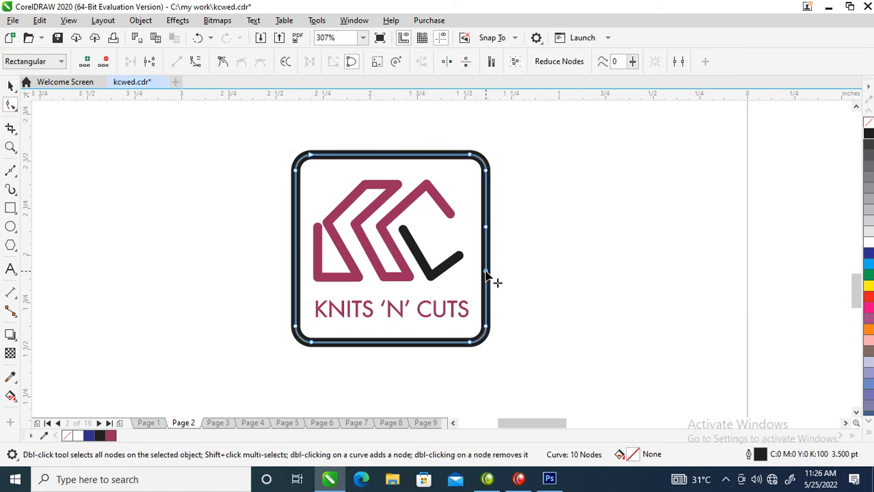
double_click(485, 250)
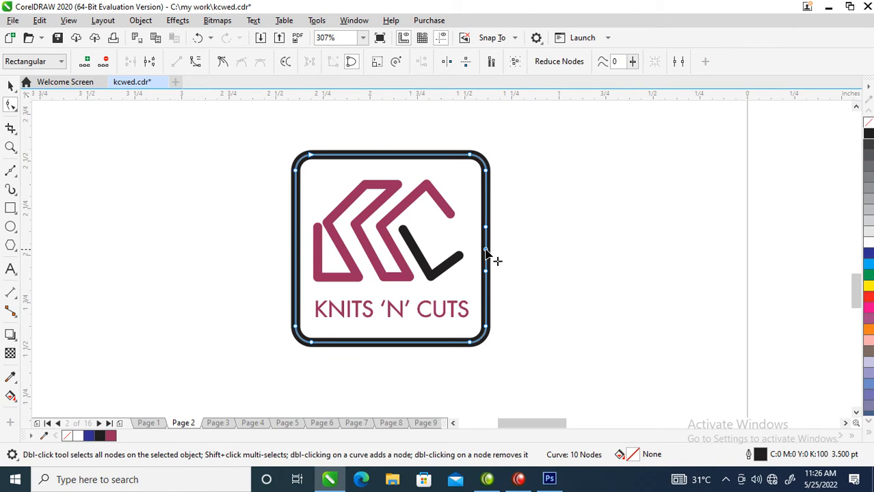
double_click(486, 294)
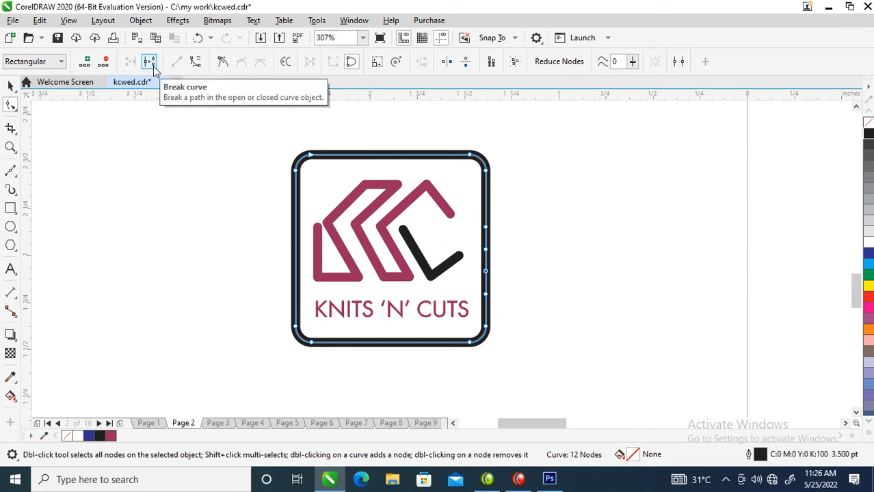
Break the frame curve at the selected right-edge node and delete the two loose end nodes to open a gap.
left_click(153, 68)
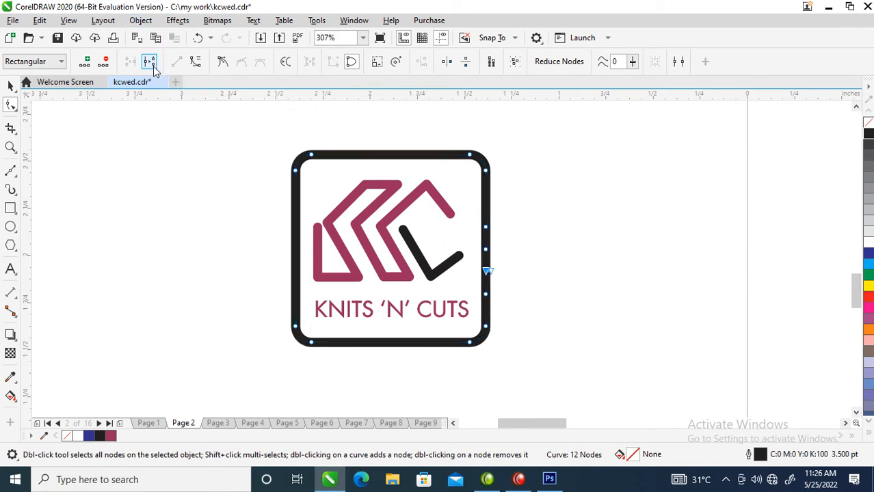
double_click(485, 271)
double_click(486, 271)
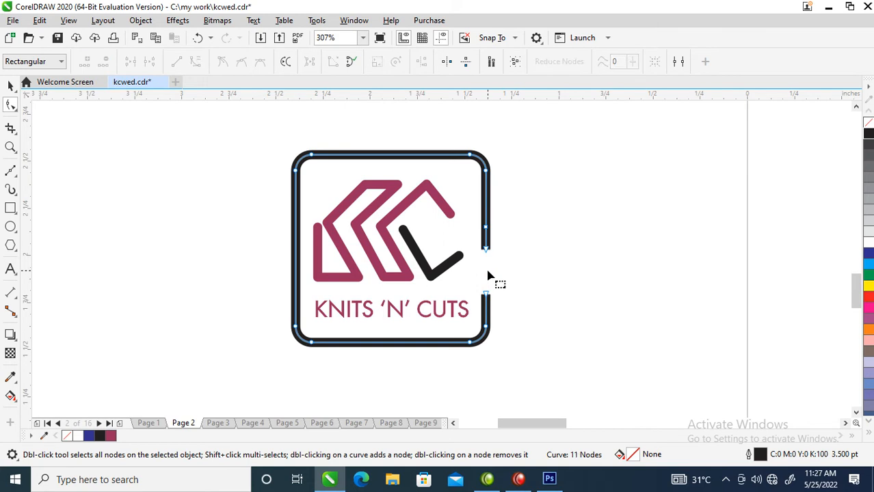
Shorten the frame's upper open end slightly and extend it with a straight Bézier segment to the tip of the C's black stroke.
left_click_drag(486, 250, 486, 238)
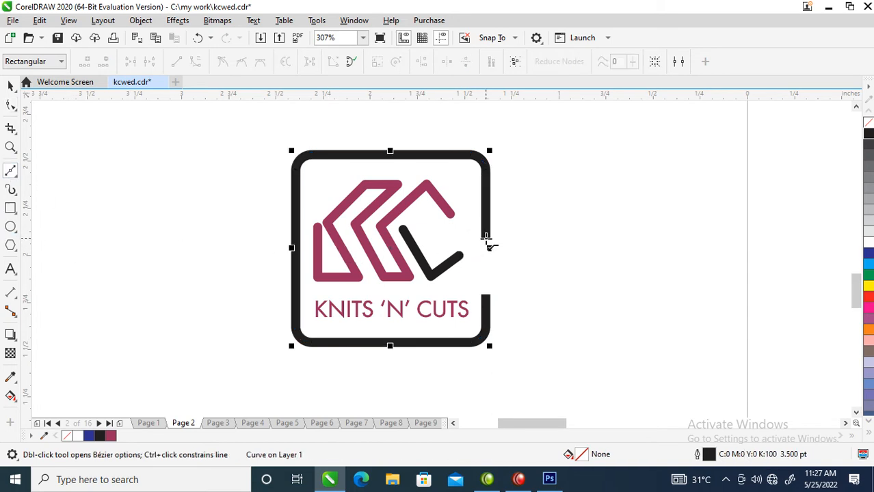
key("space")
key("space")
left_click(486, 239)
left_click(458, 256)
key("space")
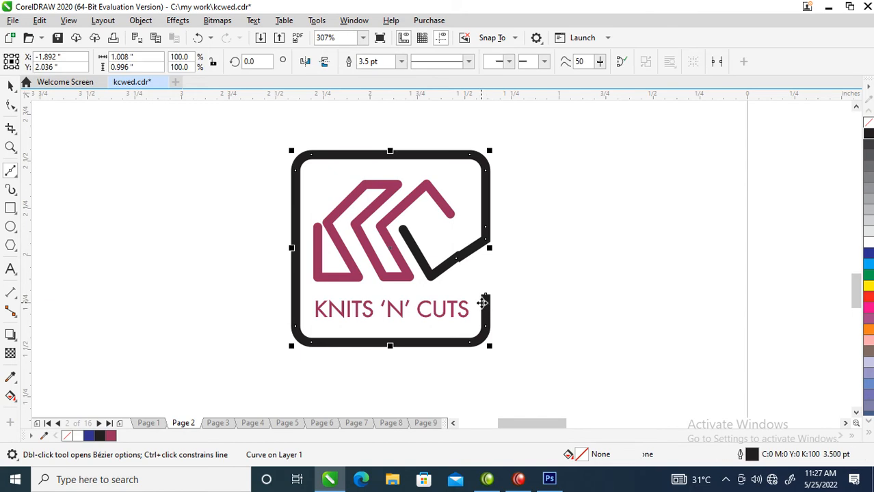
Adjust the corner and end nodes of the new diagonal segment so it lines up with the C's black stroke.
key("F2")
left_click_drag(311, 167, 485, 334)
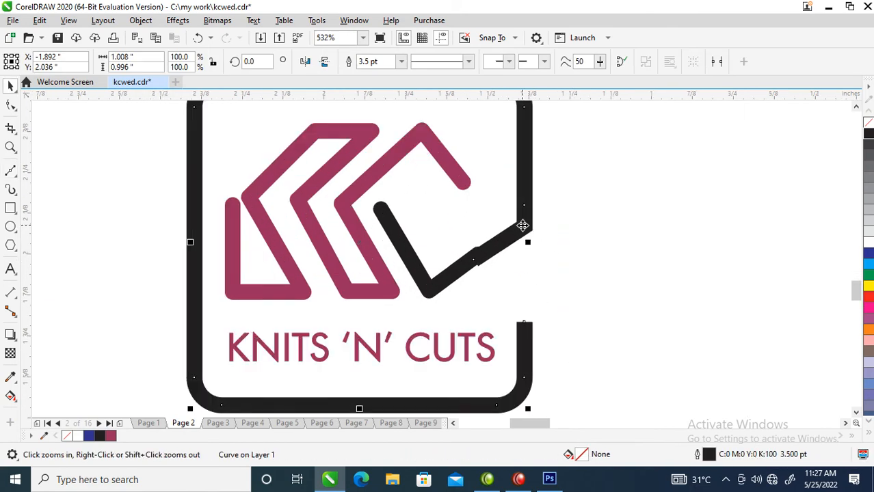
left_click(10, 171)
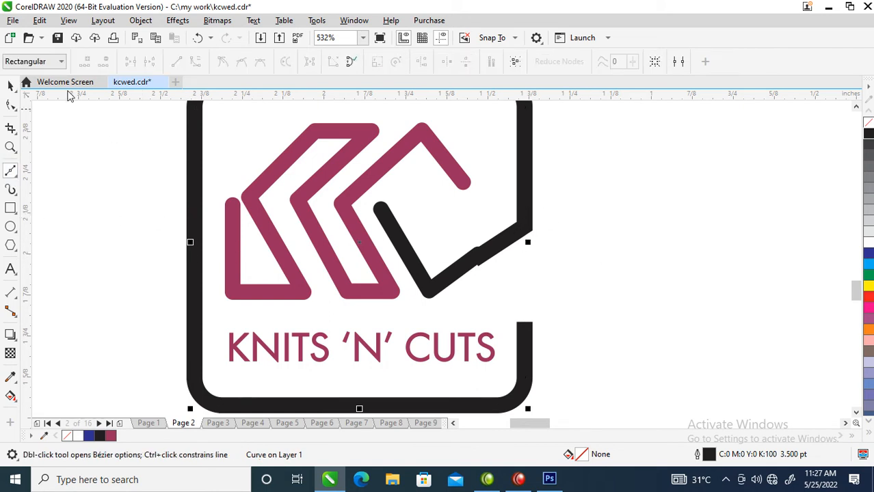
left_click(10, 106)
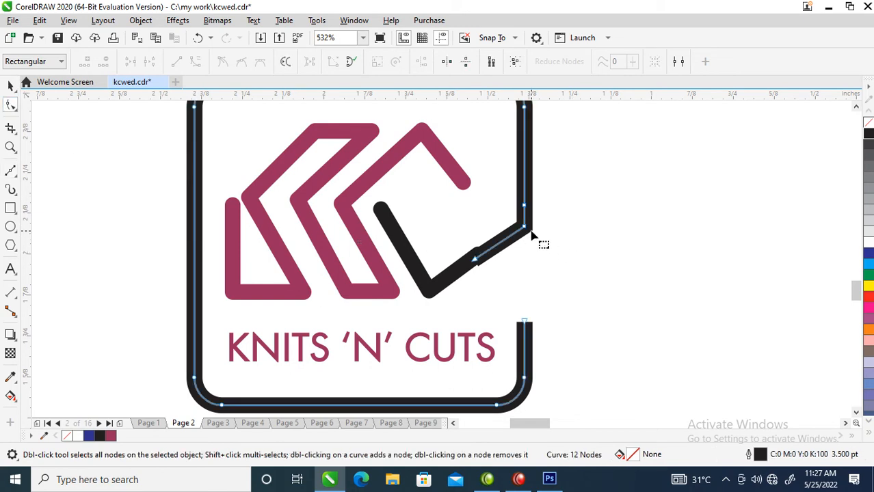
left_click(525, 223)
left_click_drag(527, 225, 526, 218)
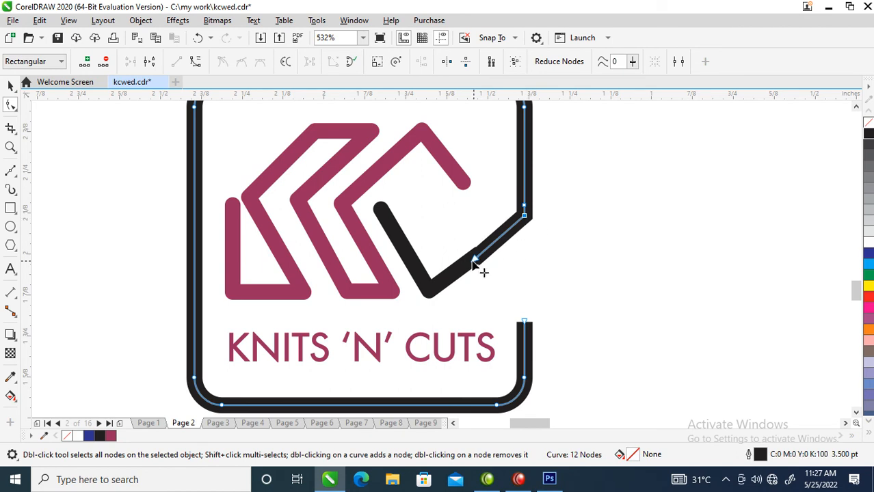
left_click_drag(474, 259, 473, 257)
left_click_drag(527, 220, 528, 224)
left_click_drag(474, 258, 477, 262)
key("space")
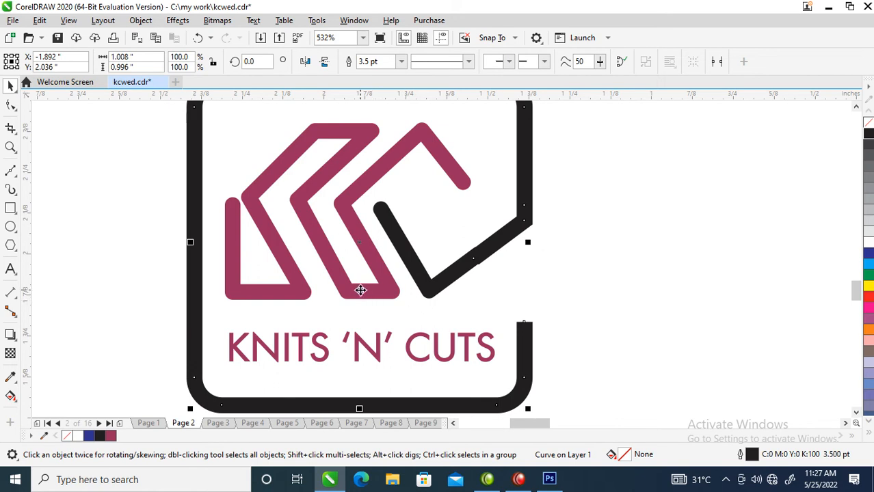
Give the frame outline round corners and round line caps.
key("F12")
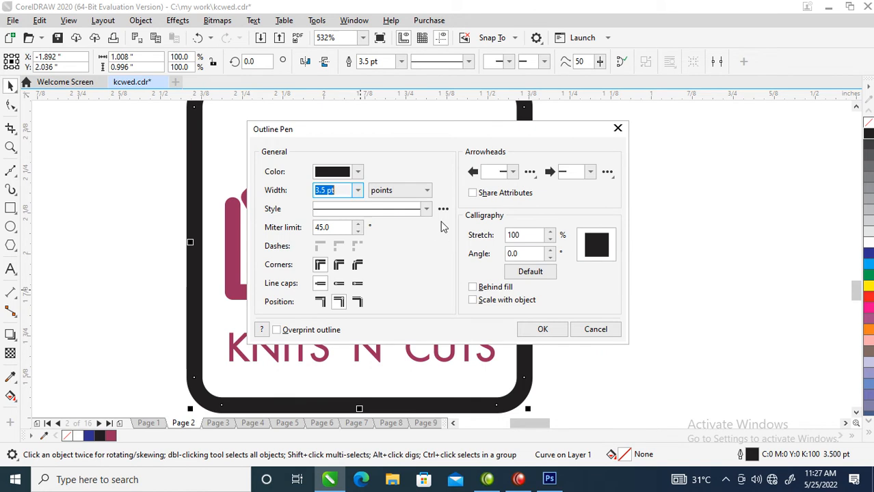
left_click(339, 267)
left_click(339, 284)
left_click(542, 329)
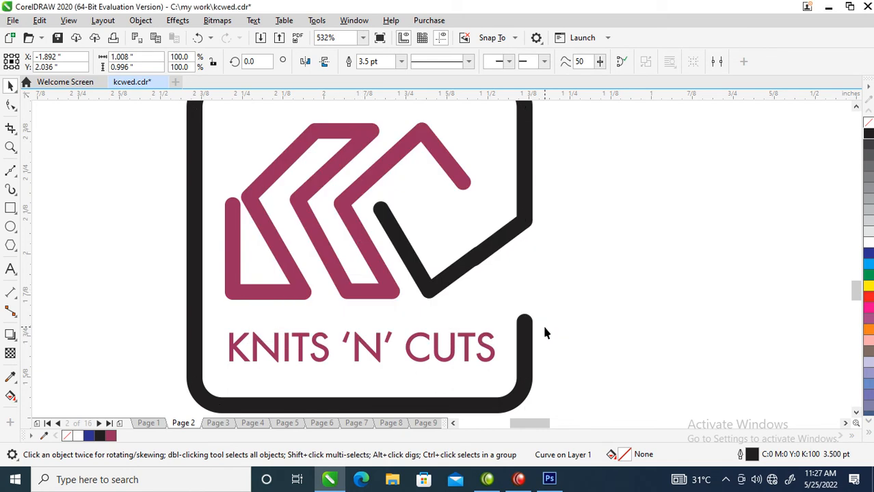
Nudge the diagonal segment's end node so its edges sit flush with the black stroke.
left_click(511, 240)
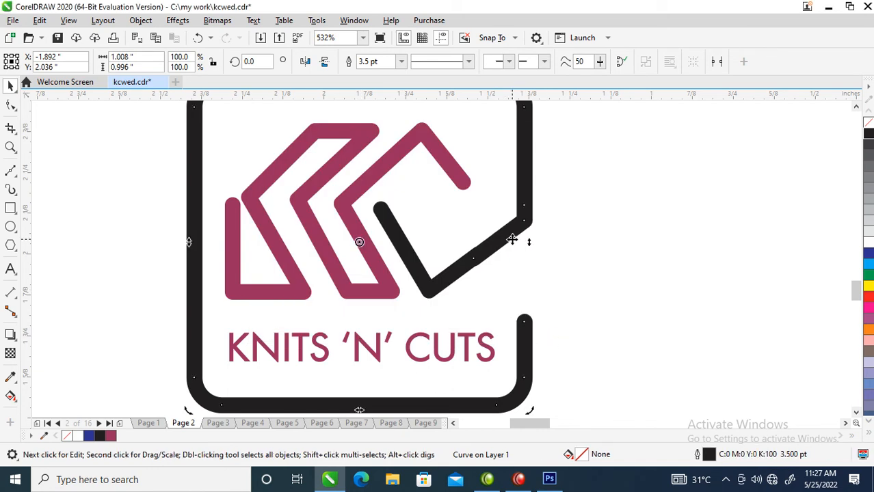
left_click(476, 256)
left_click_drag(474, 258, 487, 269)
key("space")
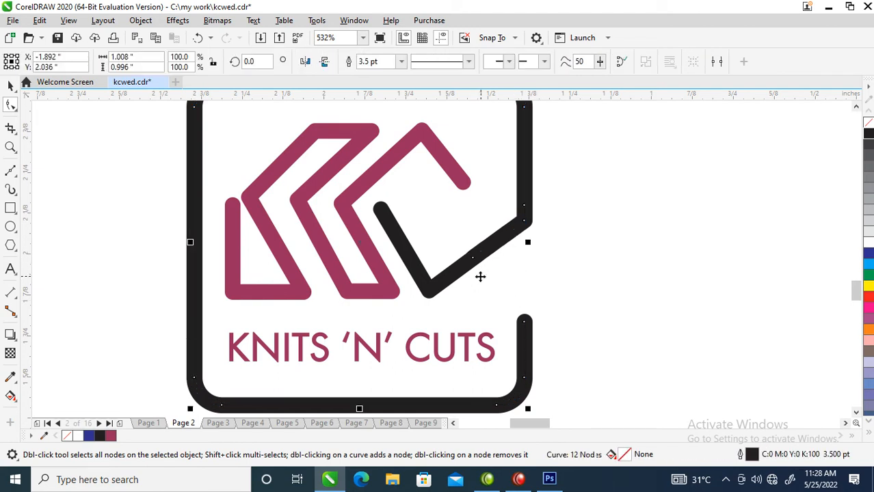
Convert the open frame's outline to an object.
left_click(141, 20)
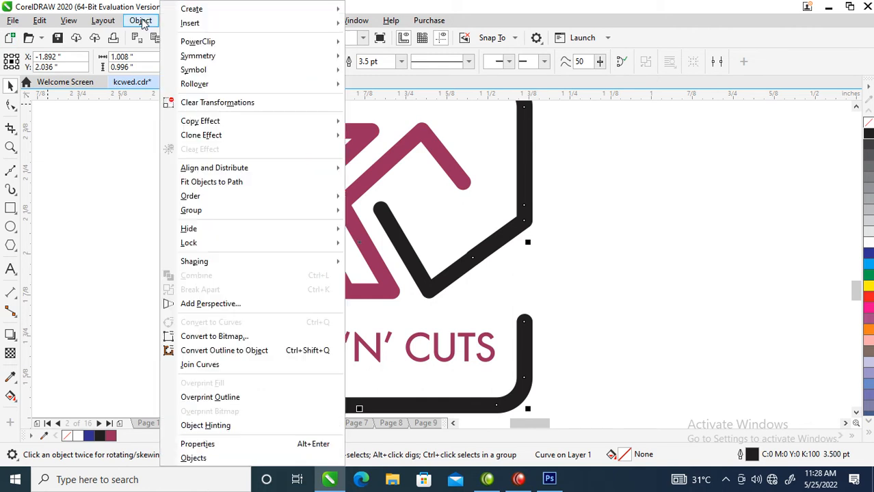
left_click(213, 351)
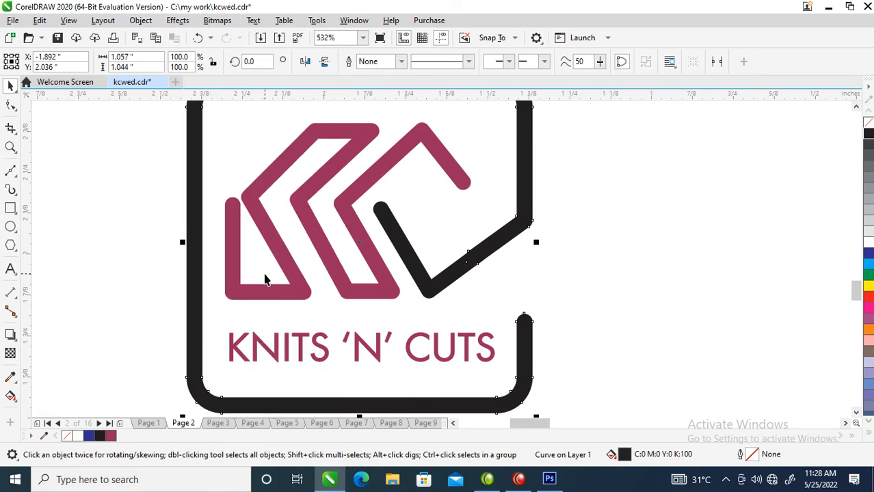
scroll(265, 279, "down", 2)
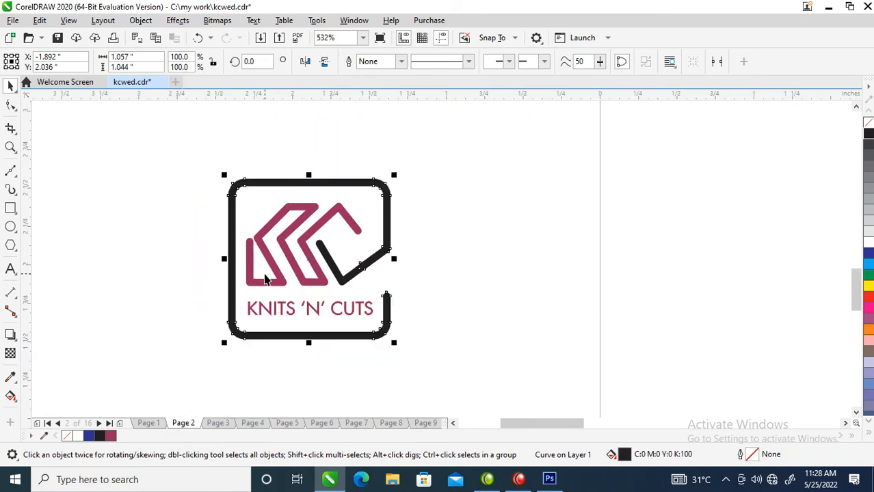
Try to weld the frame with the whole logo group and fill the result black, and undo both changes.
left_click(336, 274, "shift")
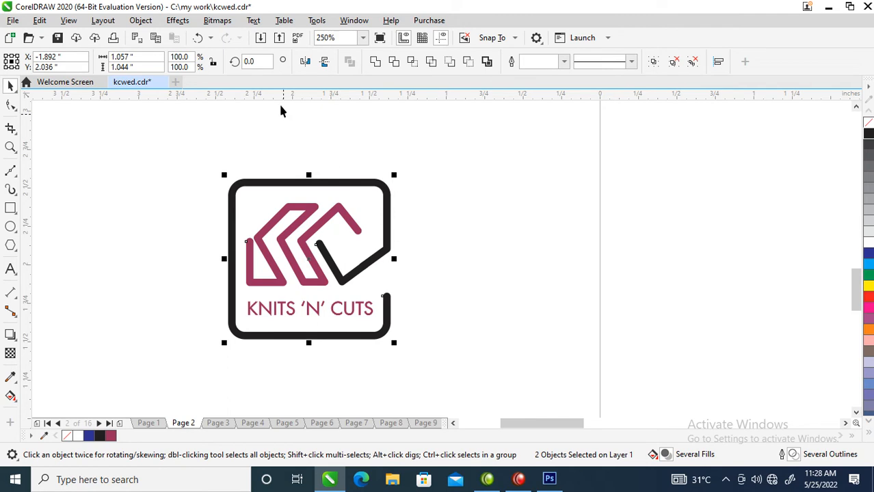
left_click(374, 61)
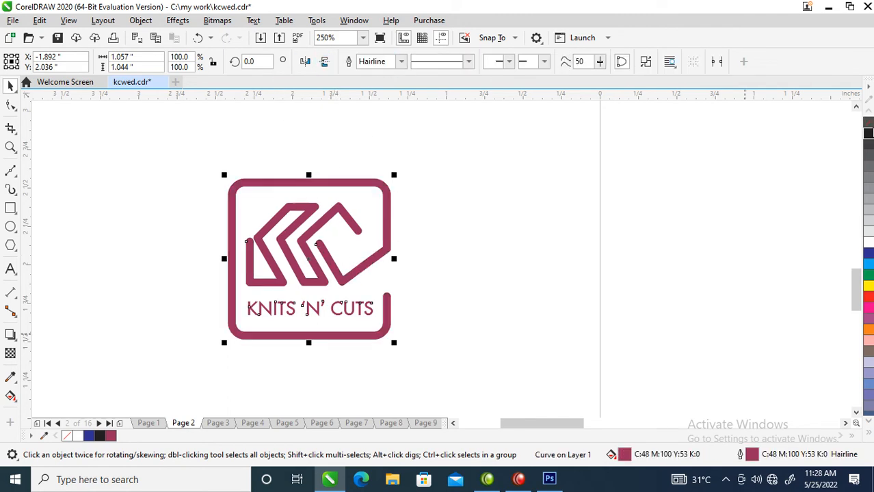
left_click(868, 134)
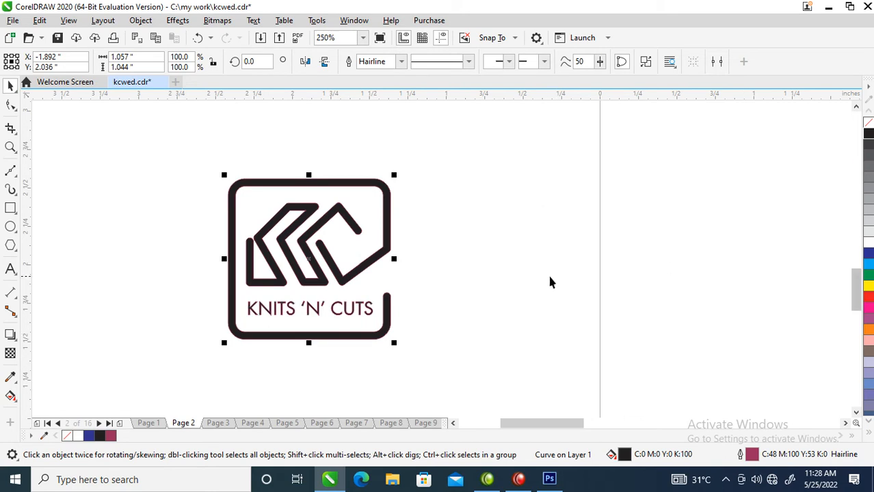
key("ctrl+z")
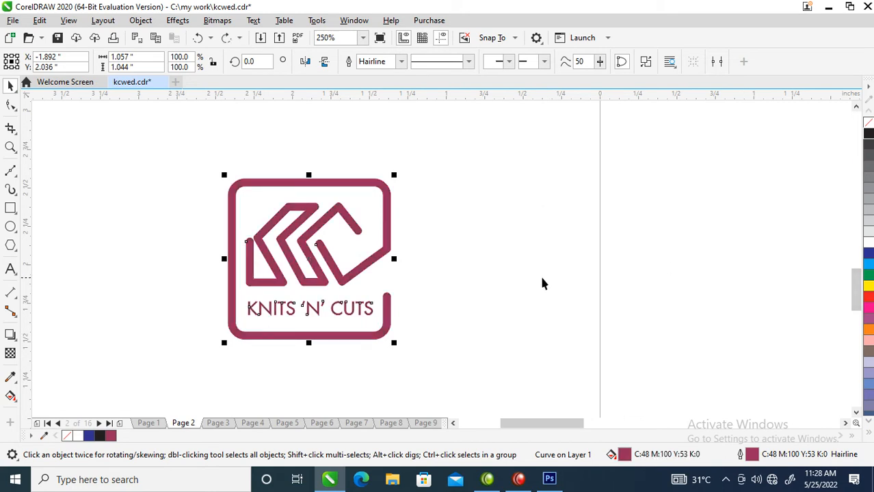
left_click(469, 221)
key("ctrl+z")
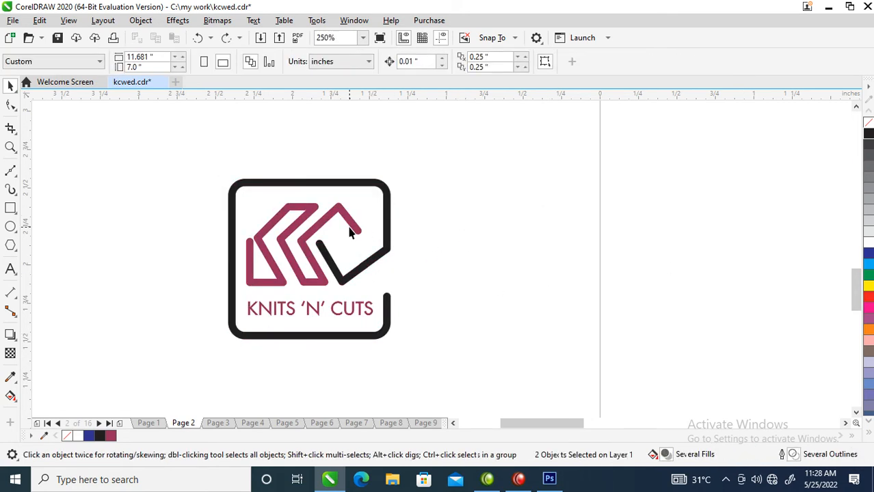
Ungroup the logo and weld the C's black stroke to the frame as one shape.
left_click(364, 228)
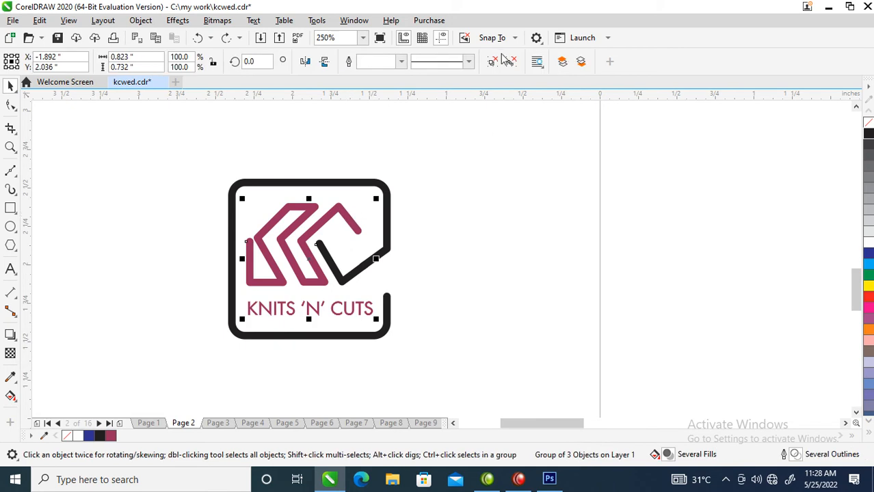
key("ctrl+u")
left_click(455, 222)
left_click(349, 277)
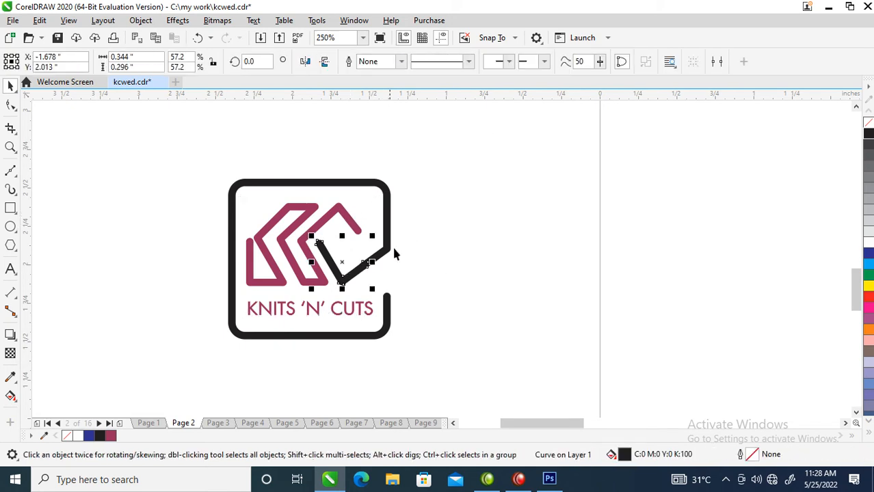
left_click(386, 217, "shift")
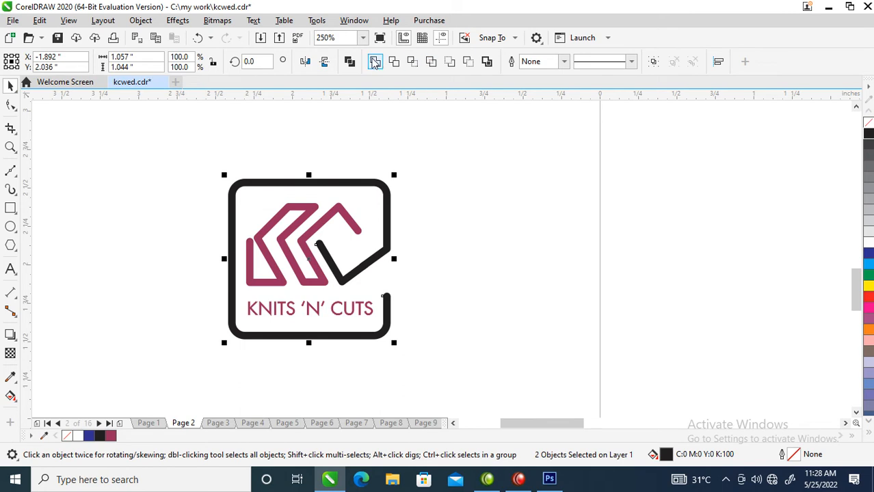
left_click(376, 62)
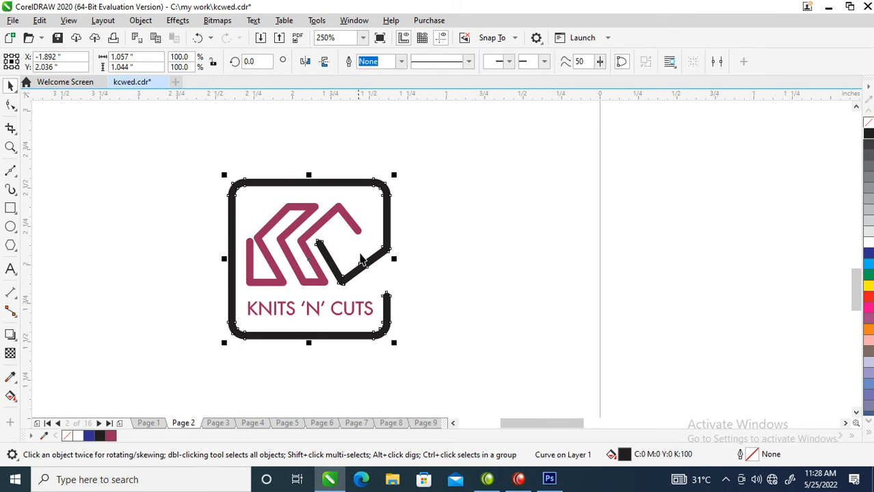
Open the fill settings of the maroon KC monogram.
scroll(331, 220, "down", 2)
key("F2")
left_click_drag(274, 183, 400, 291)
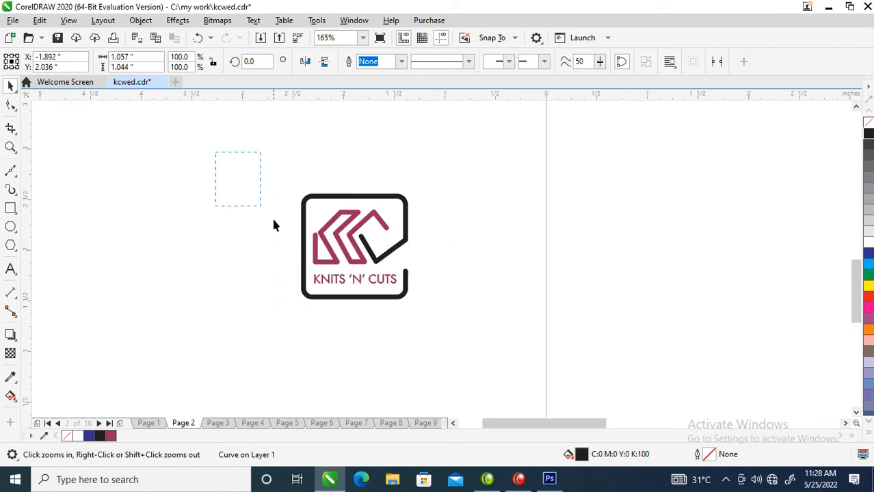
left_click_drag(214, 157, 535, 362)
left_click(391, 148)
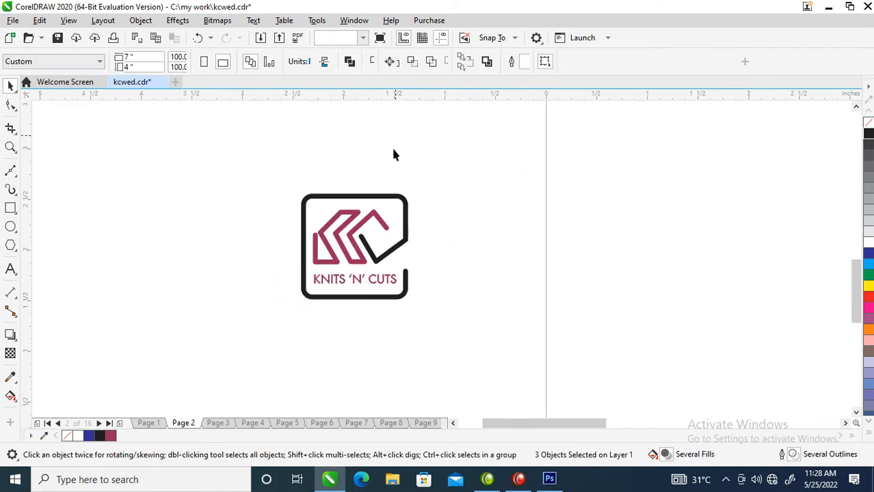
left_click(377, 216)
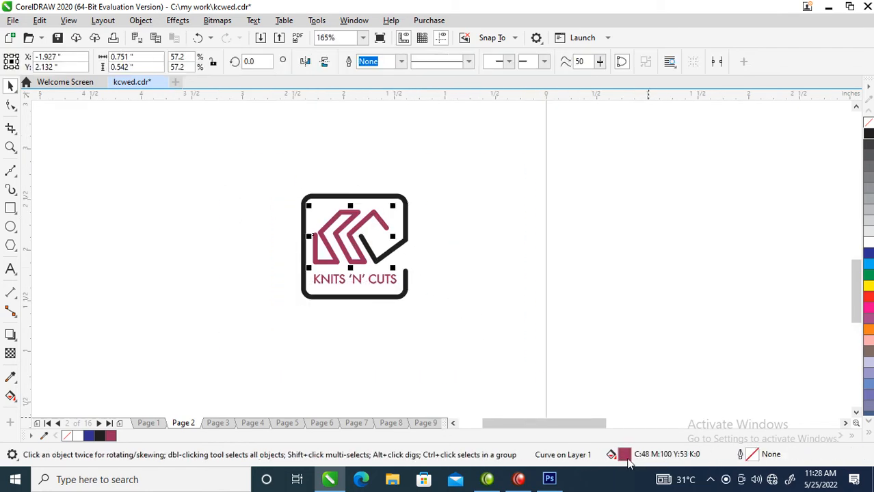
double_click(626, 457)
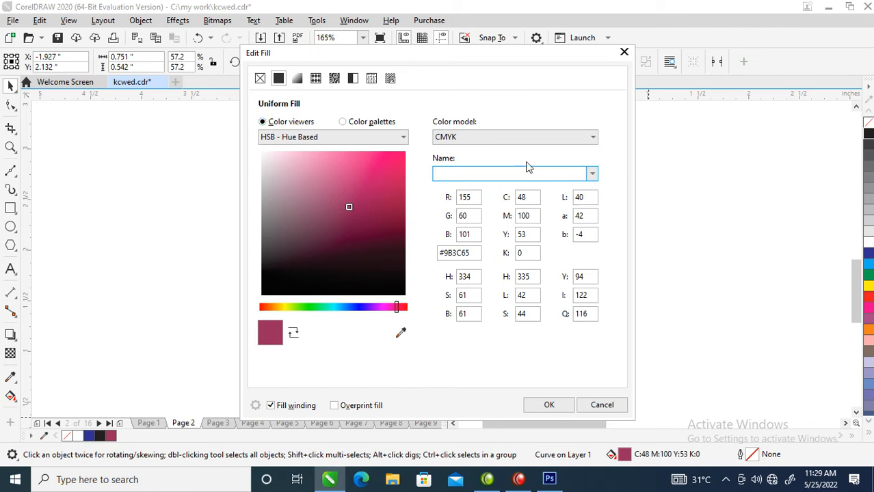
left_click(404, 138)
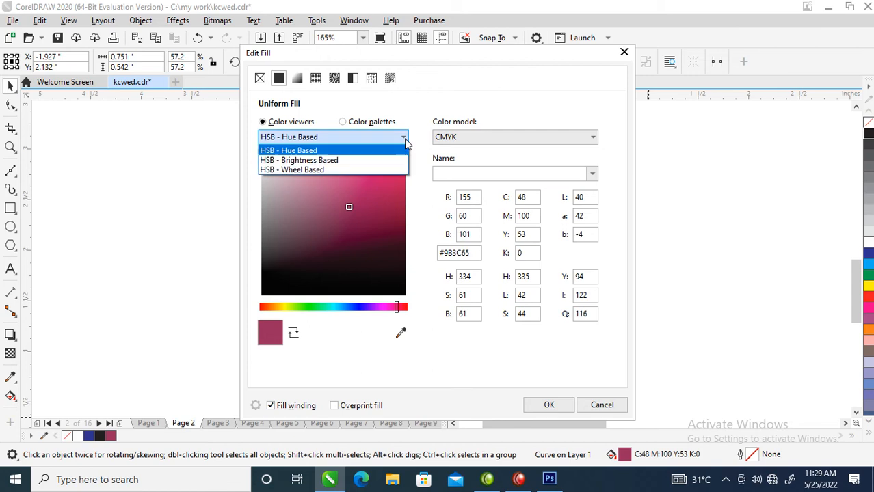
left_click(404, 139)
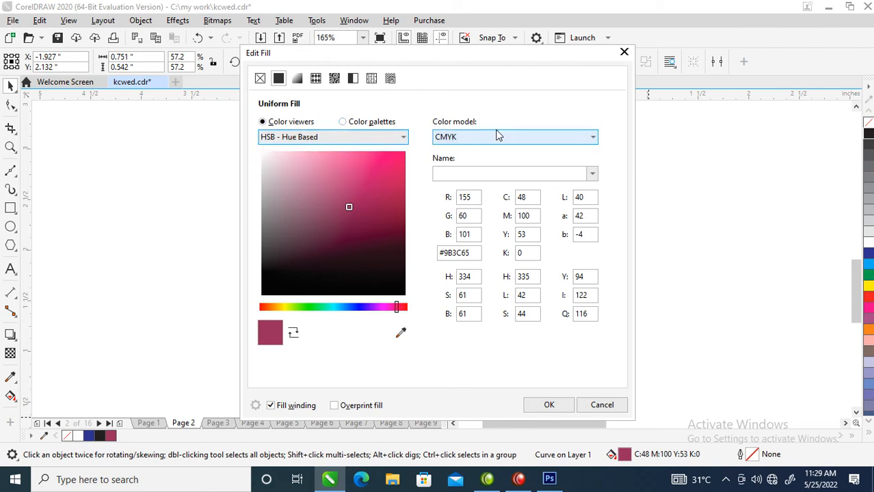
left_click(587, 139)
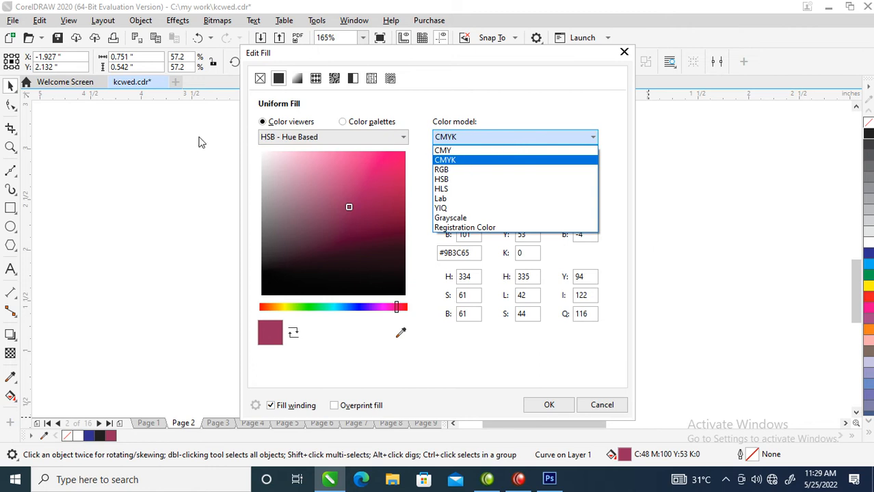
left_click(388, 137)
left_click(388, 137)
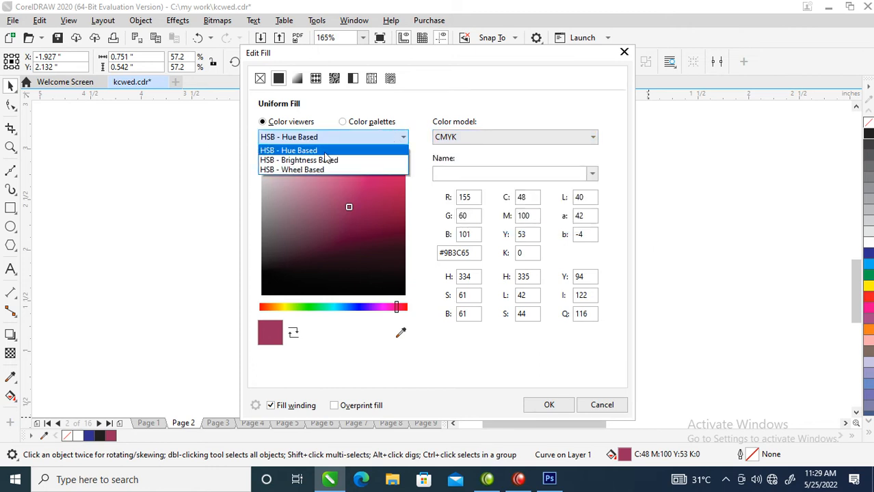
left_click(402, 139)
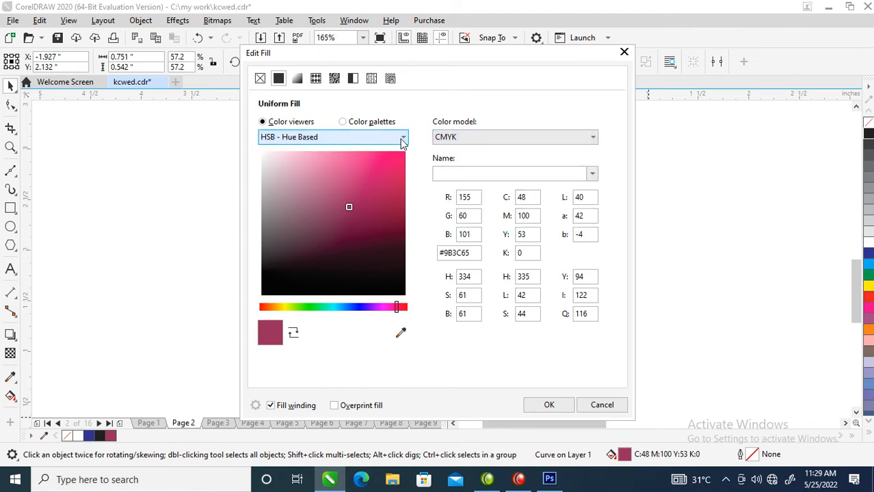
Try Blue Purple from the CMYK palette as the monogram's fill colour.
left_click(343, 122)
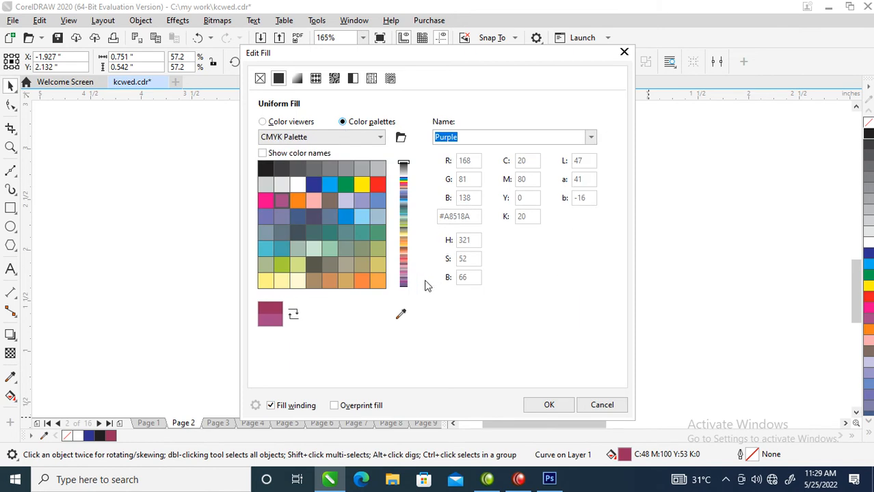
left_click(403, 278)
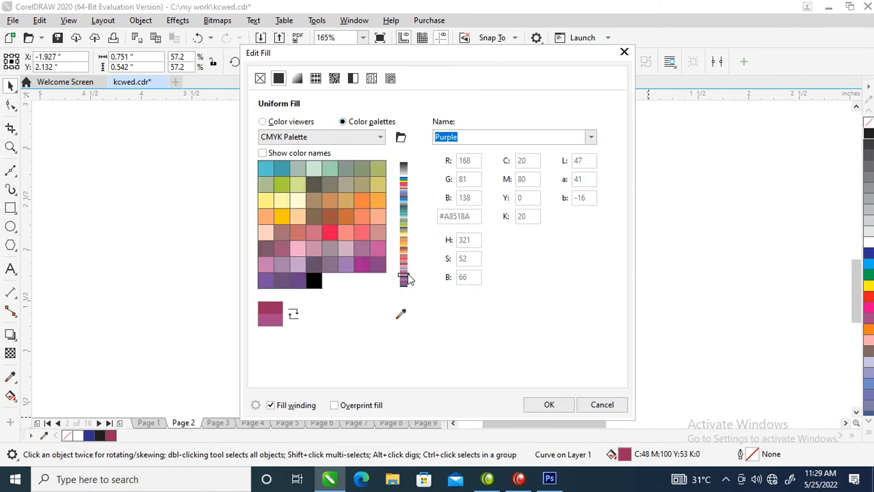
left_click(360, 266)
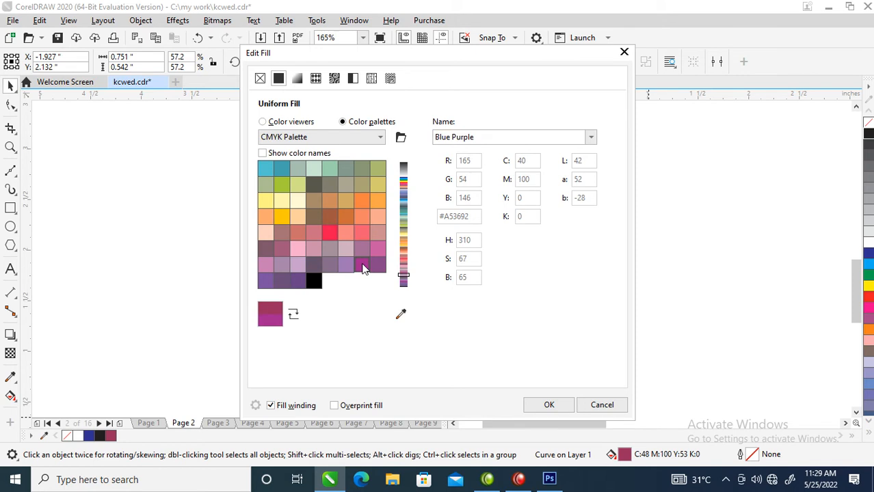
View the fill colour in the brightness-based and wheel-based HSB viewers, and return to the hue-based viewer.
left_click(261, 124)
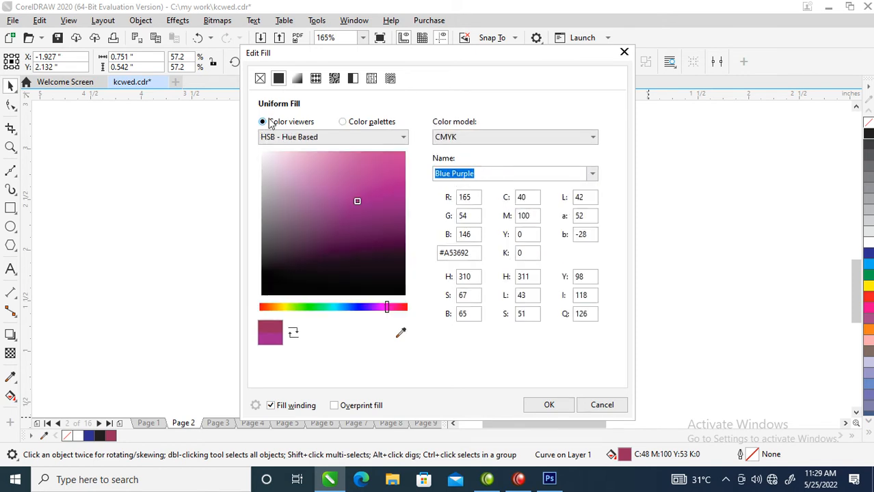
left_click(306, 137)
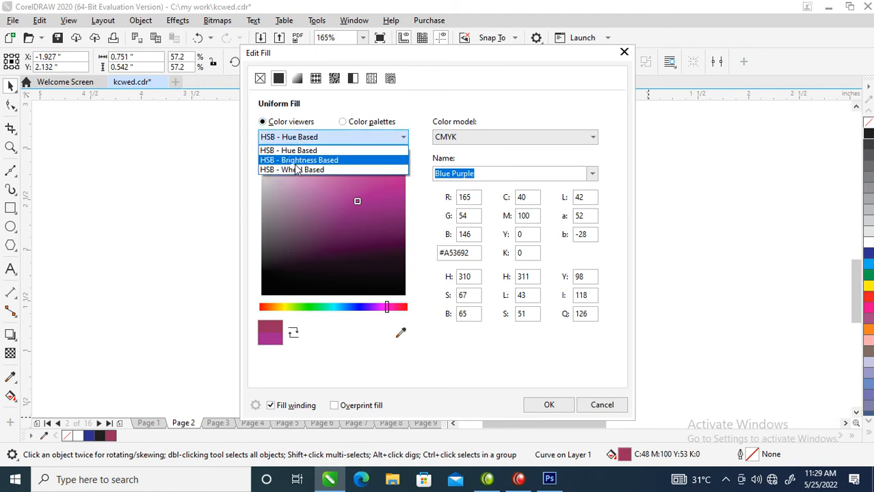
left_click(301, 160)
left_click(403, 137)
left_click(308, 161)
left_click(403, 137)
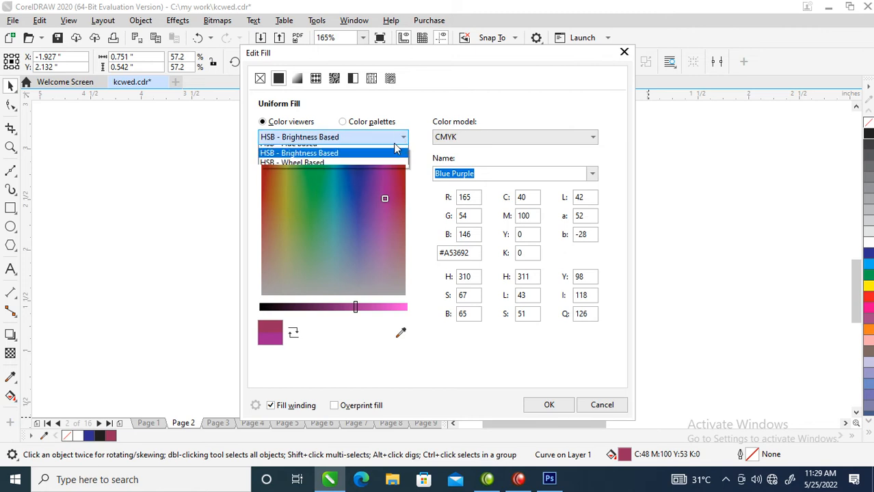
left_click(301, 168)
left_click(592, 137)
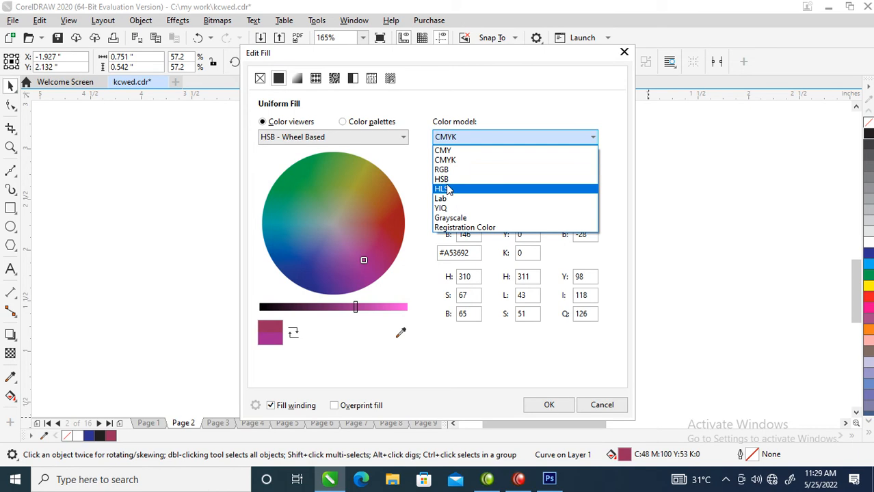
left_click(349, 128)
left_click(343, 122)
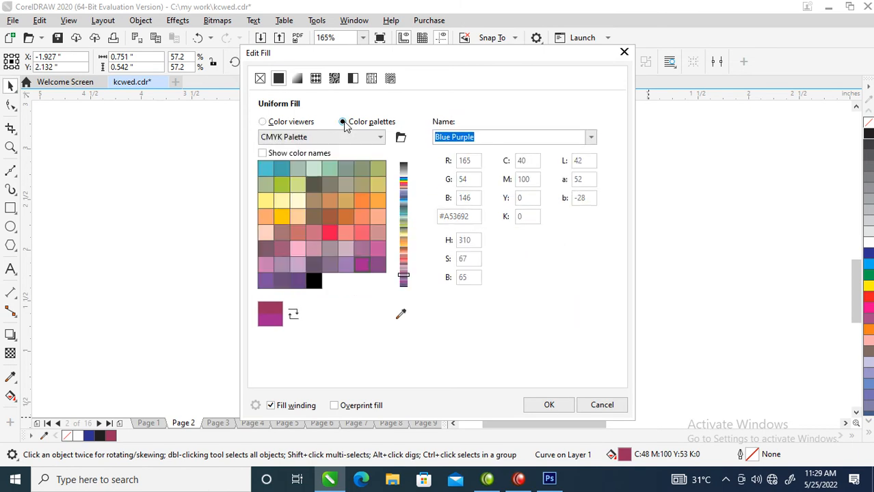
left_click(285, 123)
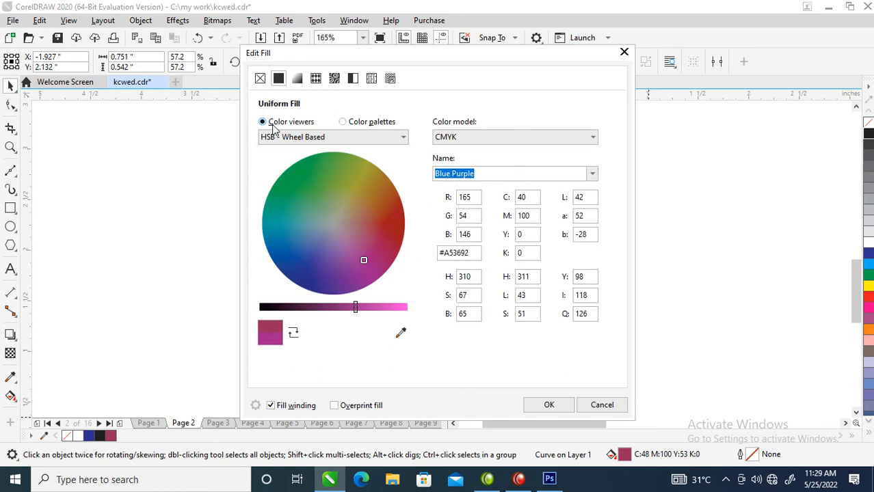
left_click(400, 137)
left_click(313, 150)
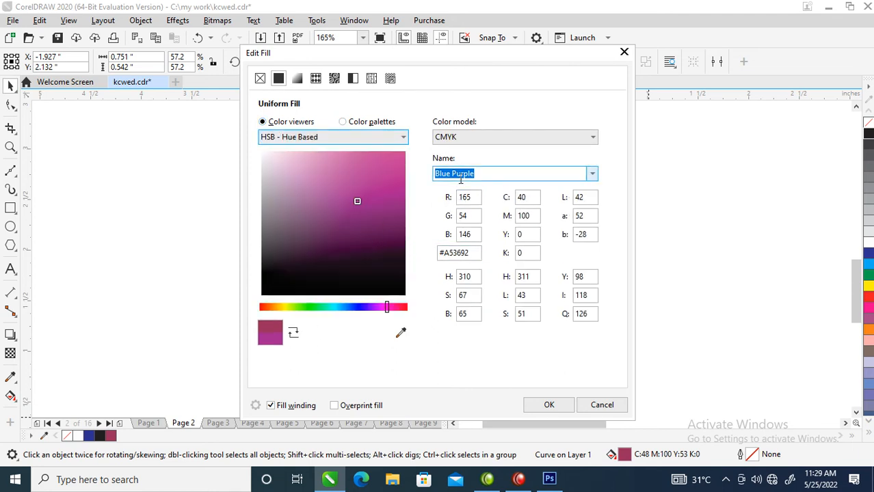
Try to look up a colour for the monogram's fill by the name PANTONE.
left_click(590, 175)
left_click(591, 177)
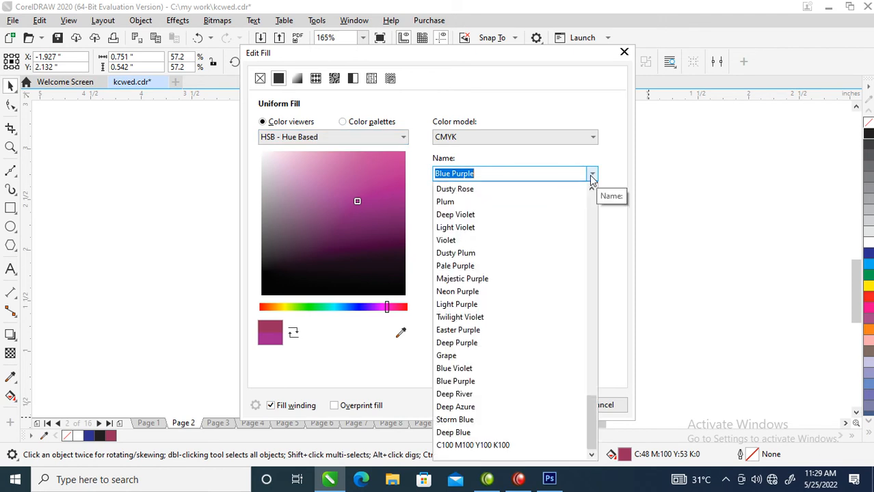
type("PaN")
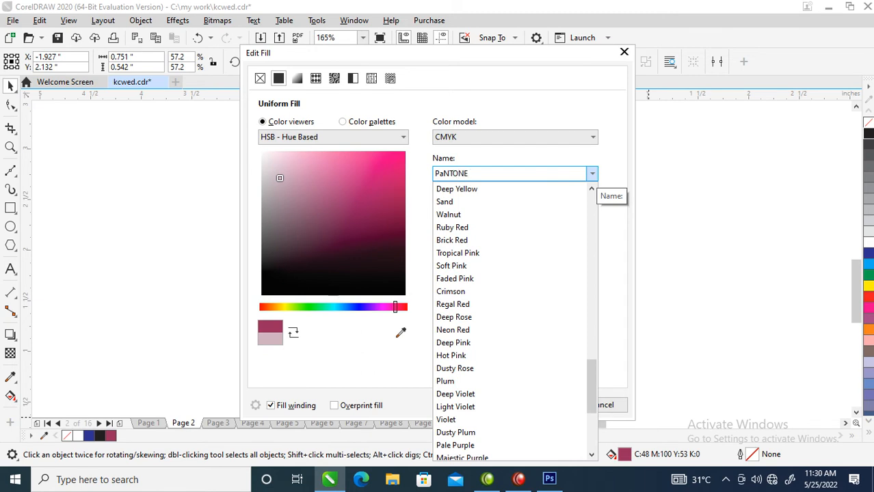
type("TONE")
key("Return")
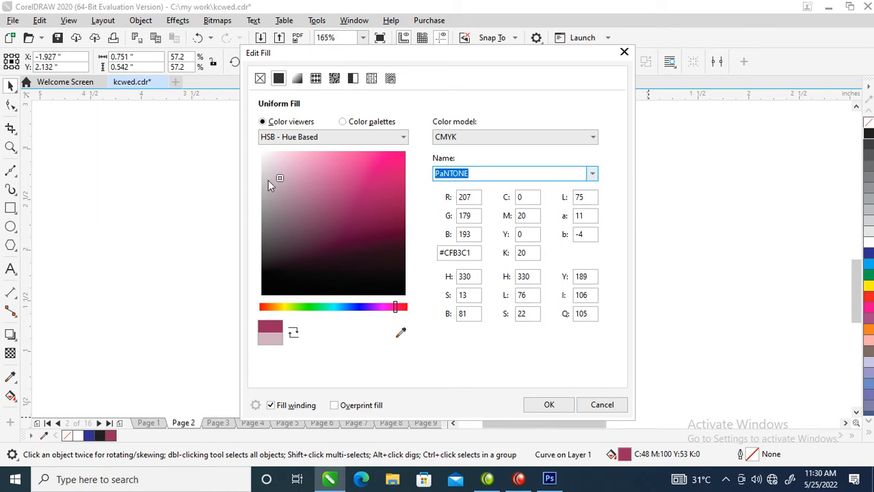
Fill the monogram with the darker maroon C:38 M:100 Y:46 K:34 (#7E2E50).
mouse_move(275, 177)
left_mouse_down()
mouse_move(354, 228)
mouse_move(382, 235)
mouse_move(386, 225)
left_mouse_up()
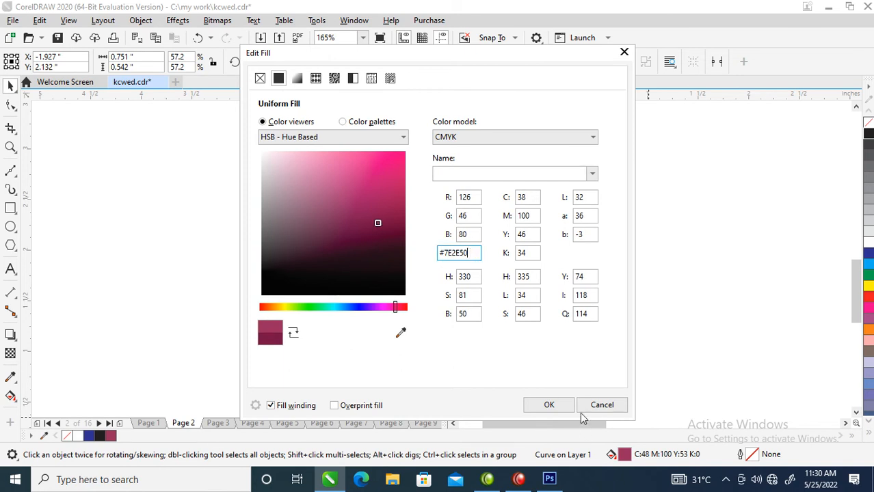
left_click(549, 405)
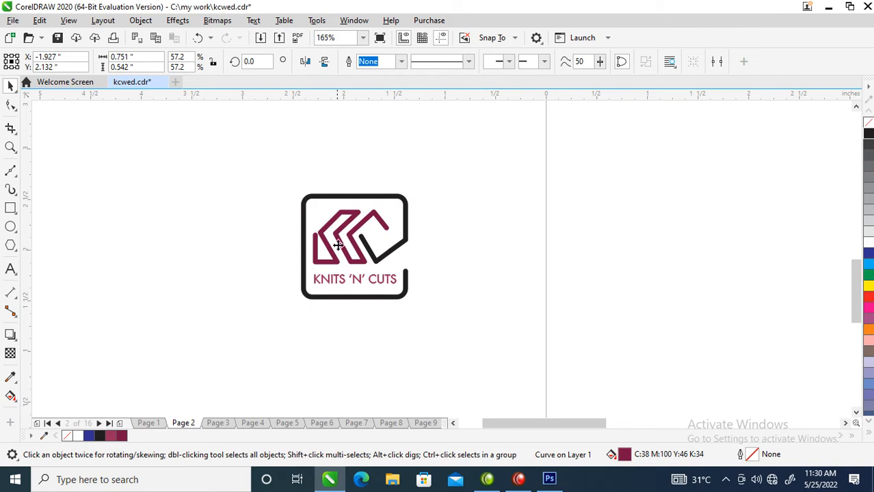
Copy all properties of the KC monogram onto the KNITS 'N' CUTS text.
left_click(386, 280)
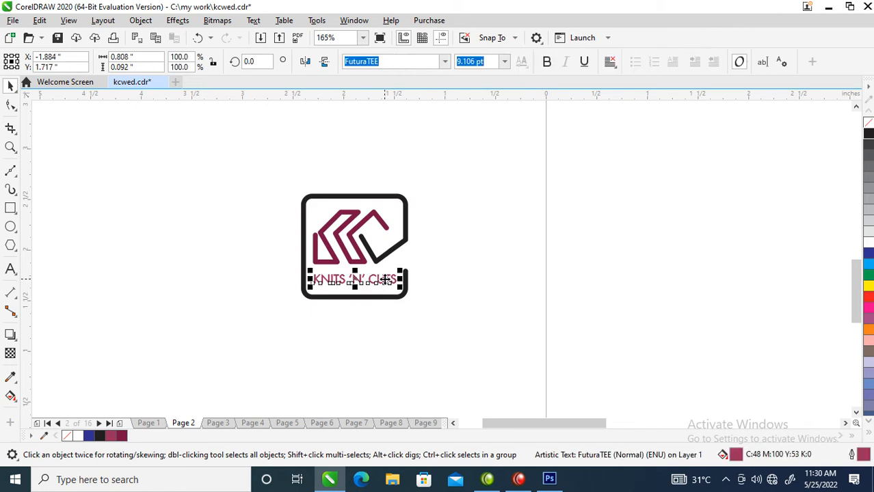
left_click_drag(353, 241, 384, 279)
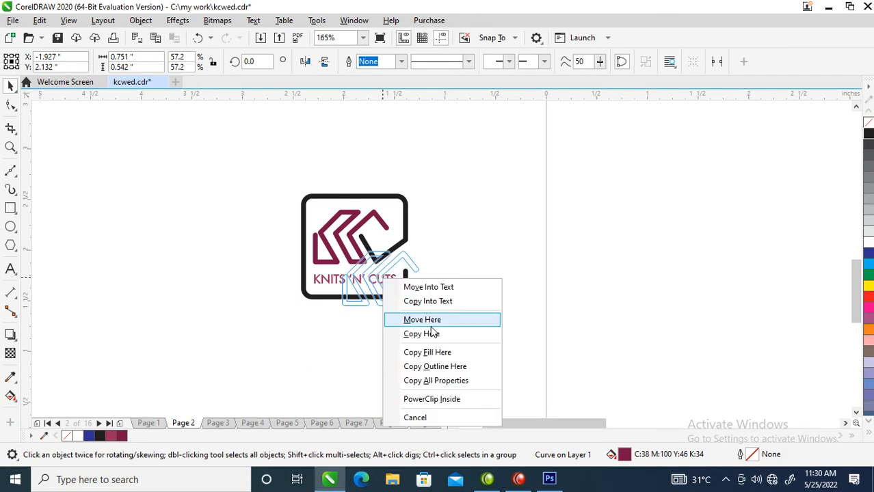
left_click(435, 381)
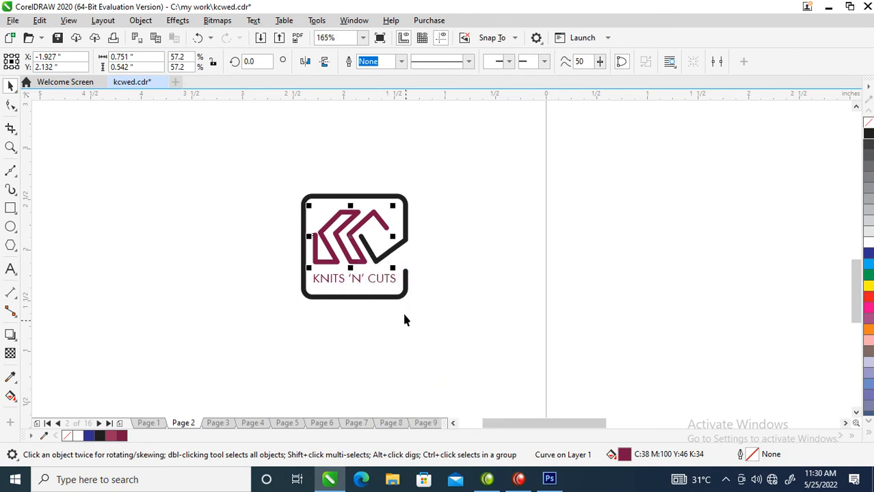
Make the KNITS 'N' CUTS text bold and scale it down to about 8.4 pt to fit inside the frame.
left_click(381, 280)
left_click_drag(268, 211, 462, 311)
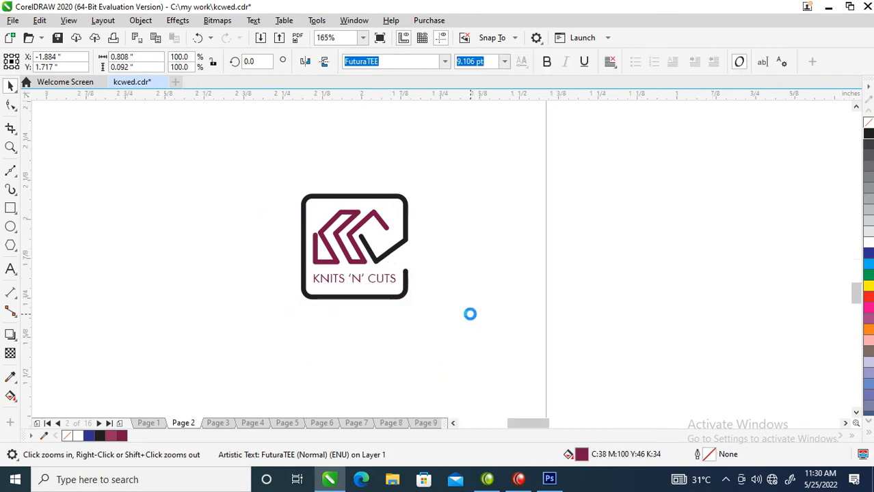
left_click(546, 62)
left_click_drag(556, 292, 534, 269)
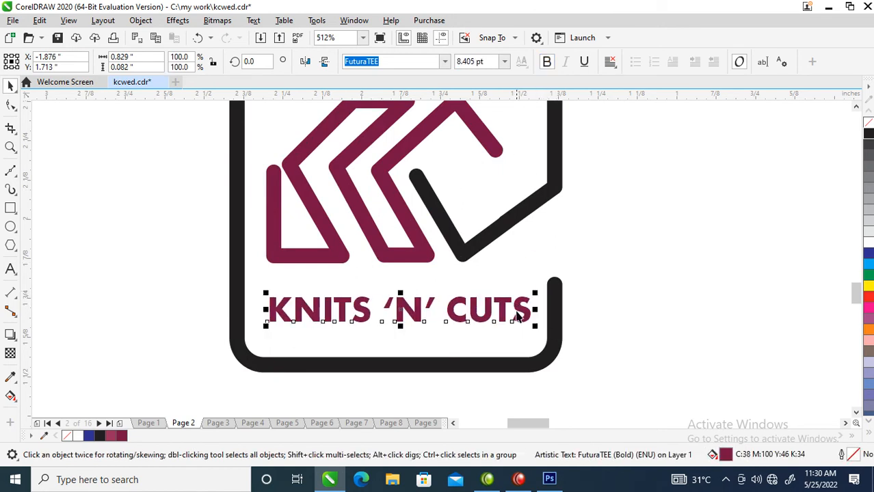
Tighten the letter spacing of KNITS 'N' CUTS and enlarge the text to about 9.5 pt.
left_click(11, 104)
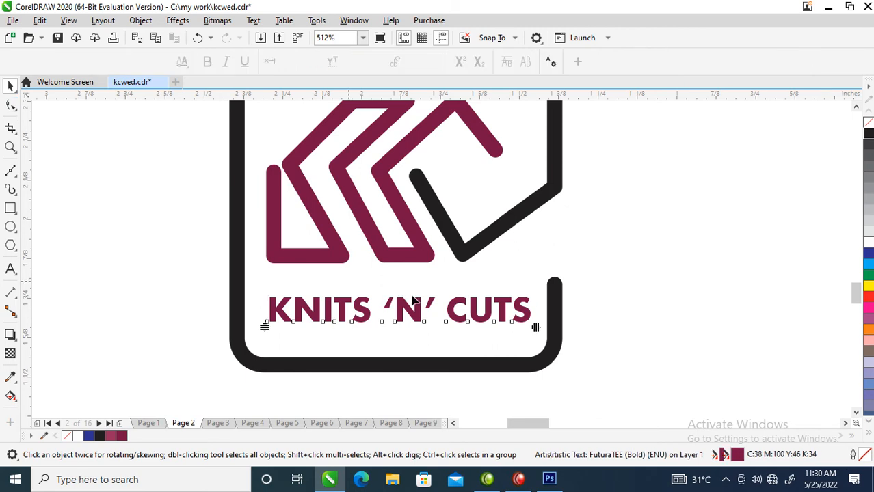
left_click_drag(538, 326, 536, 286)
key("space")
scroll(533, 328, "down", 4)
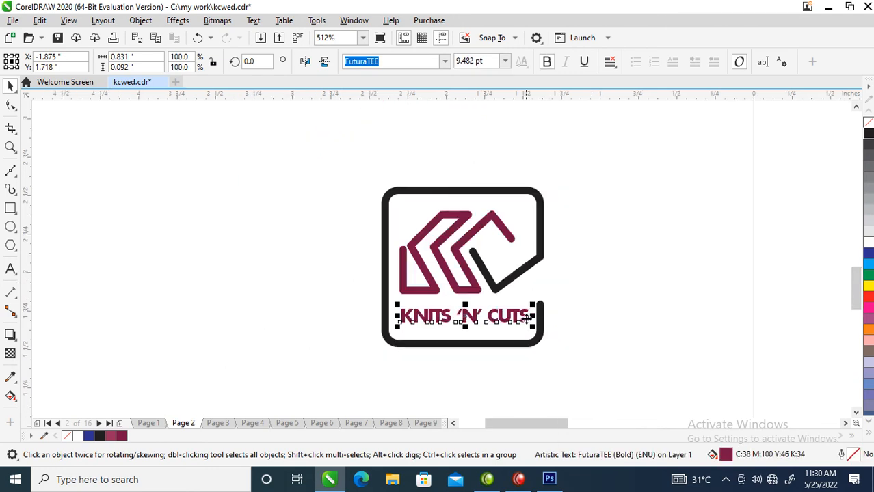
Group the monogram, wordmark and frame, and move the group up and away from the page.
left_click_drag(449, 249, 584, 366)
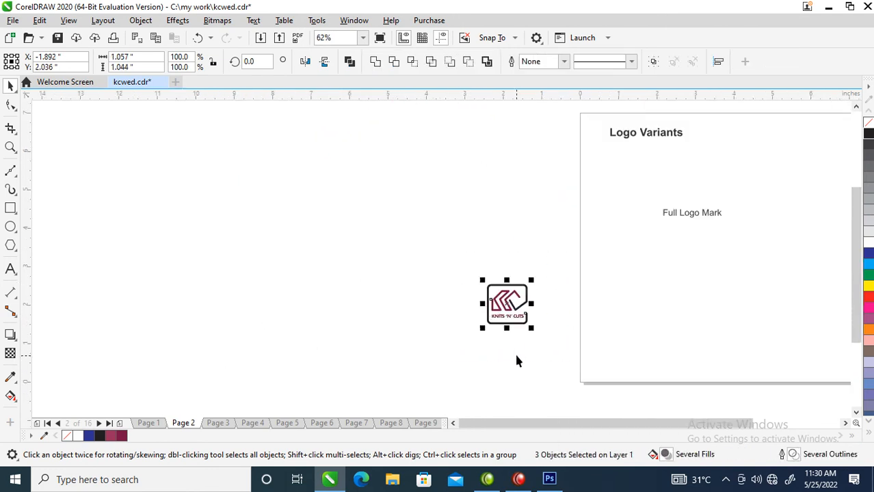
key("ctrl+g")
left_click_drag(510, 311, 391, 205)
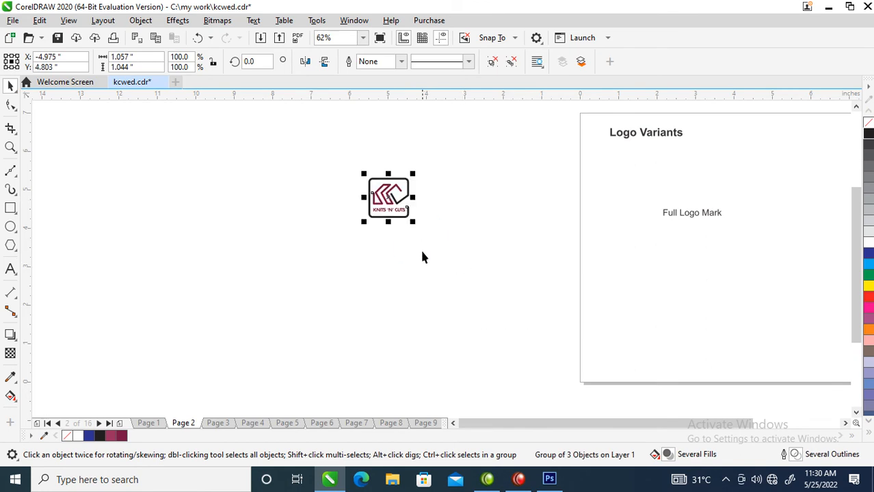
Move the grouped logo onto the Logo Variants page, directly below the Full Logo Mark label.
scroll(423, 248, "down", 2)
key("z")
left_click(687, 300)
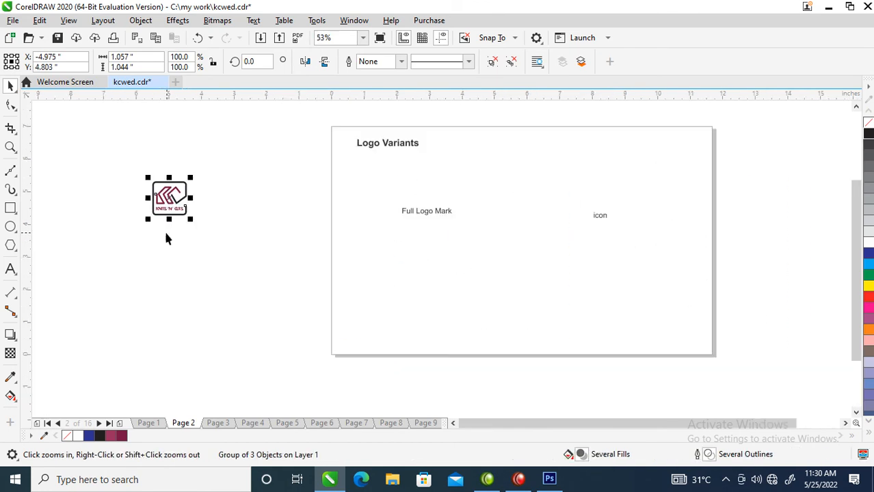
key("space")
left_click_drag(152, 196, 401, 250)
key("F2")
left_click_drag(252, 148, 777, 357)
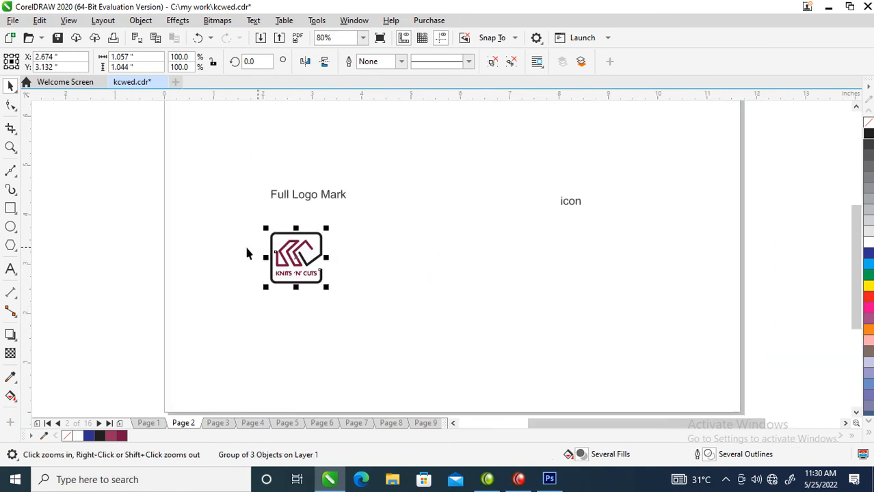
Place a copy of the grouped logo directly below the icon label on the Logo Variants page.
left_click_drag(295, 250, 574, 265)
right_click(574, 265)
left_click(210, 140)
key("F2")
left_click_drag(226, 168, 474, 367)
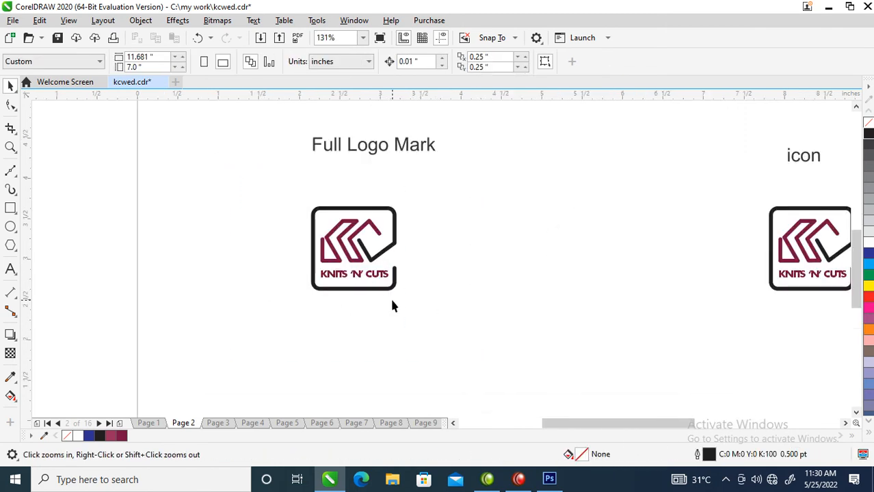
Draw a square of about 1.31 in around the logo under Full Logo Mark and round its corners to about 0.19 in.
left_click(10, 208)
left_click_drag(299, 197, 414, 291)
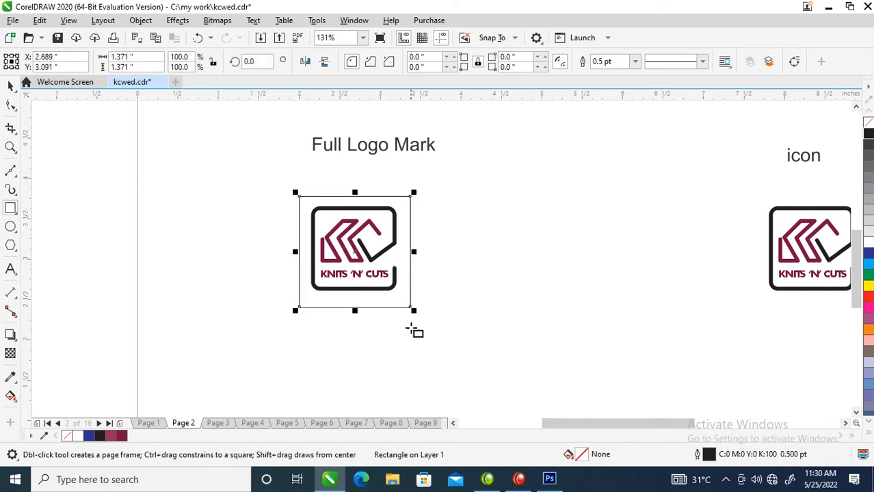
left_click(10, 85)
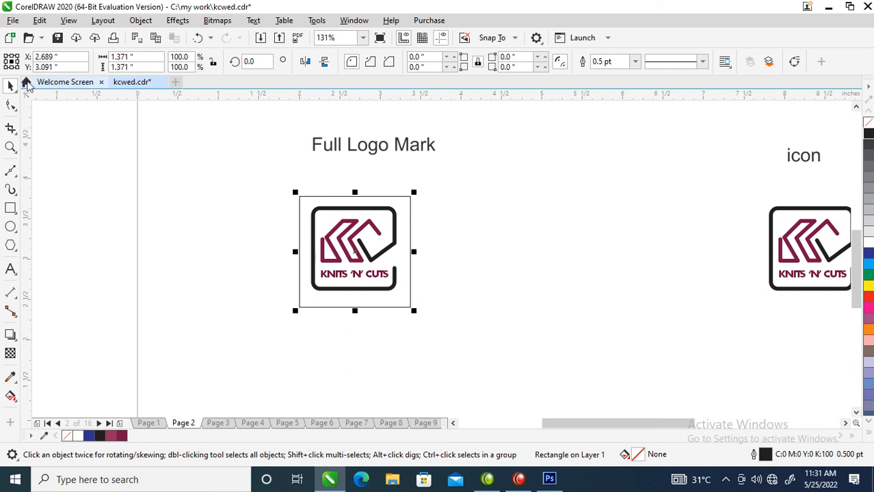
left_click(11, 104)
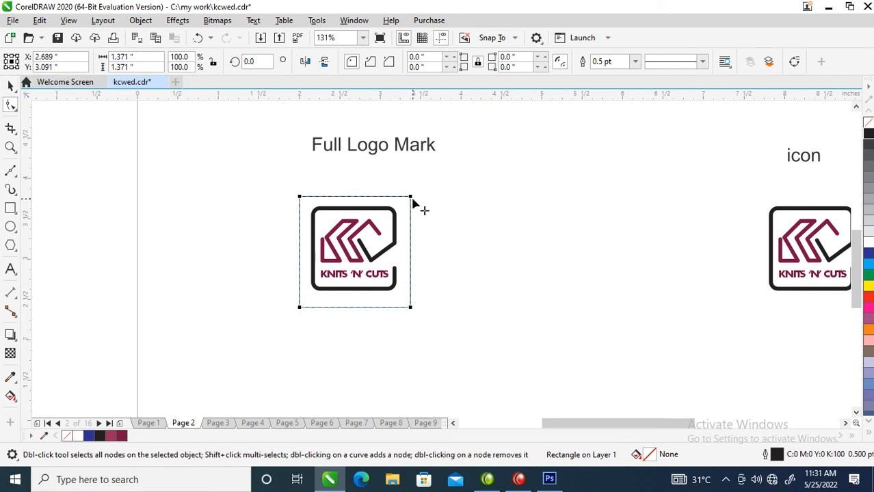
mouse_move(411, 200)
left_mouse_down()
mouse_move(405, 220)
mouse_move(416, 189)
mouse_move(411, 196)
left_mouse_up()
key("space")
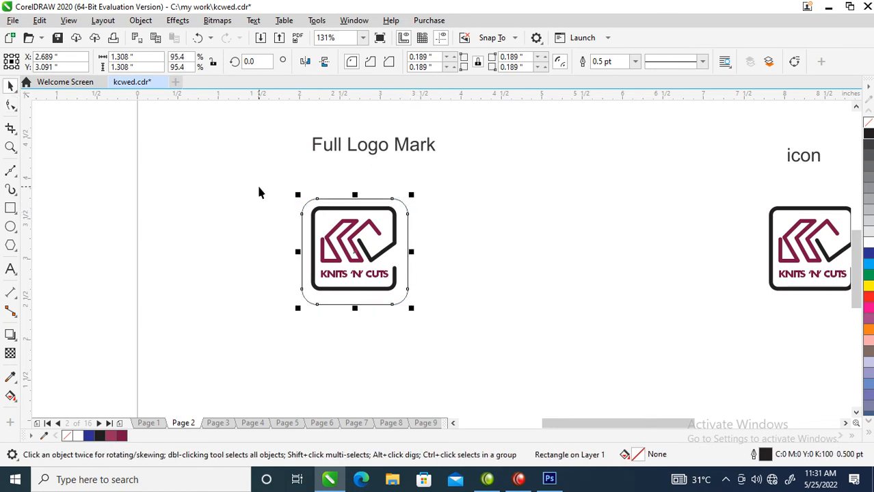
Centre the grouped logo horizontally and vertically inside the rounded square.
left_click_drag(260, 175, 446, 305)
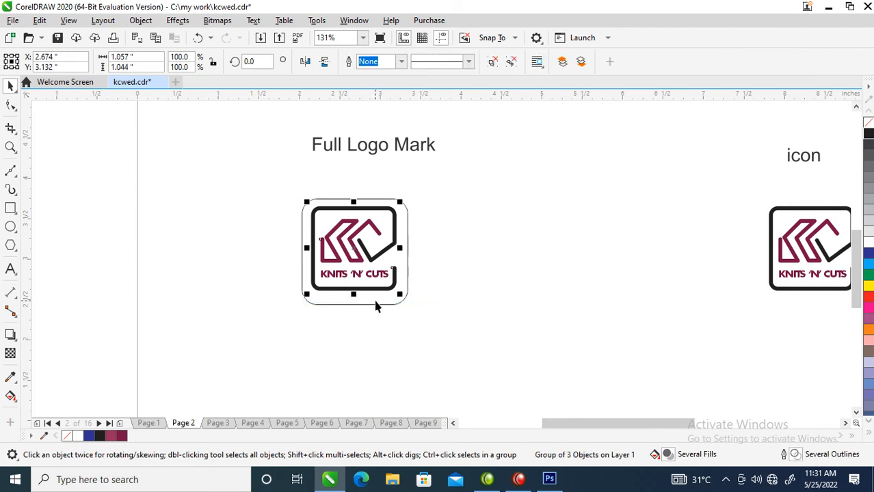
left_click(385, 303, "shift")
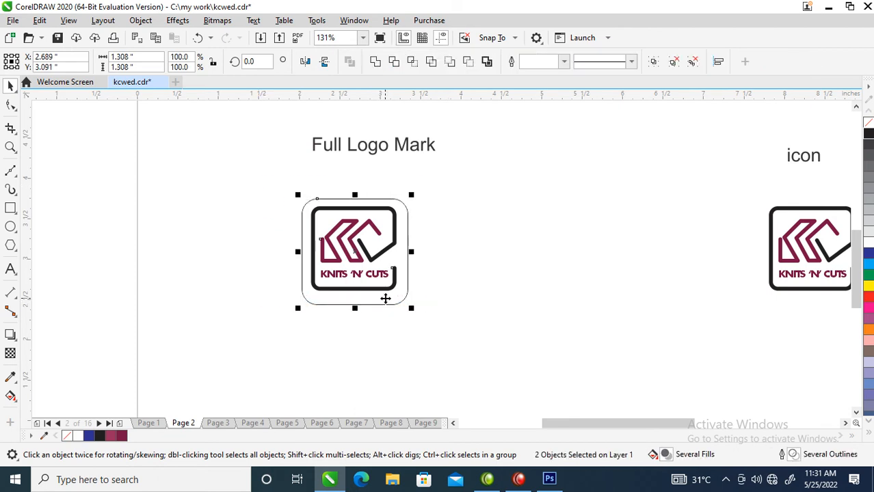
key("e")
key("c")
left_click(443, 176)
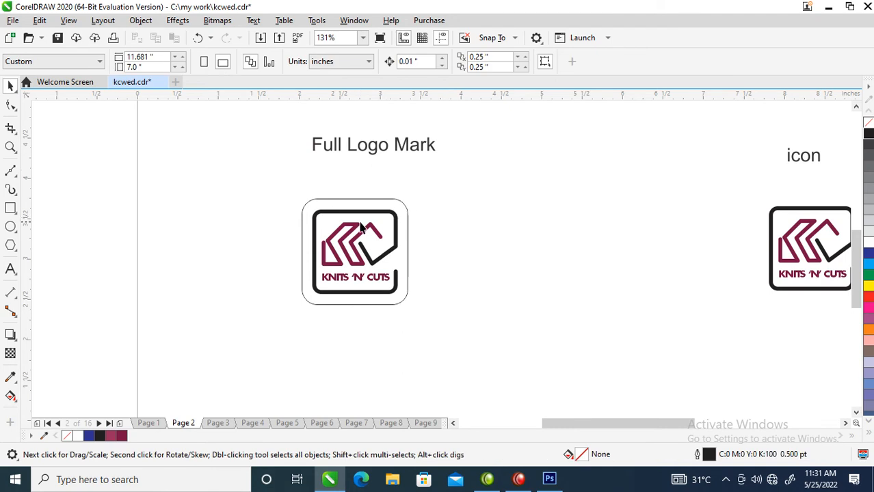
Fill the rounded square with the logo's maroon, without an outline, and recolour the grouped logo white.
left_click(367, 231)
left_click_drag(367, 229, 364, 201)
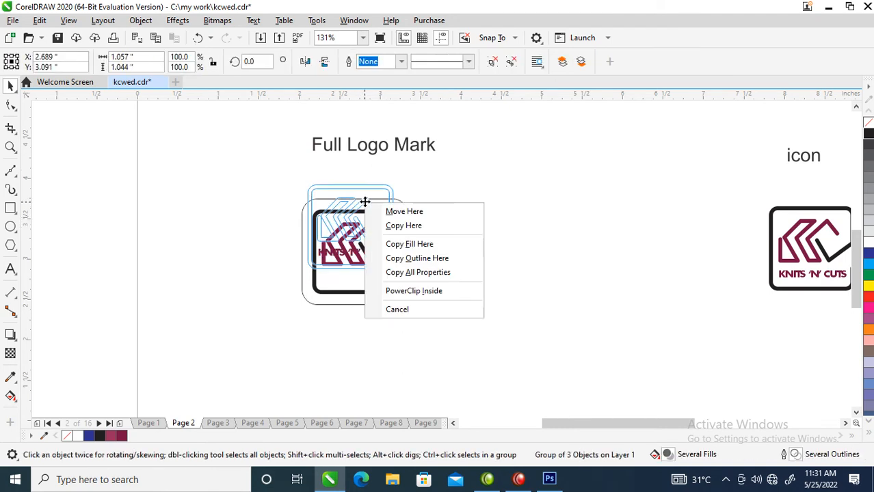
left_click(432, 272)
left_click(869, 242)
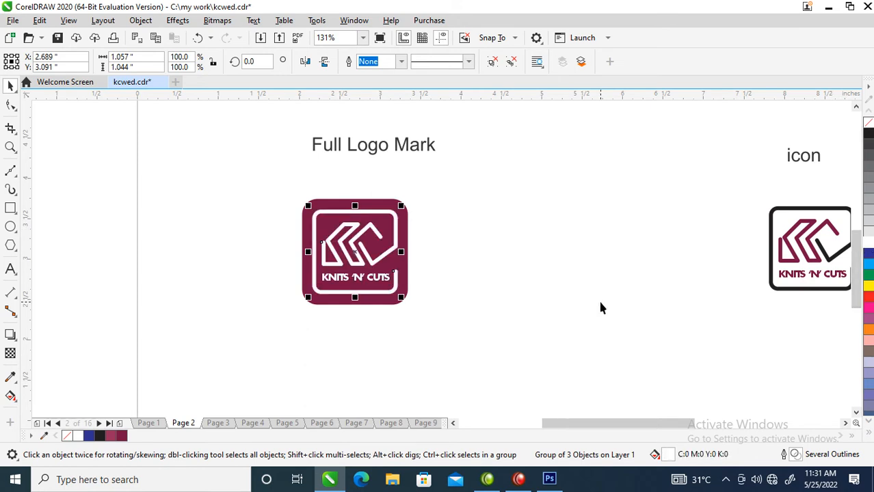
Recolour only the open frame of the logo on the maroon square black, with no outline.
left_click(395, 244, "ctrl")
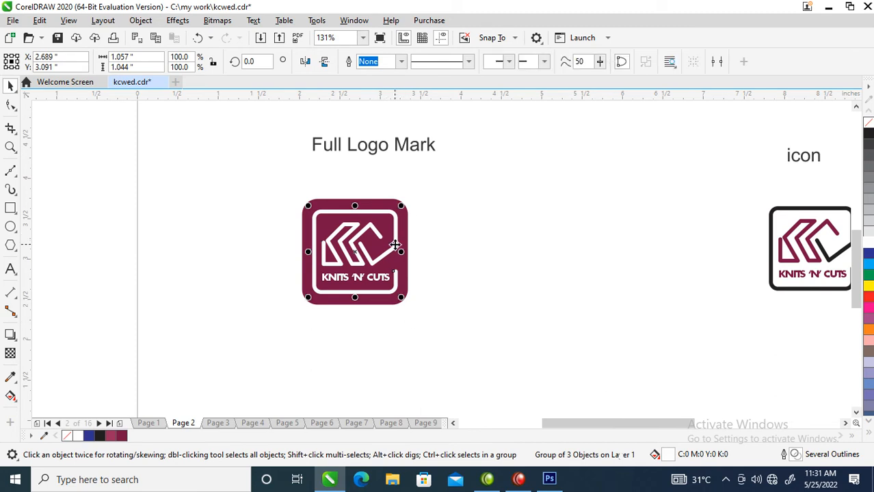
right_click(869, 137)
left_click(869, 137)
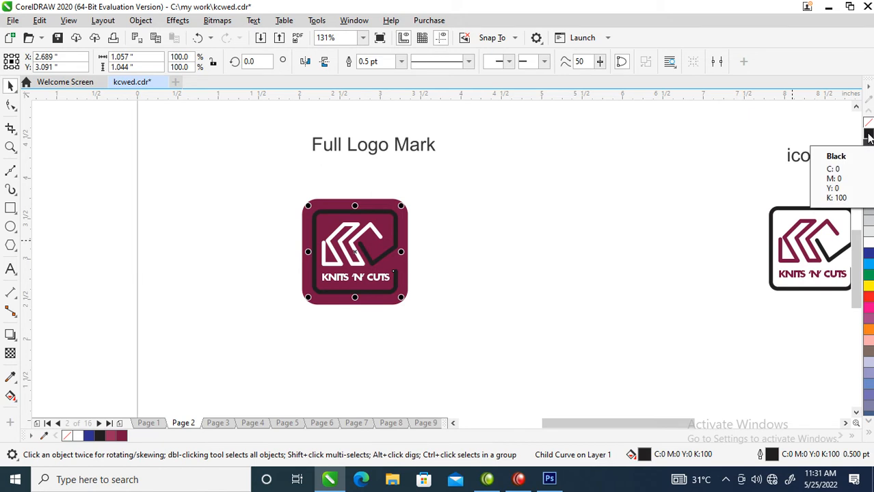
right_click(867, 121)
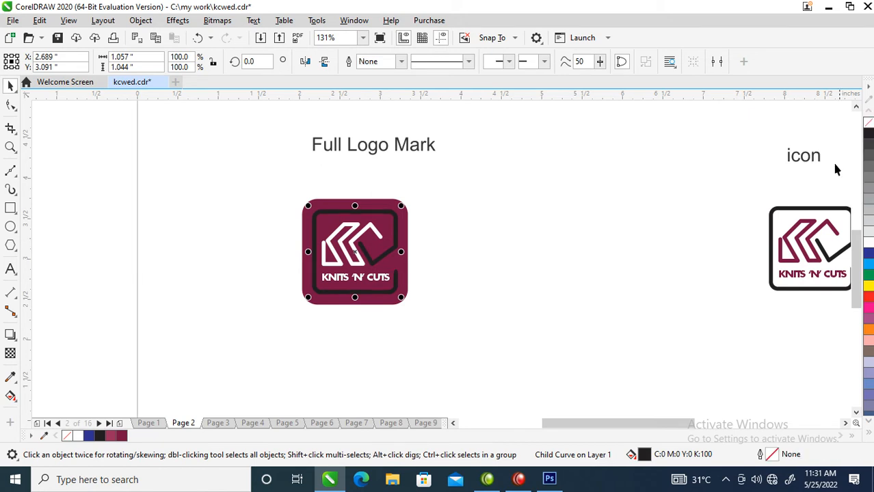
Examine the two logo variants side by side and the swatches on the Colour page.
scroll(544, 241, "down", 5)
key("z")
left_click_drag(408, 144, 684, 336)
left_click_drag(201, 226, 411, 324)
key("z")
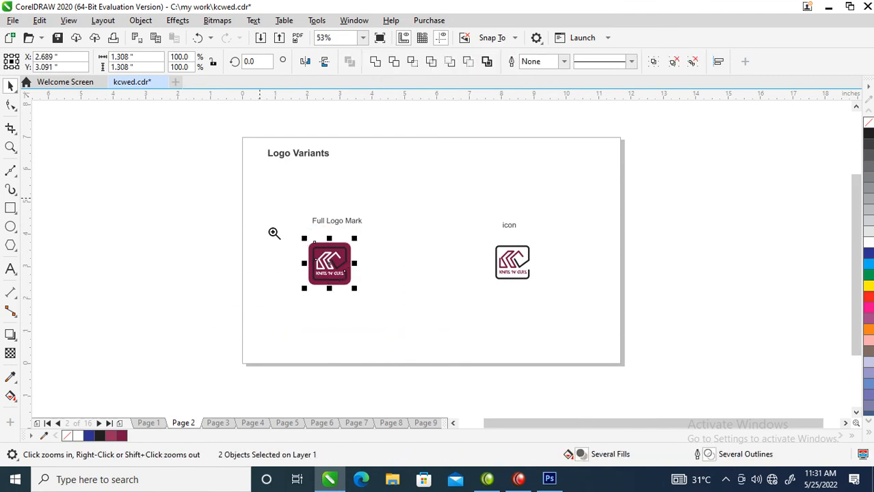
left_click_drag(259, 194, 598, 326)
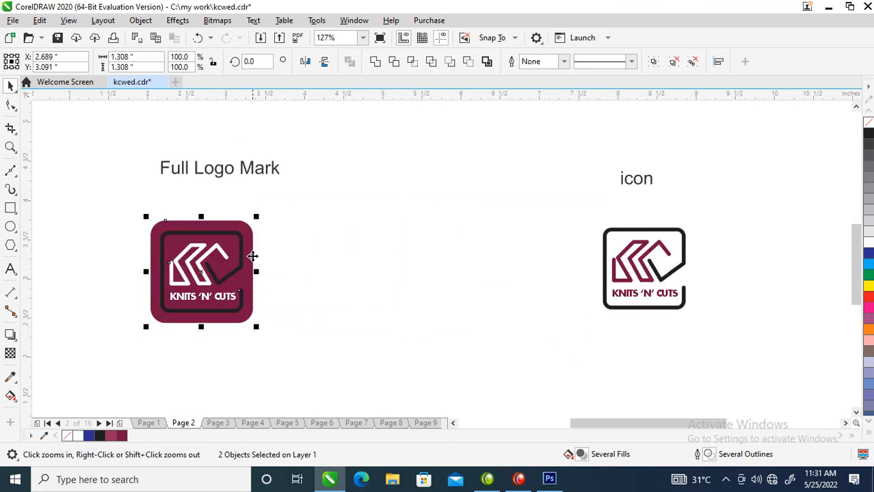
scroll(422, 259, "down", 3)
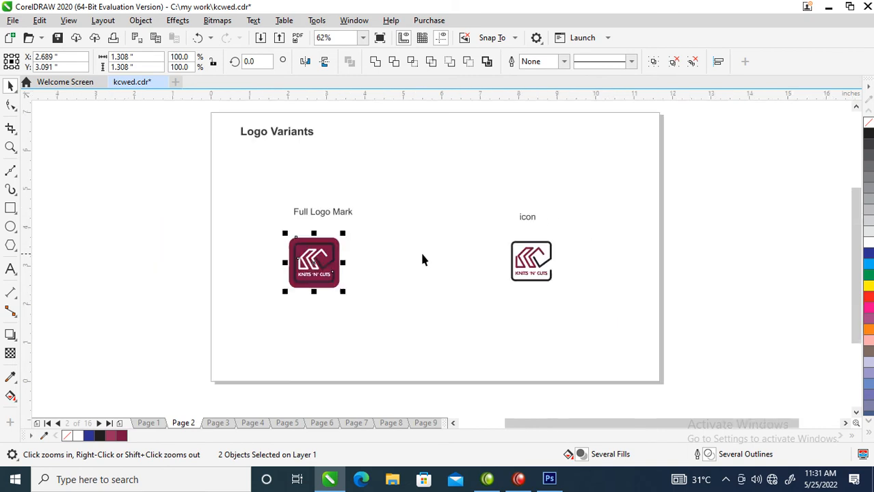
key("Page_Down")
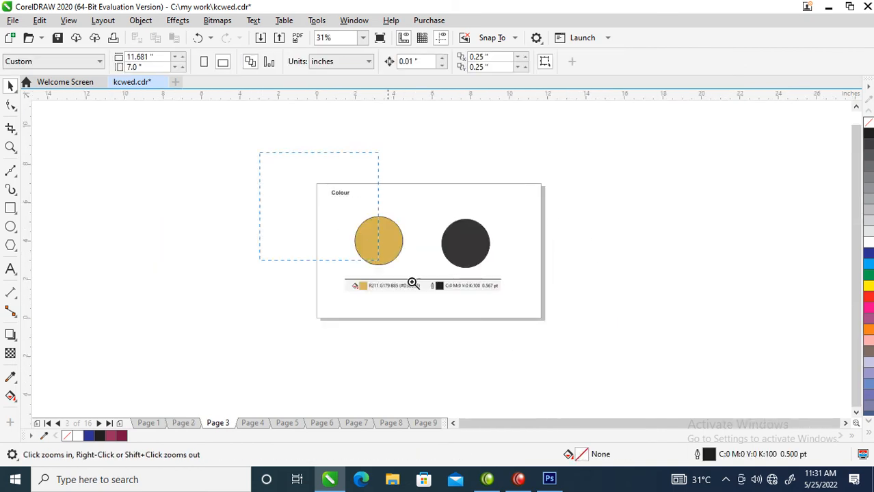
left_click_drag(270, 162, 588, 326)
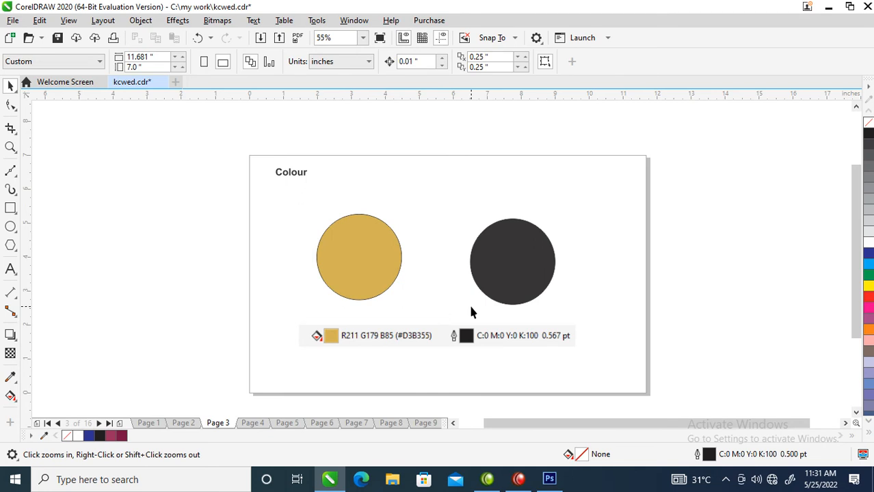
key("Page_Up")
Copy both logo variants from the Logo Variants page onto the Brand + Identity Guidelines cover page.
left_click_drag(164, 250, 524, 351)
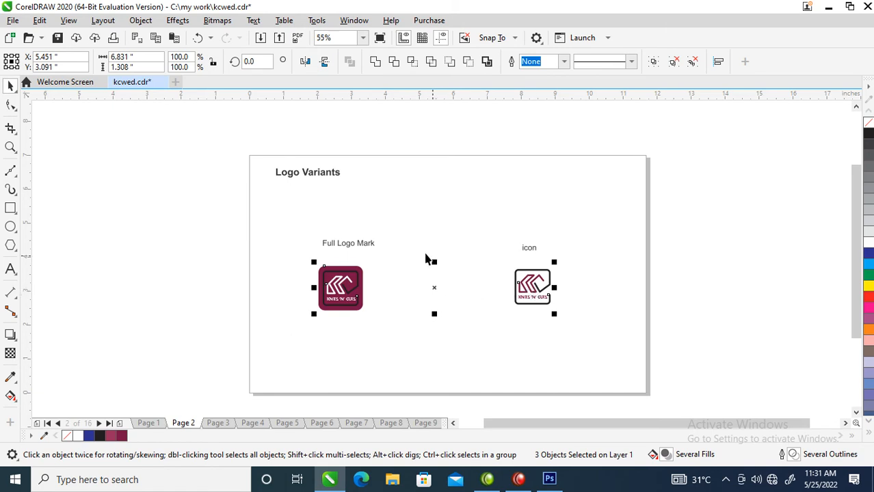
left_click(216, 424)
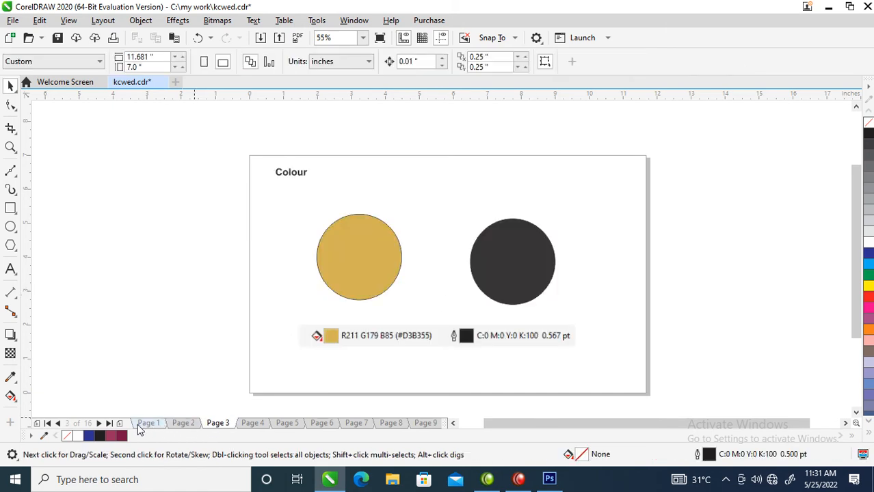
left_click(142, 424)
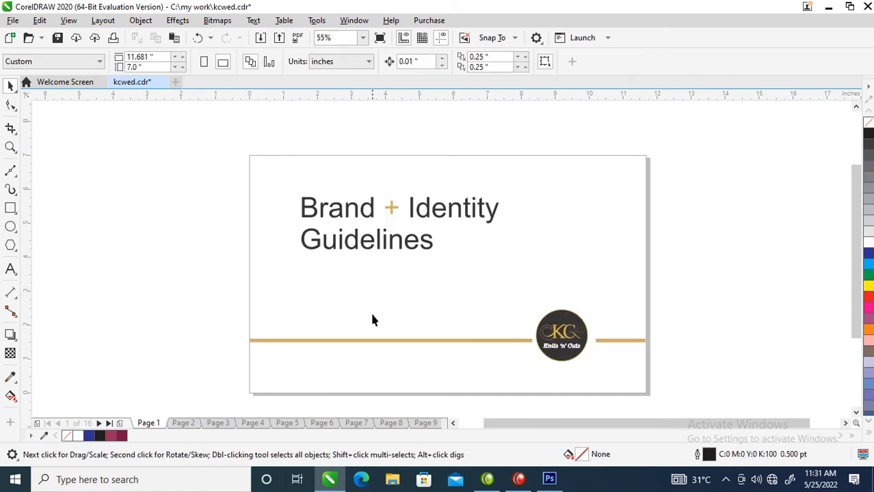
key("ctrl+v")
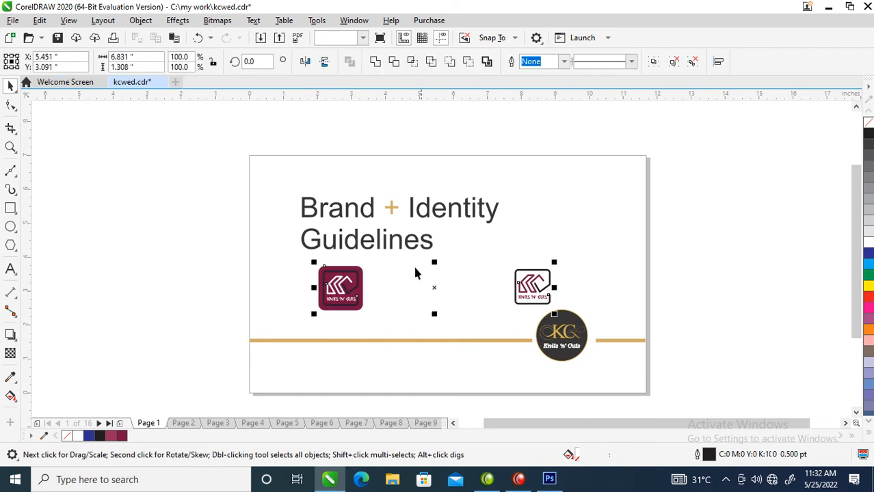
Select all parts of the old round KC logo on the cover page.
key("z")
left_click_drag(266, 222, 623, 390)
key("space")
left_click_drag(723, 271, 581, 380)
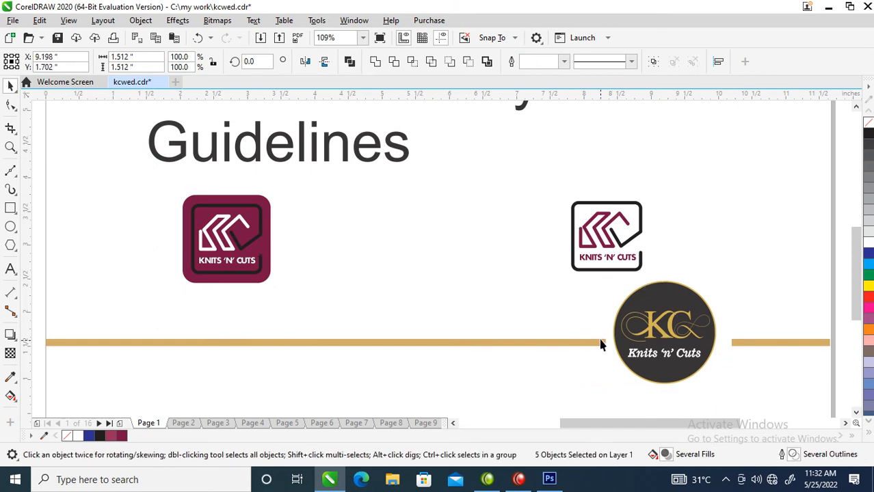
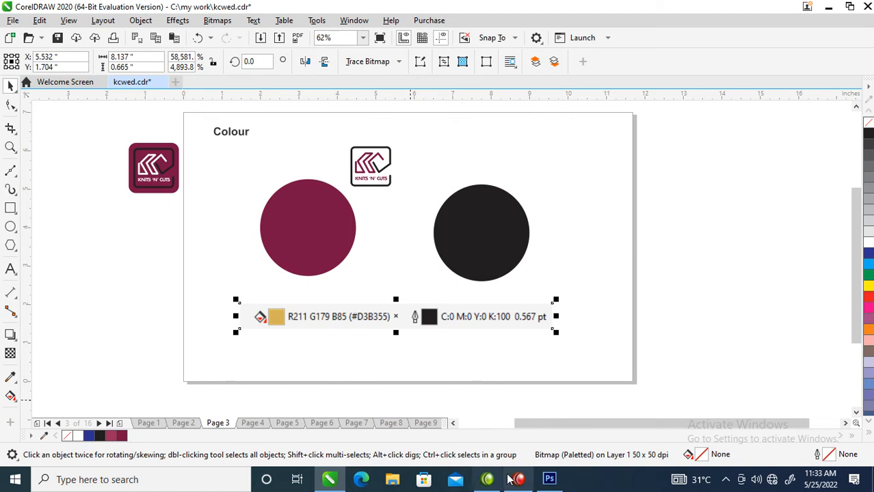
Examine the maroon circle's fill colour values and compare them with the old colour label below it.
mouse_move(555, 486)
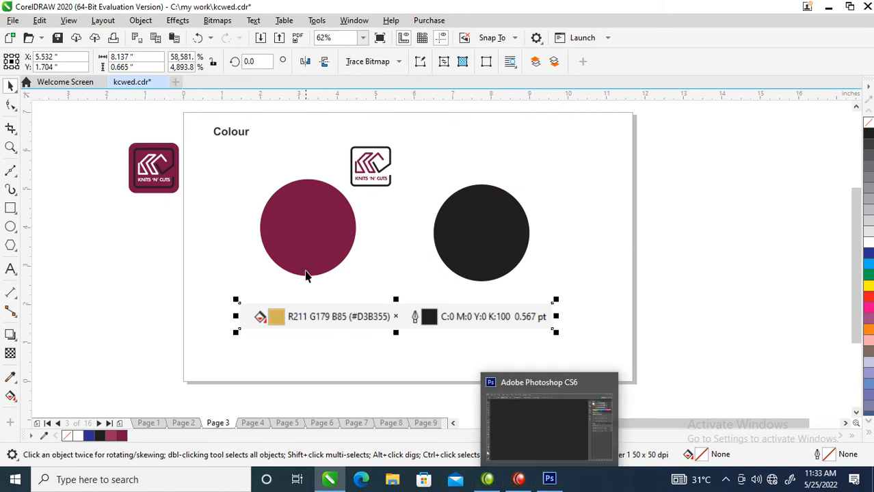
left_click(308, 259)
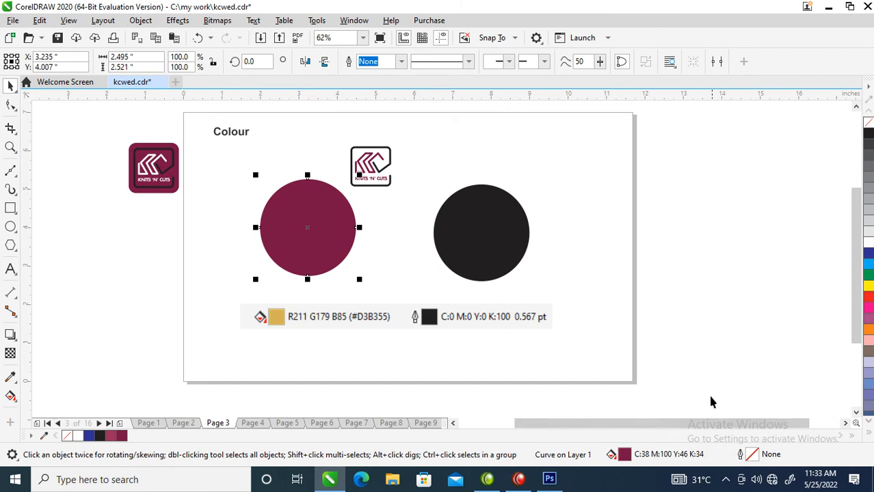
double_click(625, 458)
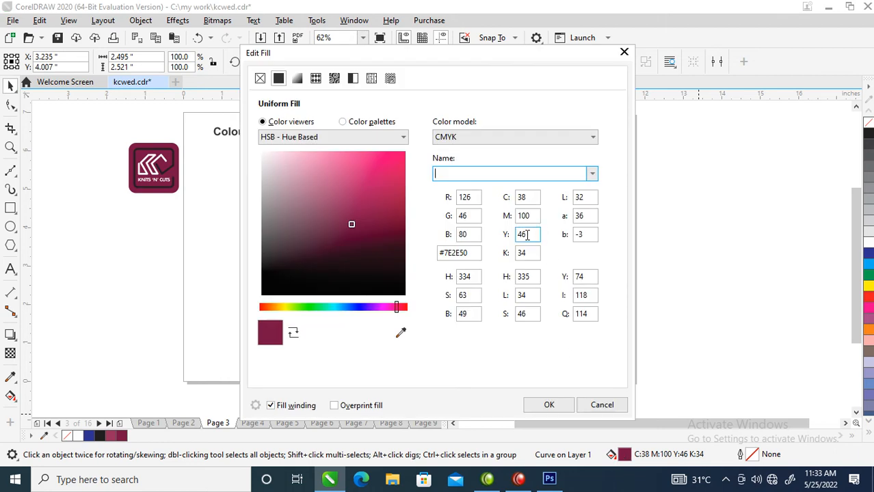
left_click(461, 253)
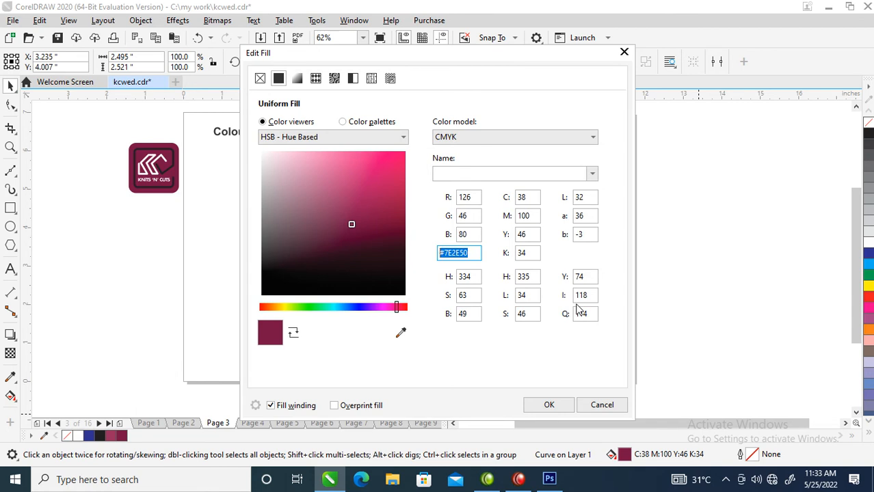
left_click(623, 52)
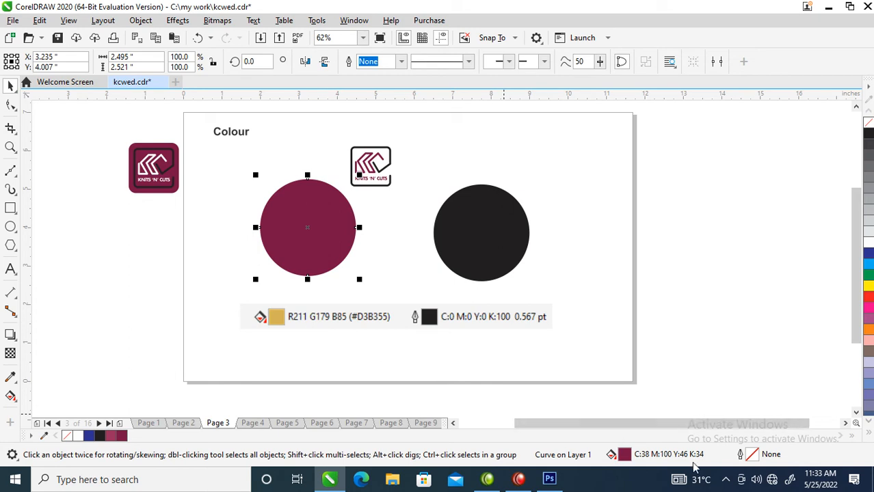
left_click(379, 323)
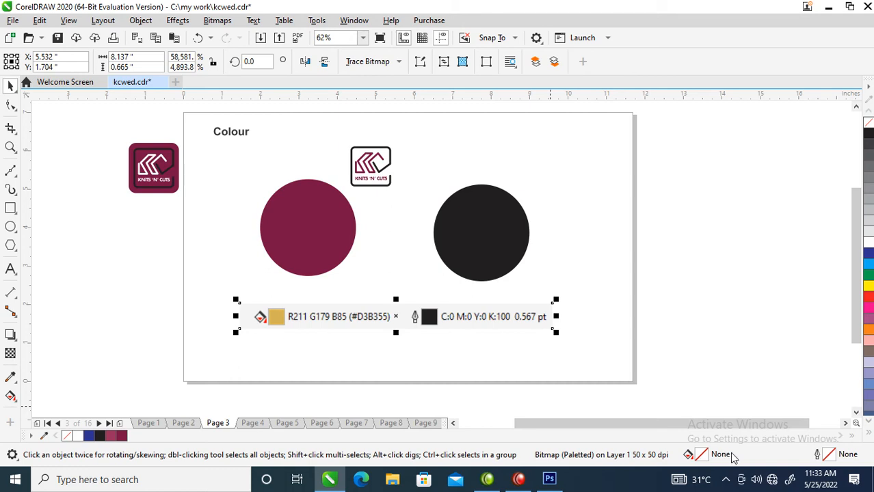
left_click(711, 394)
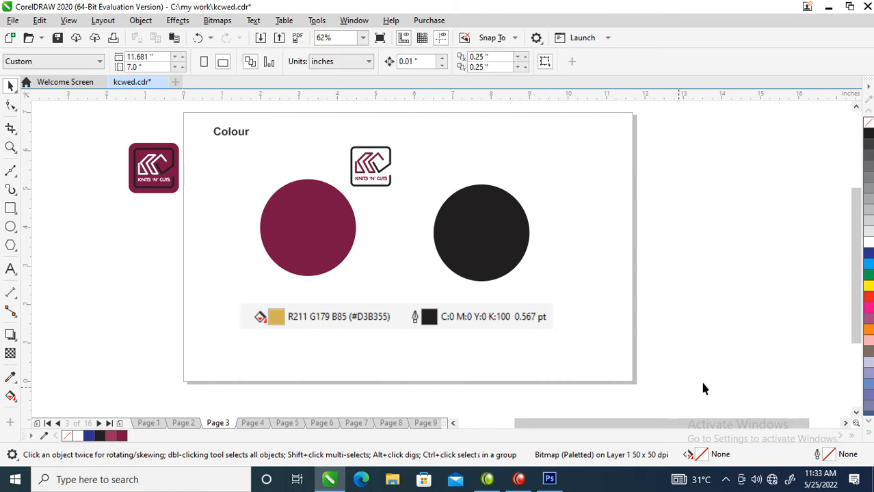
Capture the screen with the maroon circle selected and paste the screenshot onto the Colour page.
left_click(337, 231)
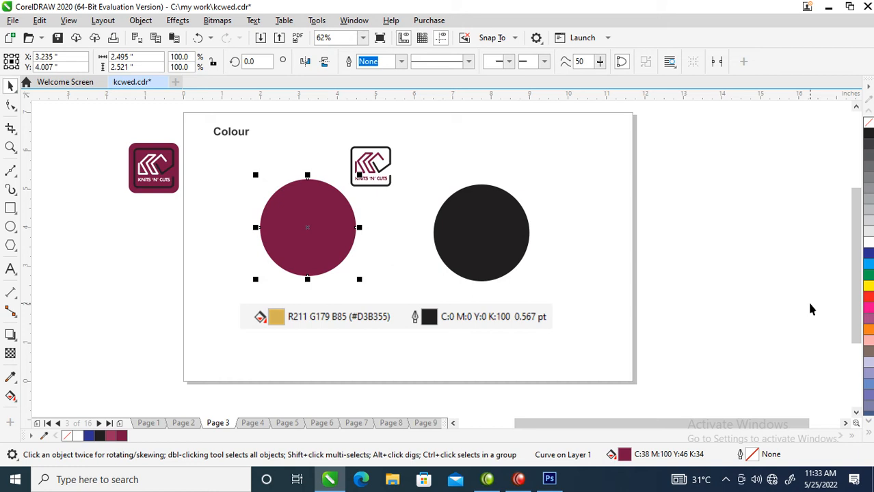
key("ctrl+v")
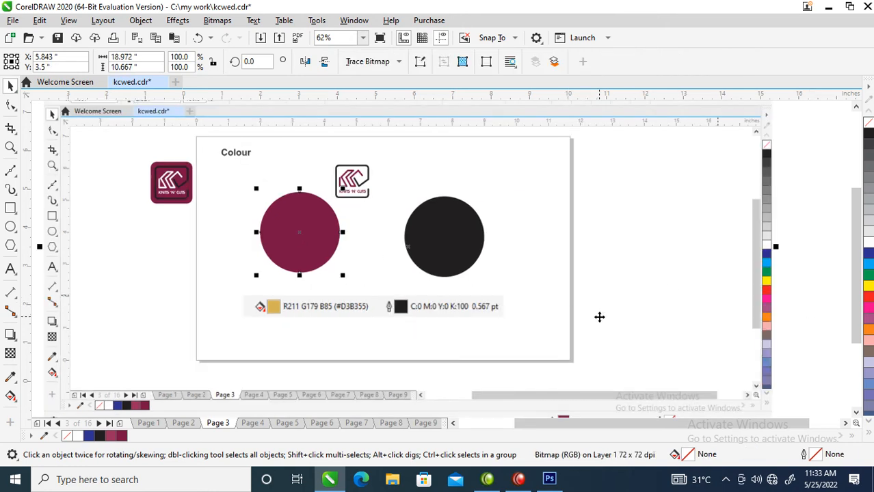
scroll(553, 307, "down", 3)
left_click(456, 309)
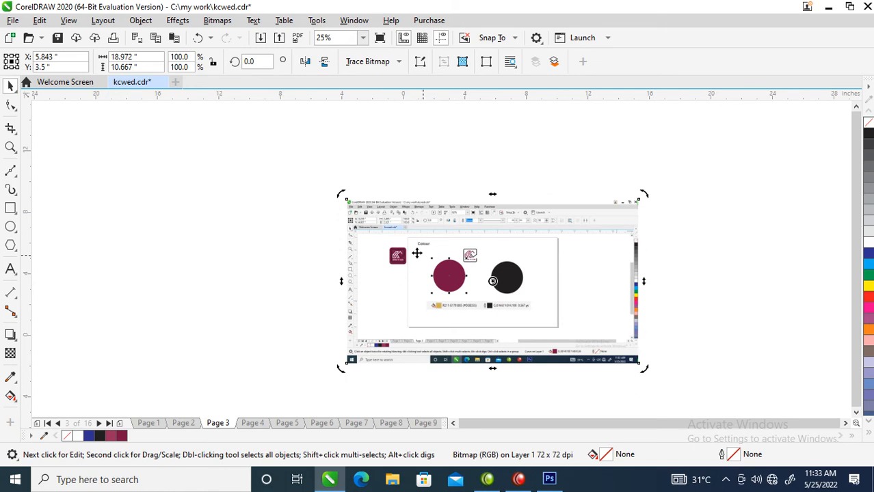
key("z")
left_click_drag(288, 160, 696, 391)
left_click_drag(543, 325, 570, 378)
scroll(549, 340, "down", 5)
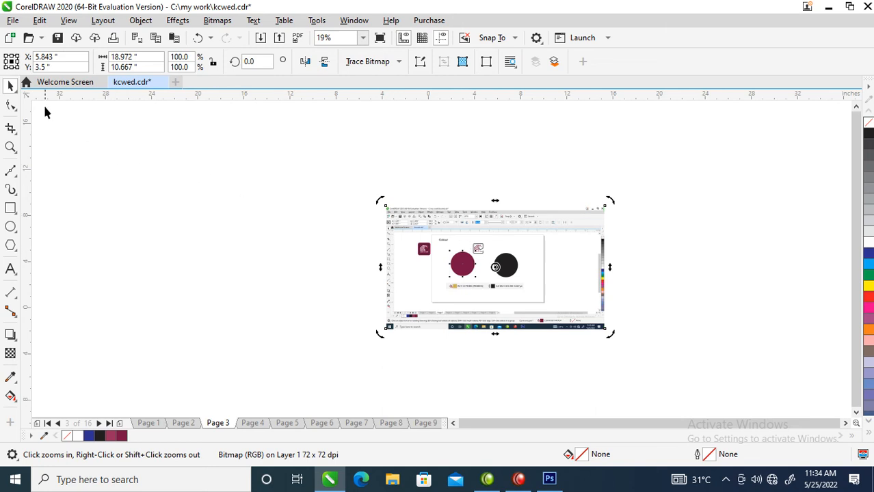
Crop the pasted screenshot with the Shape tool to the maroon fill swatch and its C:38 M:100 Y:46 K:34 values.
left_click(11, 105)
left_click_drag(323, 161, 479, 236)
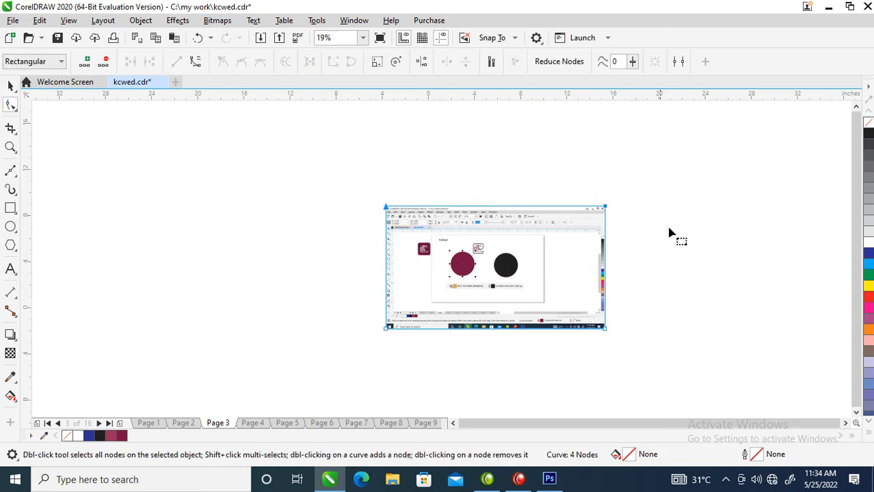
left_click(604, 206, "shift")
left_click_drag(605, 206, 599, 314)
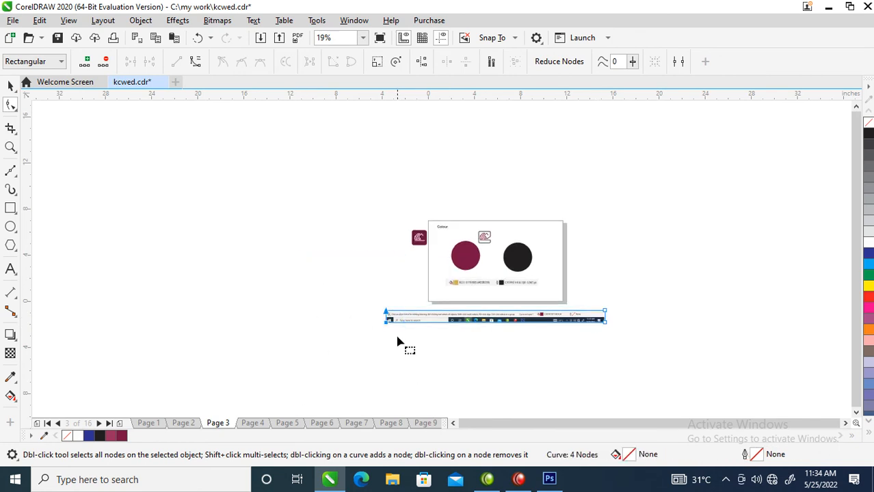
left_click_drag(387, 330, 534, 332)
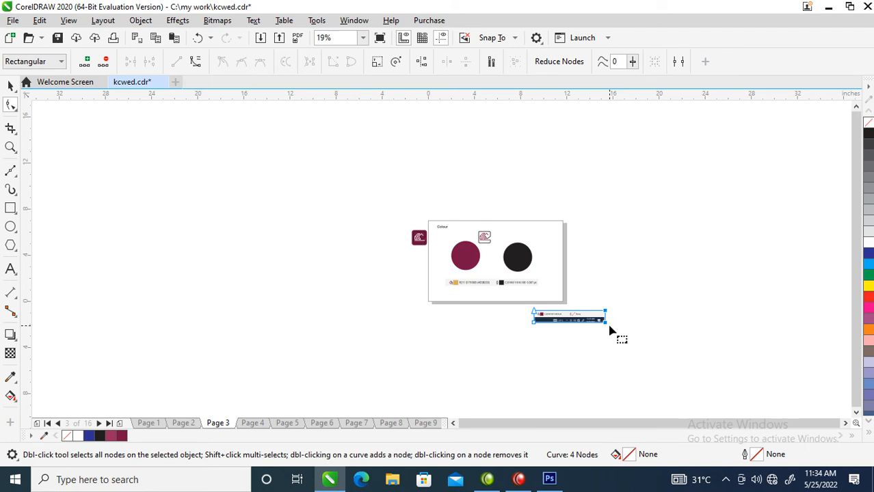
left_click_drag(606, 326, 569, 327)
key("z")
left_click_drag(497, 293, 579, 344)
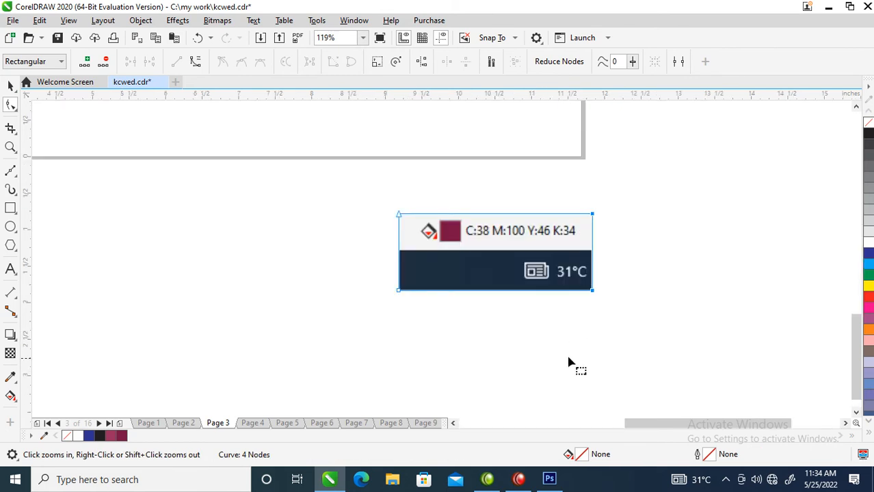
left_click_drag(383, 272, 592, 251)
key("space")
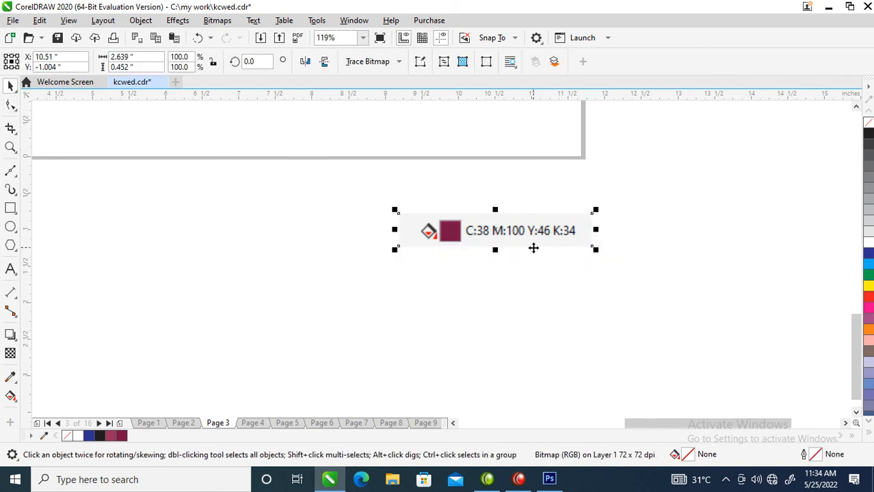
Move the cropped maroon colour label beneath the maroon circle, just above the old label strip.
scroll(533, 247, "down", 5)
left_click_drag(523, 234, 376, 173)
key("z")
left_click_drag(283, 146, 569, 208)
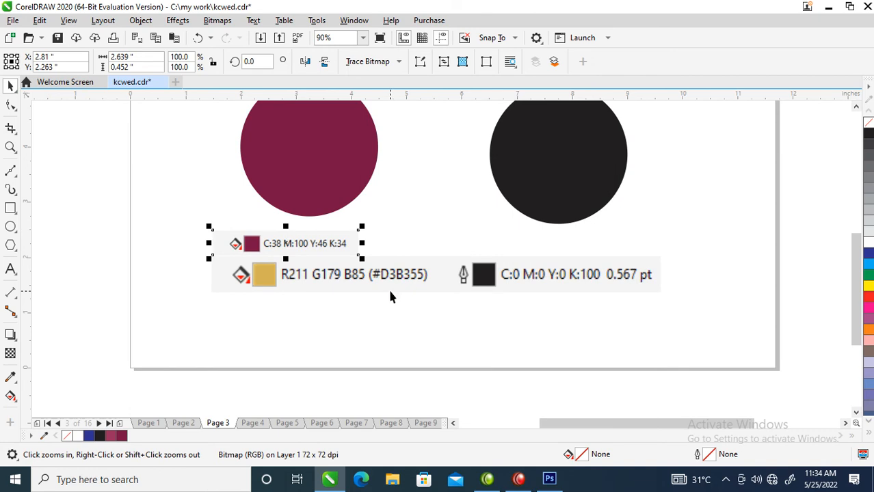
Crop the old label strip with the Shape tool, keeping only the black swatch and its C:0 M:0 Y:0 K:100 value.
key("space")
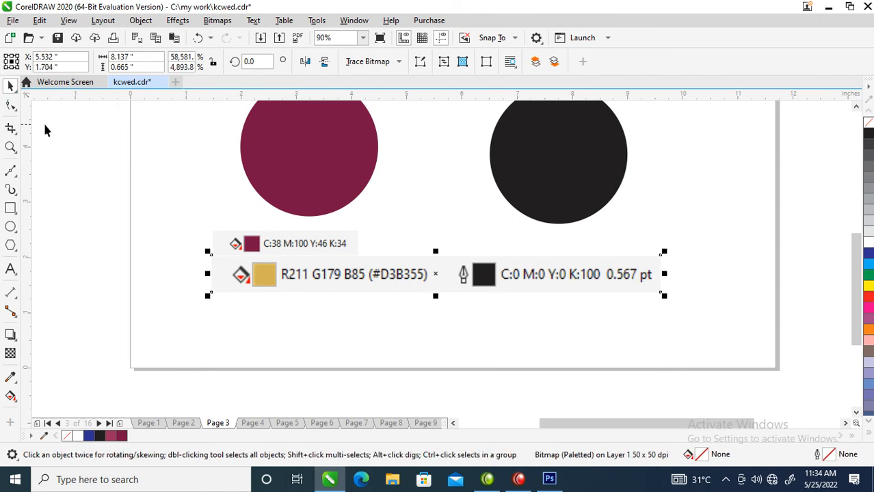
left_click(10, 104)
left_click_drag(184, 219, 234, 333)
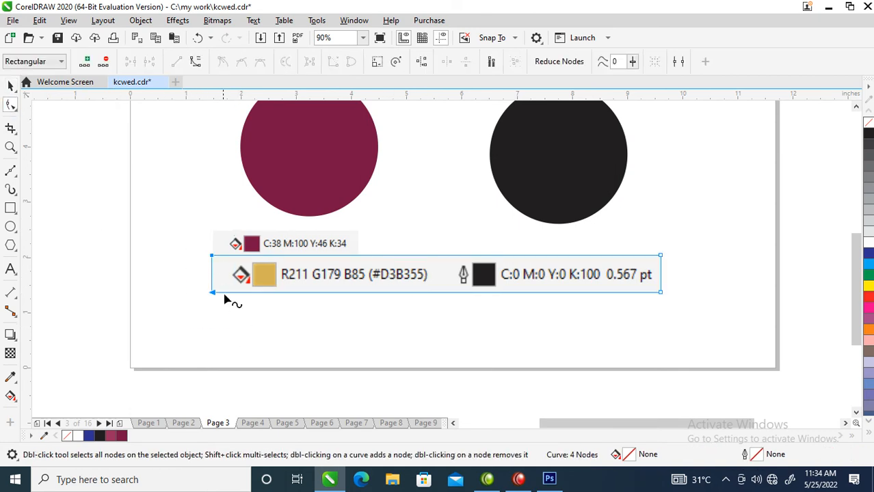
left_click_drag(215, 292, 456, 294)
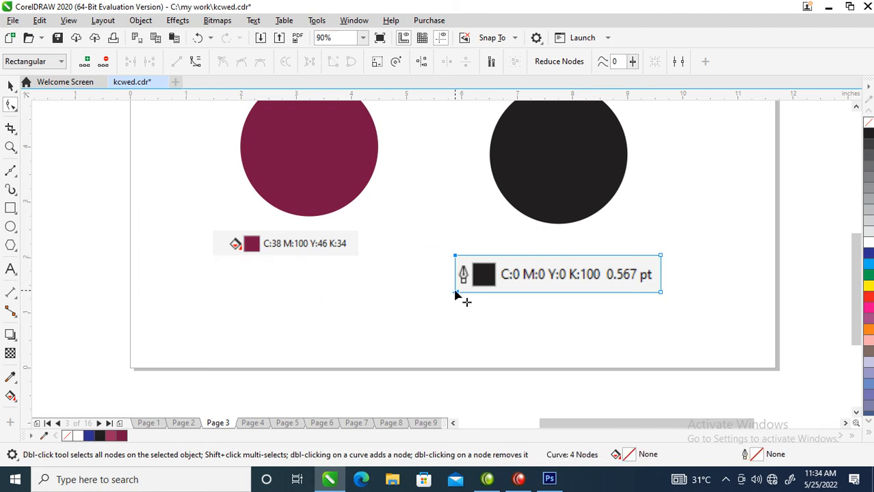
key("space")
Enlarge the maroon colour label to match the black label's height and line it up beside that label.
left_click_drag(315, 250, 403, 275)
left_click_drag(299, 287, 246, 309)
left_click(464, 277, "shift")
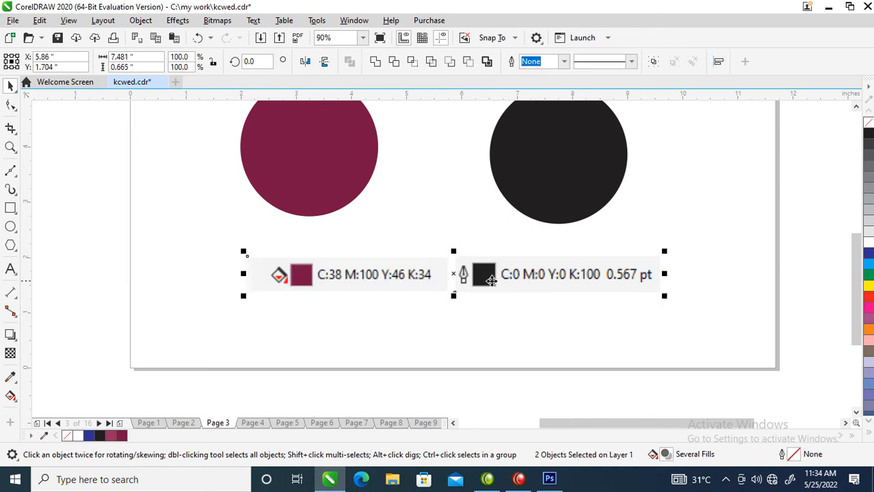
Cut both logo variants from the Colour page, leaving only the two colour circles and their labels.
scroll(474, 273, "down", 2)
key("F2")
left_click_drag(312, 159, 620, 324)
left_click_drag(195, 192, 361, 255)
left_click_drag(173, 190, 441, 231)
left_click(429, 307)
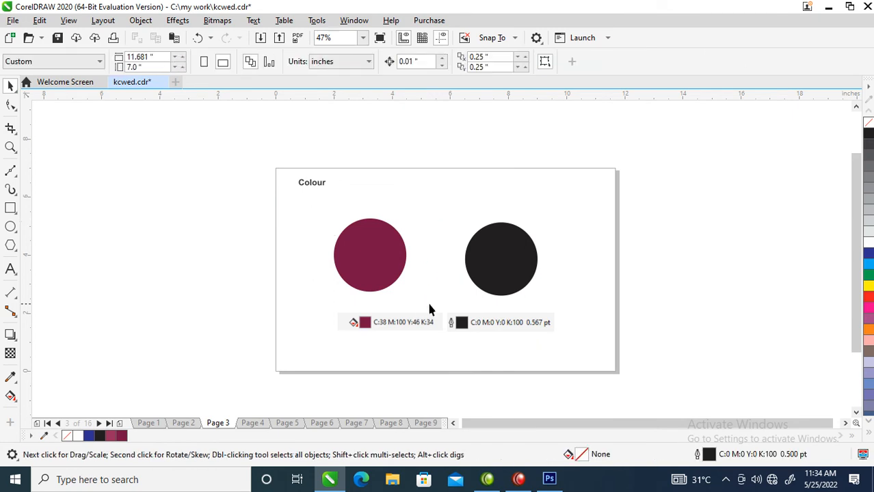
Paste both logo variants onto the Typography page and place them below the "News701 BT" line.
key("Page_Down")
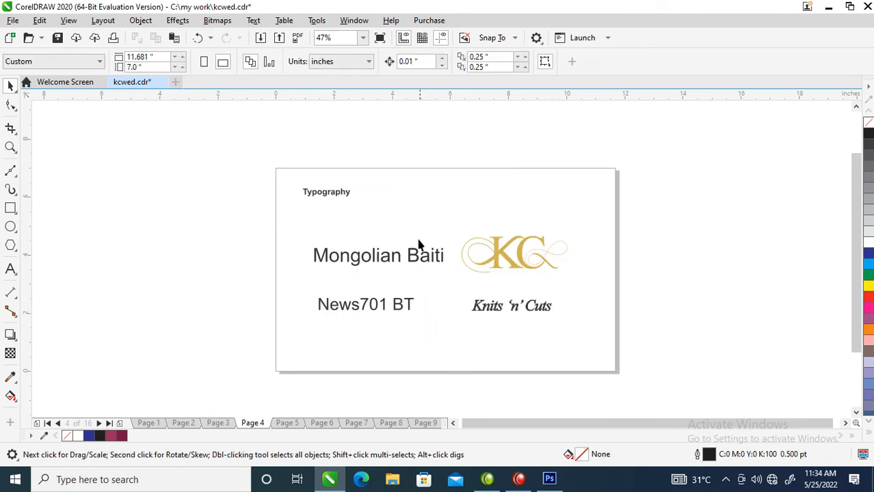
key("ctrl+v")
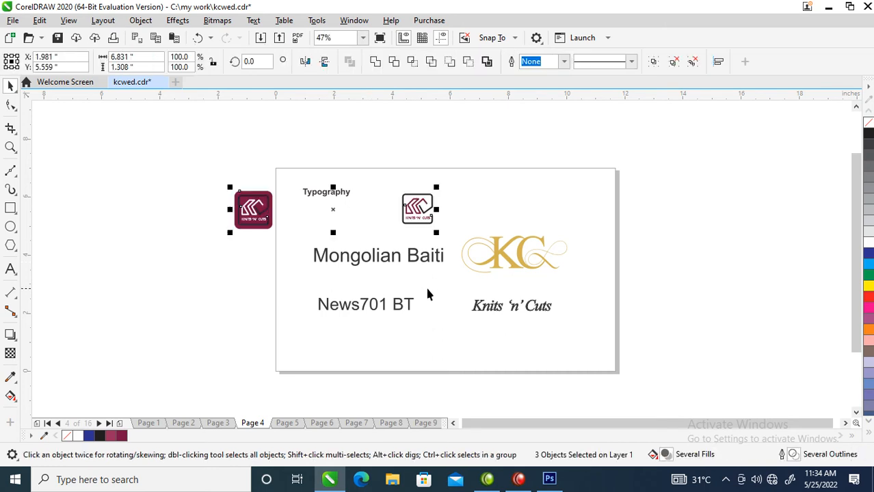
left_click_drag(426, 209, 540, 344)
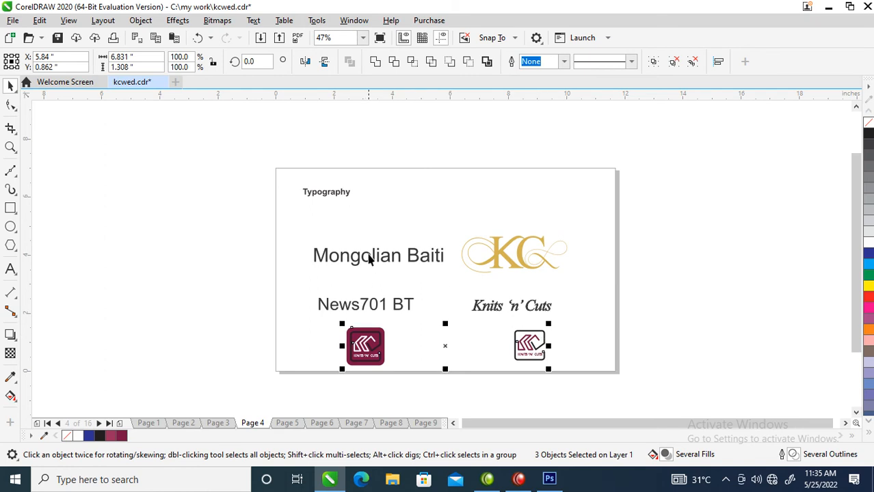
key("z")
left_click_drag(234, 132, 667, 375)
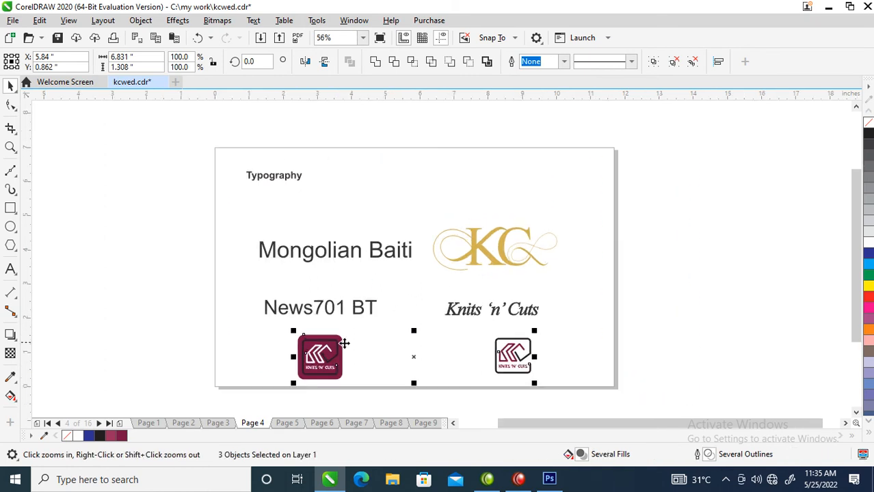
key("space")
Delete the "Mongolian Baiti" text, the gold KC monogram and the italic "Knits 'n' Cuts" text from the Typography page.
left_click(361, 316)
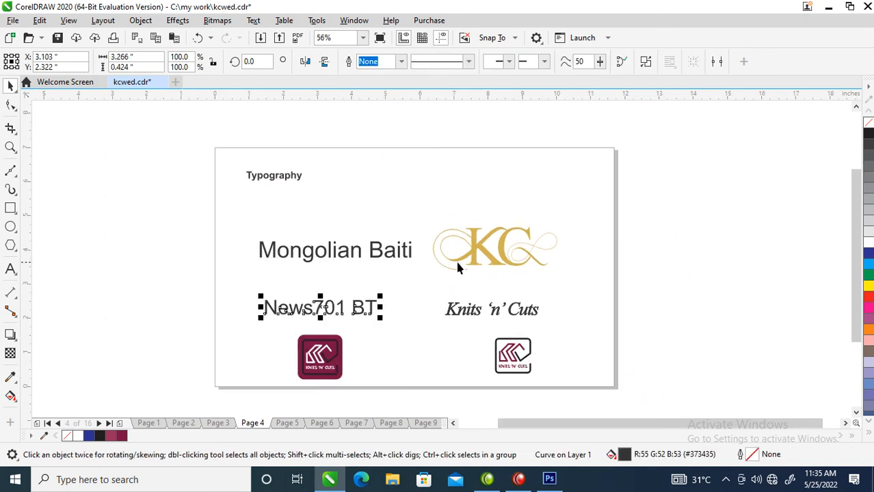
left_click(477, 254)
left_click_drag(796, 175, 243, 277)
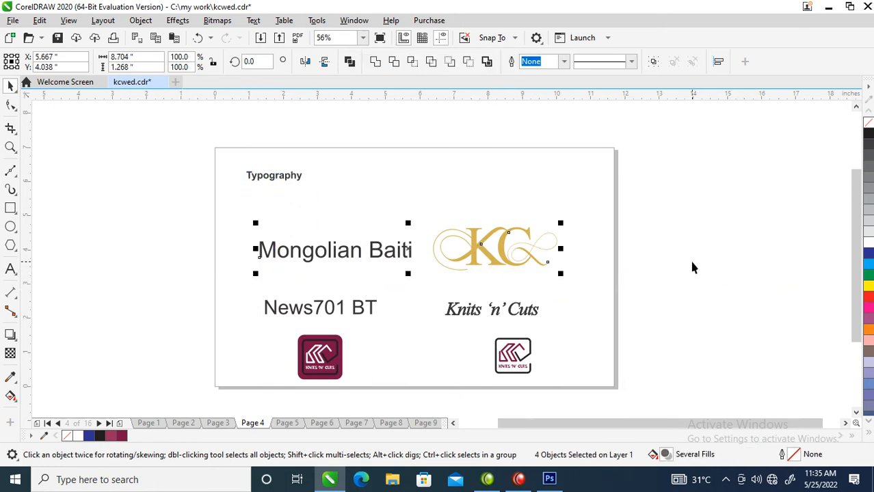
key("Delete")
left_click_drag(670, 317, 446, 373)
left_click_drag(431, 334, 409, 270)
key("Delete")
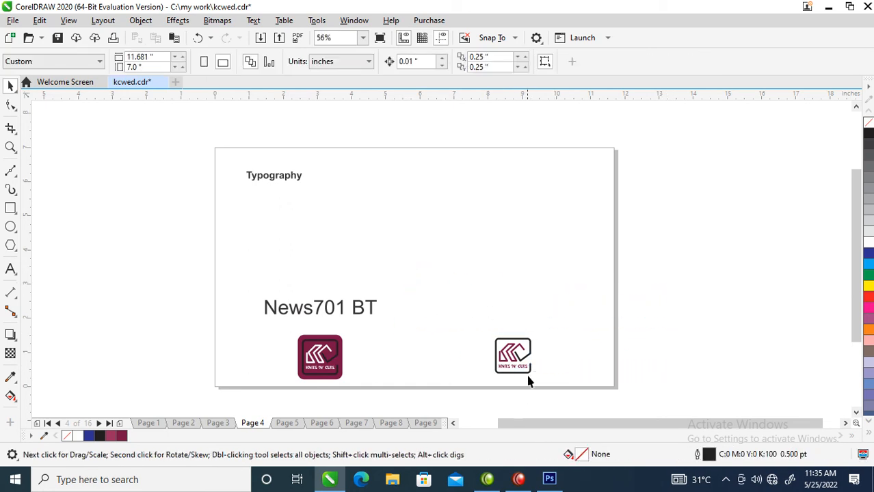
Copy the white logo variant to the old gold monogram's place and enlarge the copy to about 2.29 by 2.26 inches.
left_click_drag(566, 369, 474, 377)
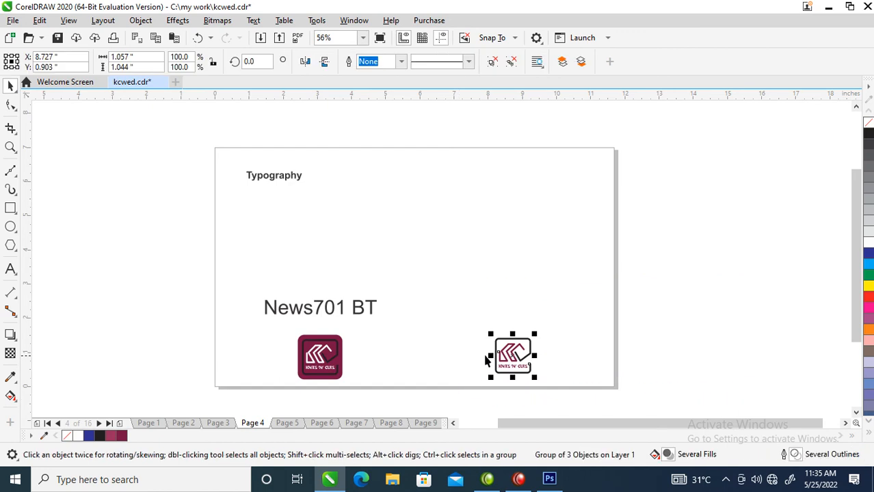
left_click_drag(513, 352, 487, 242)
right_click(487, 242)
left_click(419, 190)
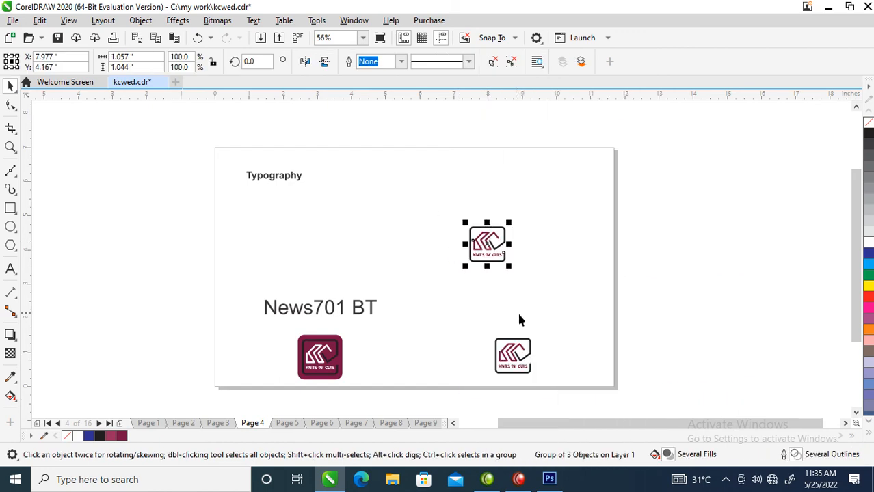
left_click_drag(507, 271, 531, 288)
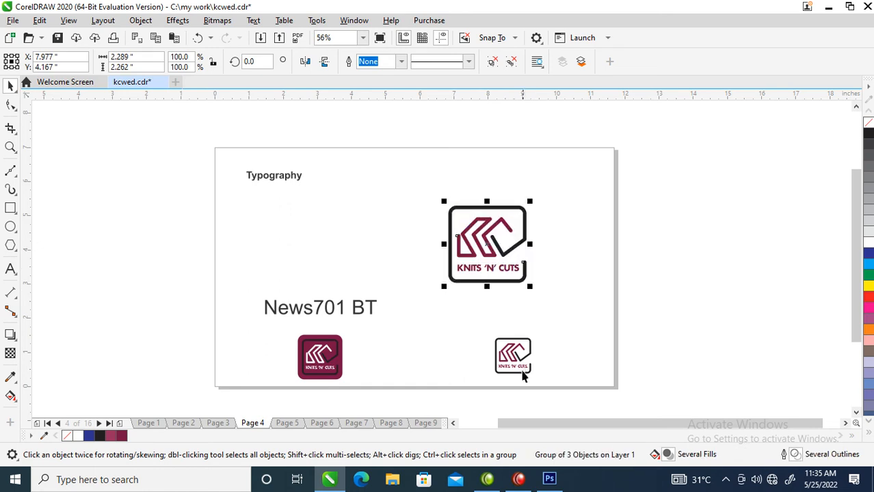
Ungroup the small white logo, move its KNITS 'N' CUTS text above it and enlarge the text to about 2.8 inches wide.
left_click(525, 370)
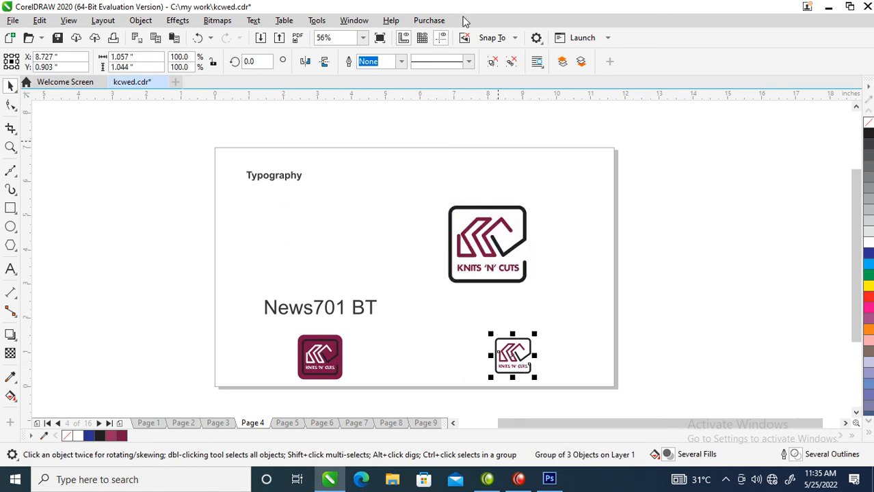
left_click(510, 62)
left_click(533, 366)
left_click_drag(518, 370, 542, 341)
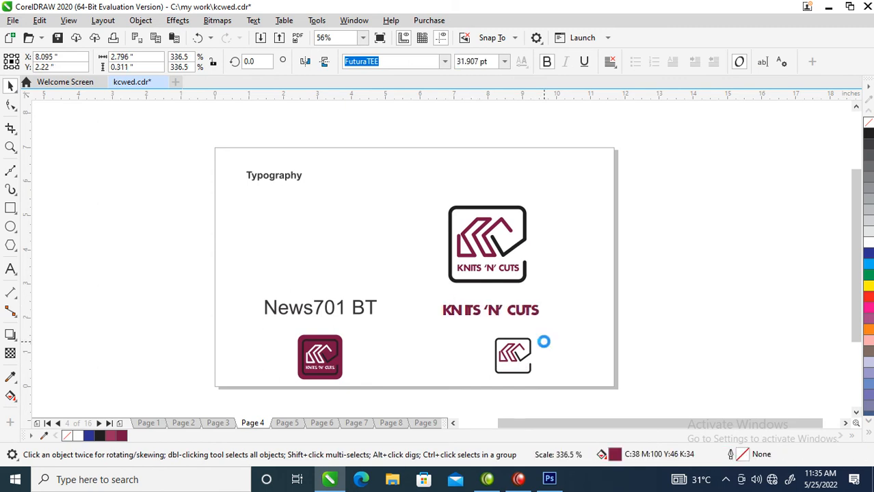
Delete the "News701 BT" text from the Typography page.
left_click(352, 311)
left_click(356, 312)
double_click(356, 313)
key("space")
left_click(363, 322)
key("Delete")
Copy the KNITS 'N' CUTS text to the left half of the Typography page and change the copy to read "Futura TEE".
left_click_drag(477, 313, 289, 302)
double_click(344, 313)
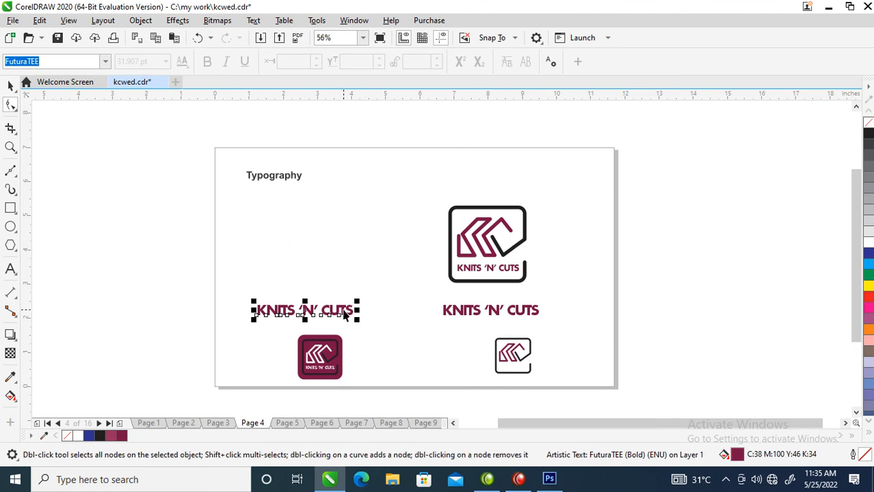
key("space")
key("F8")
left_click(344, 311)
key("ctrl+a")
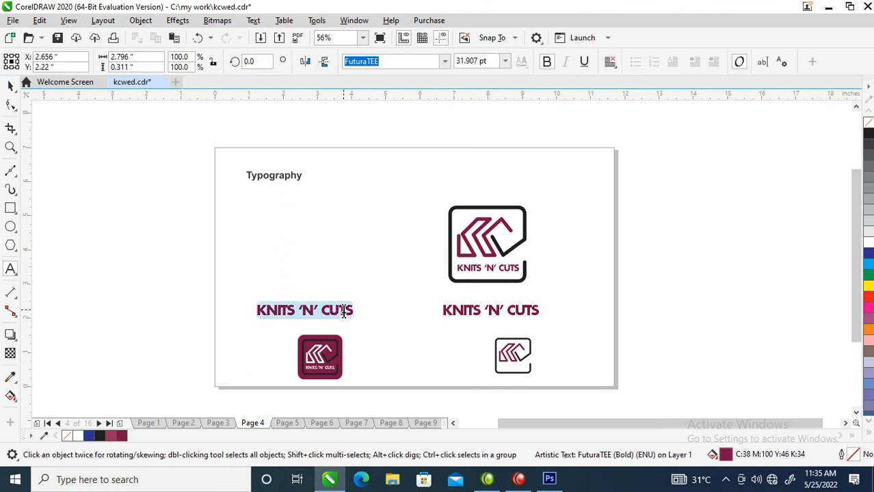
type("Futura TEE")
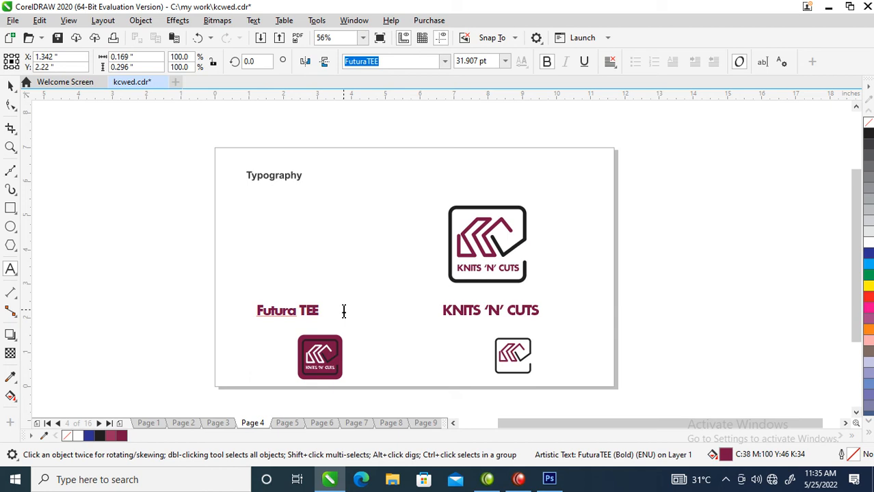
key("ctrl+space")
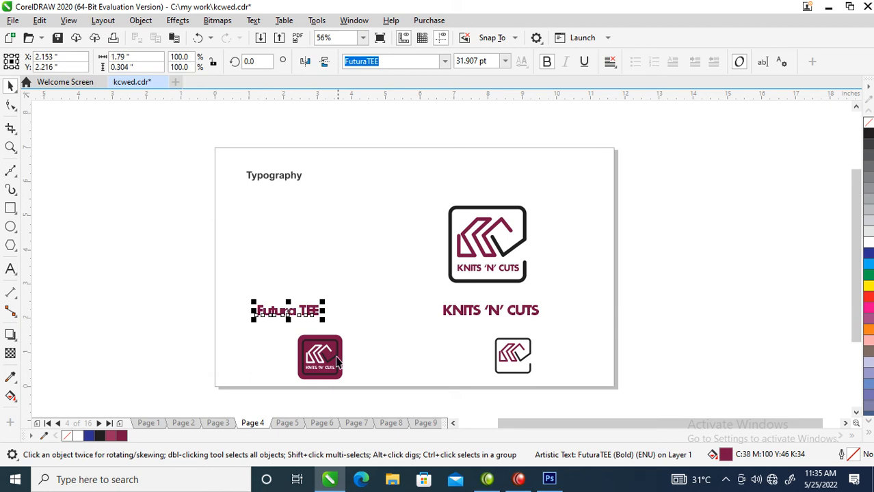
Delete the small maroon and white logos from the bottom of the Typography page.
left_click_drag(253, 397, 600, 320)
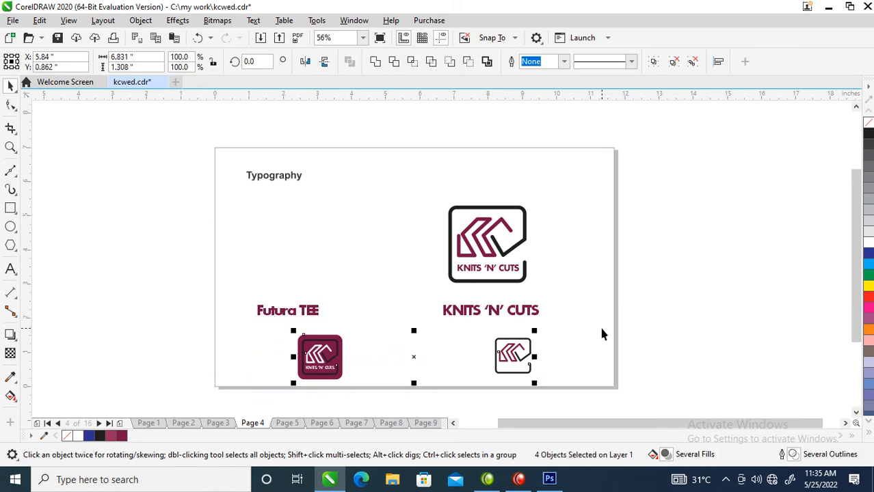
key("Delete")
Shift the "Futura TEE" text slightly right, fill it black and widen its letter spacing.
left_click_drag(312, 317, 352, 313)
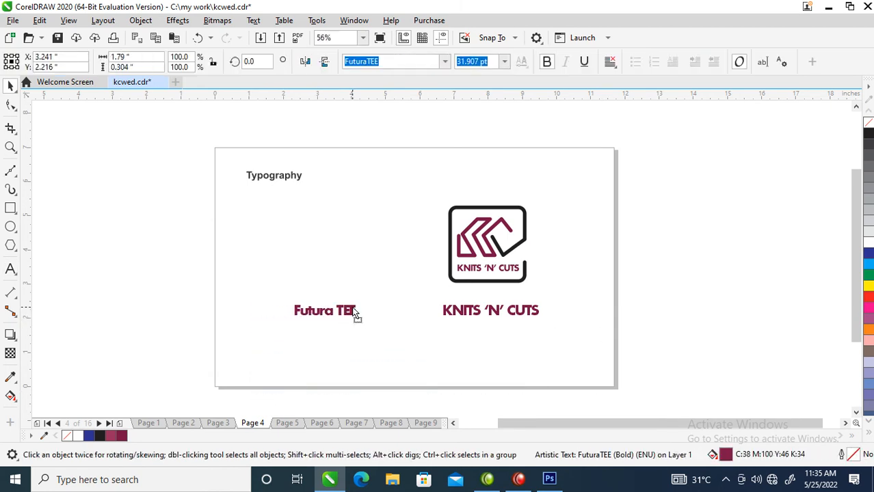
left_click(868, 134)
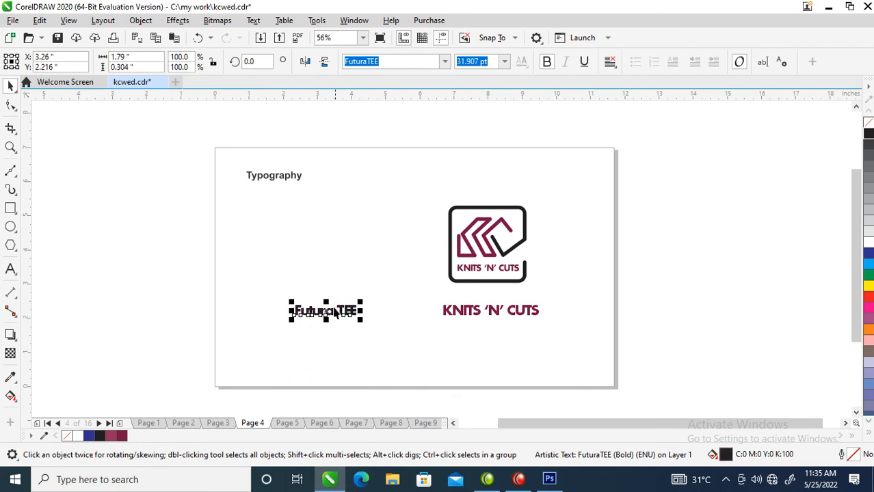
left_click(10, 105)
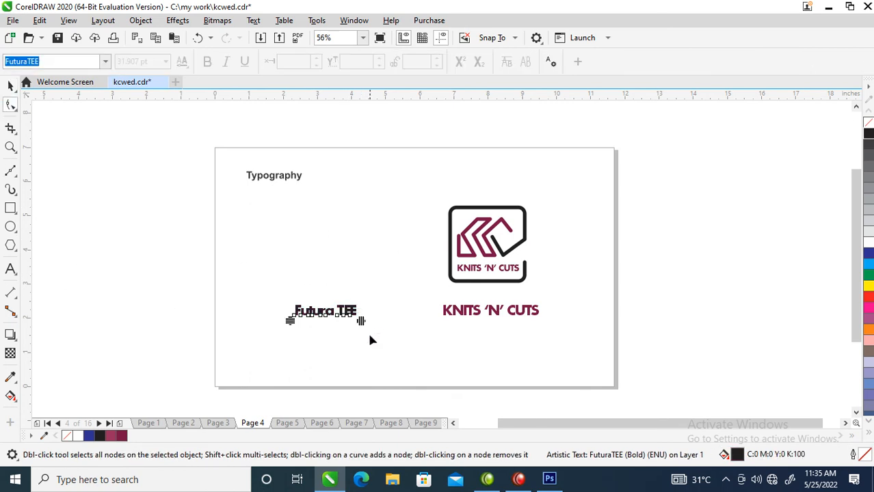
mouse_move(361, 319)
left_mouse_down()
mouse_move(391, 319)
mouse_move(366, 320)
left_mouse_up()
key("space")
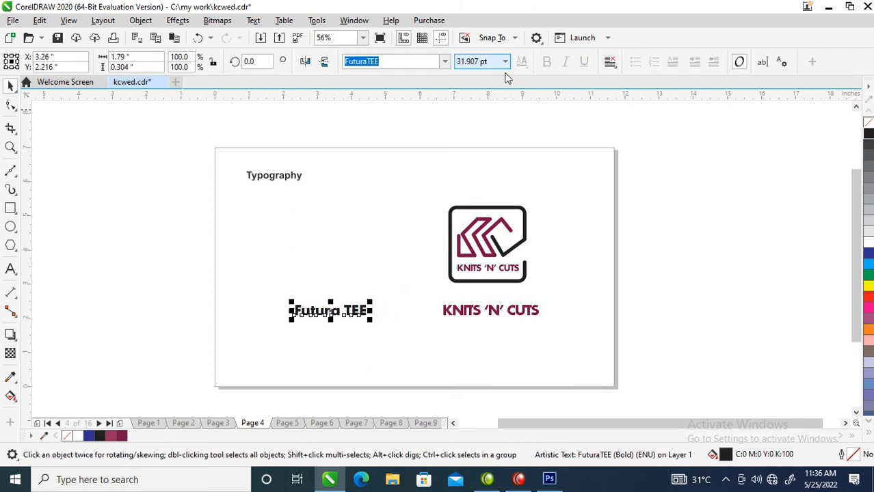
Remove the bold style from the "Futura TEE" text and move it left to about X 2.07 inches.
left_click(324, 350)
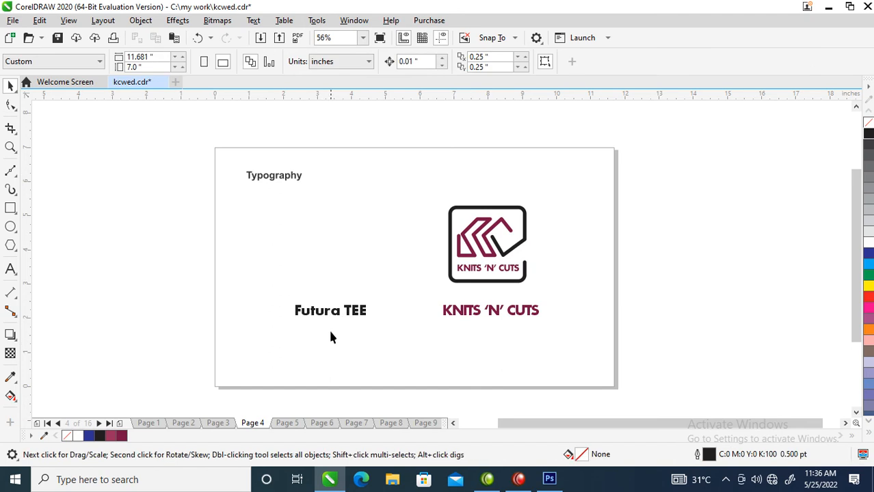
left_click(349, 309)
left_click(547, 62)
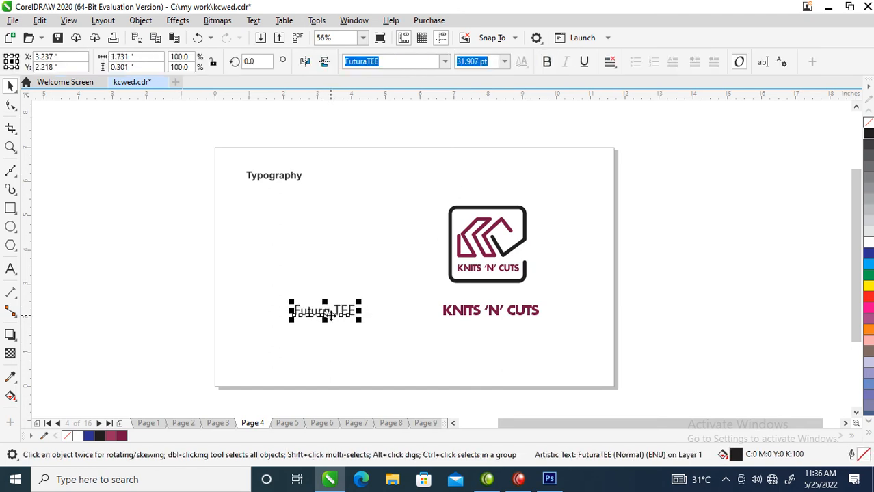
left_click_drag(347, 316, 307, 315)
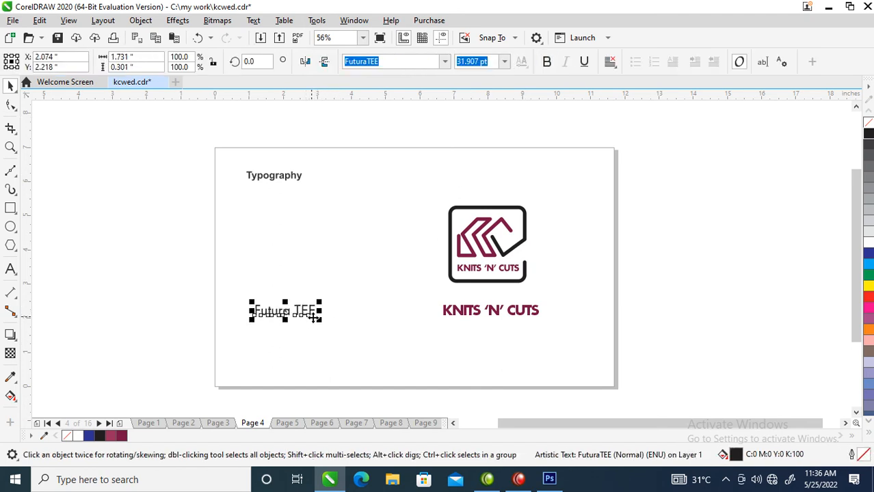
left_click(770, 253)
Paste the two small logo variants onto the Colour Usage page and delete the old KC logo with its white circle from the gold panel.
key("Page_Down")
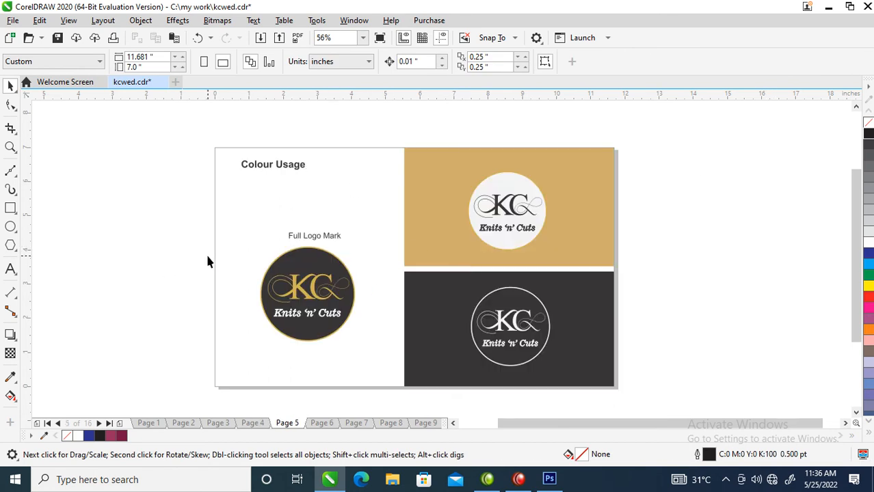
key("ctrl+v")
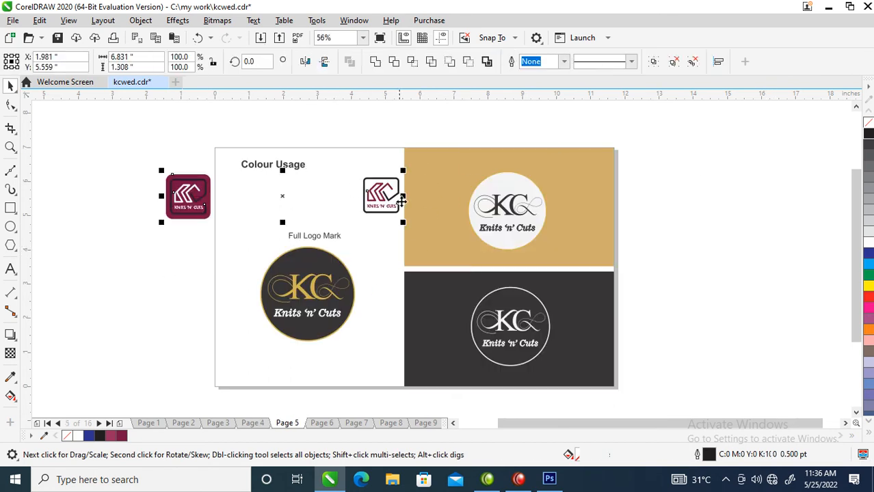
left_click_drag(706, 154, 443, 251)
key("Delete")
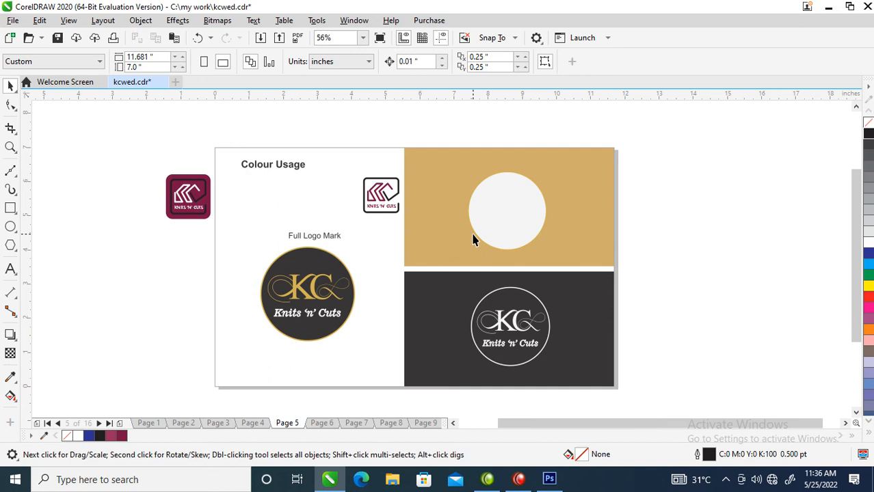
left_click(510, 186)
key("Delete")
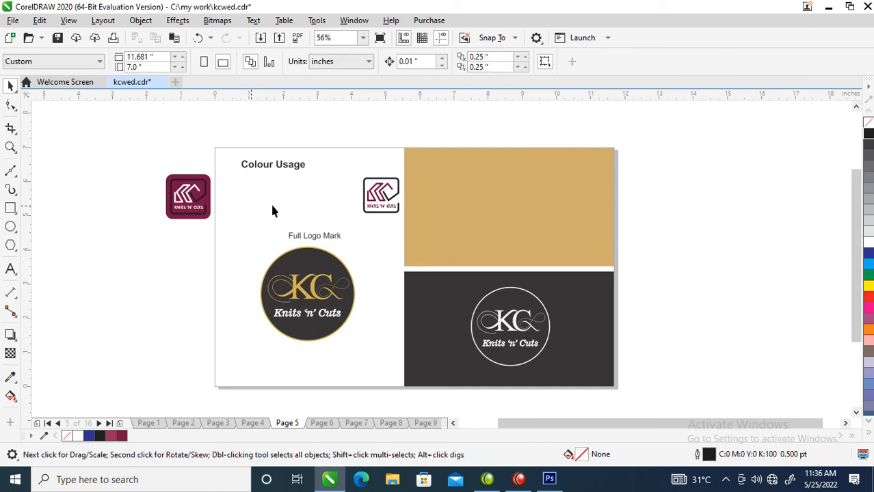
Fill the gold panel with the logo's maroon and place a copy of the small maroon logo in the middle of the panel.
left_click_drag(208, 178, 480, 171)
left_click(545, 244)
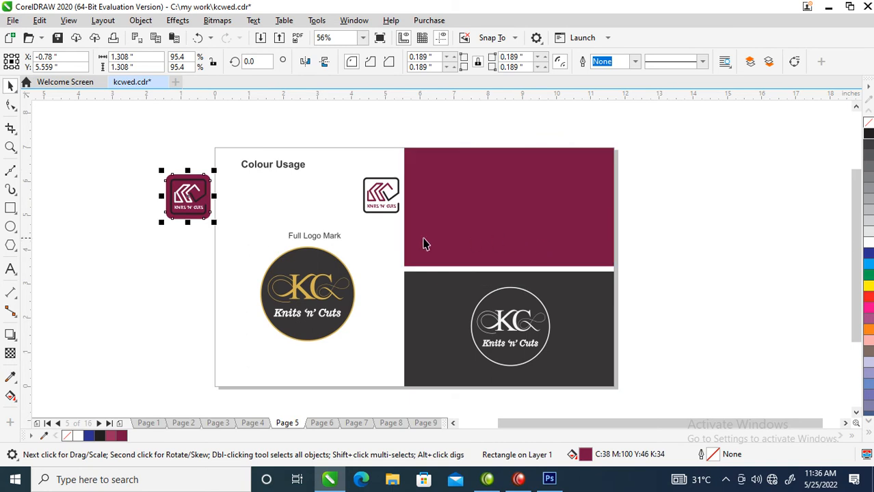
left_click_drag(137, 159, 150, 182)
left_click_drag(214, 217, 522, 208)
right_click(522, 208)
key("Escape")
left_click(517, 124)
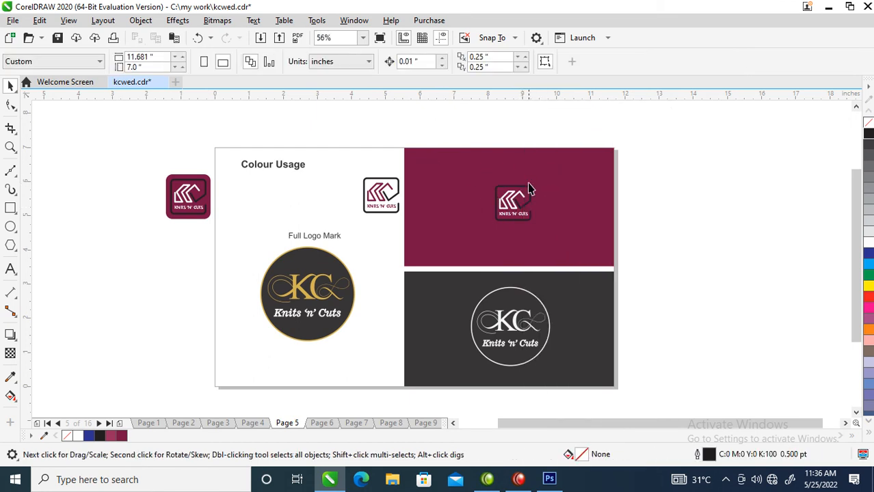
Fill the copied logo's rounded background white and recolour its KC mark in the panel's maroon.
left_click(529, 183)
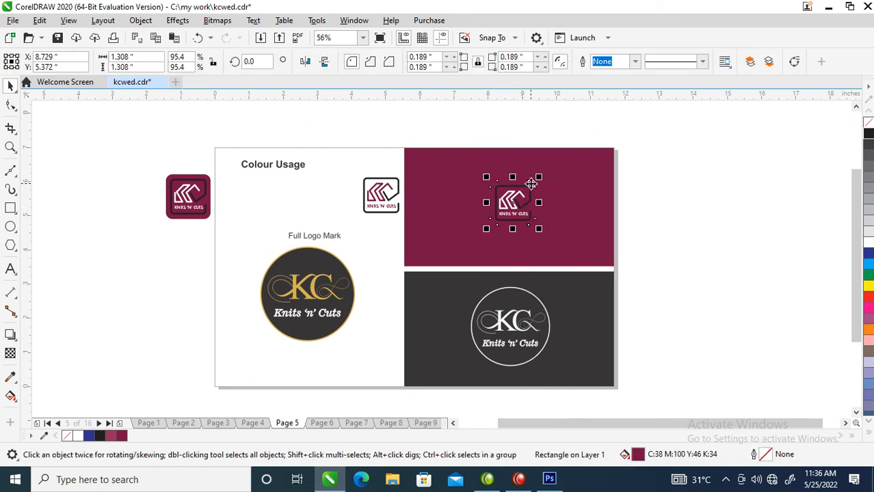
left_click(869, 245)
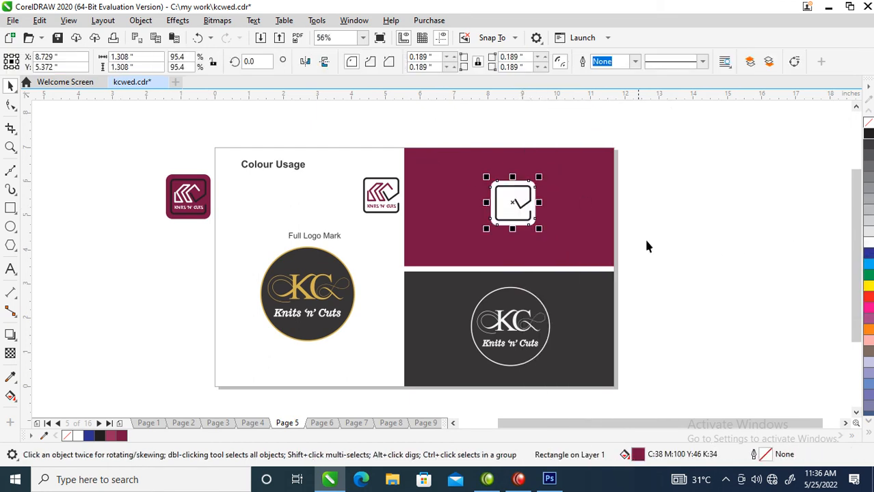
left_click(512, 208)
left_click_drag(604, 208, 503, 198)
left_click(558, 265)
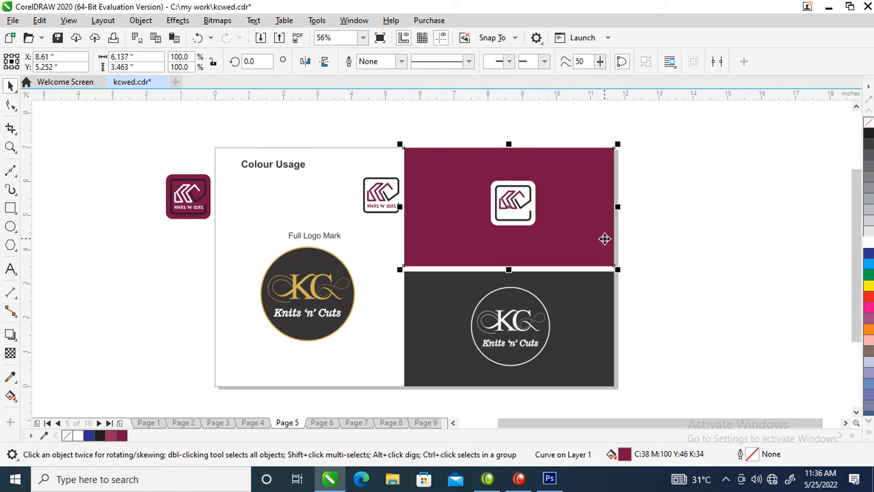
left_click(726, 253)
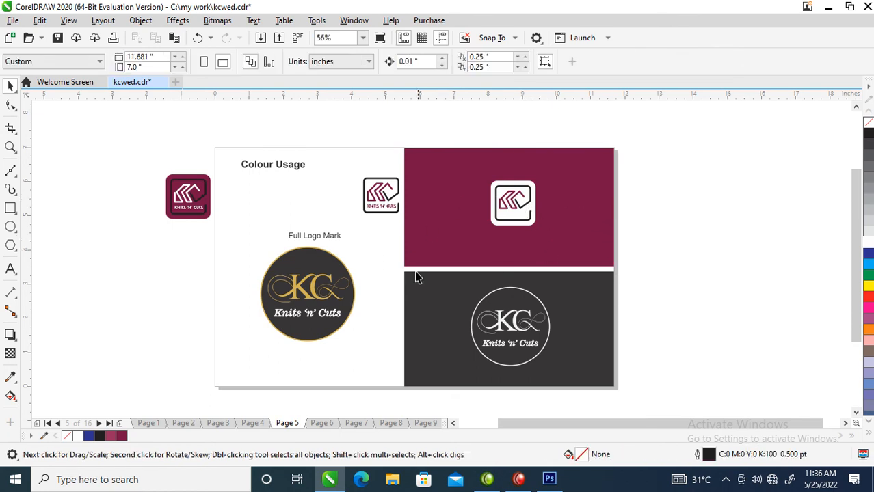
Replace the old circular KC logo in the dark panel with a copy of the new logo coloured white.
left_click_drag(669, 284, 405, 385)
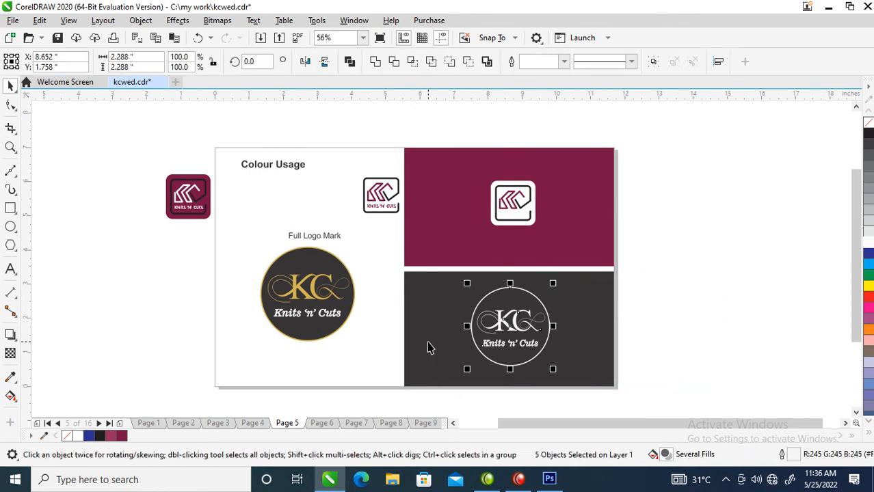
key("Delete")
left_click_drag(691, 181, 430, 233)
left_click_drag(516, 200, 507, 328)
right_click(507, 328)
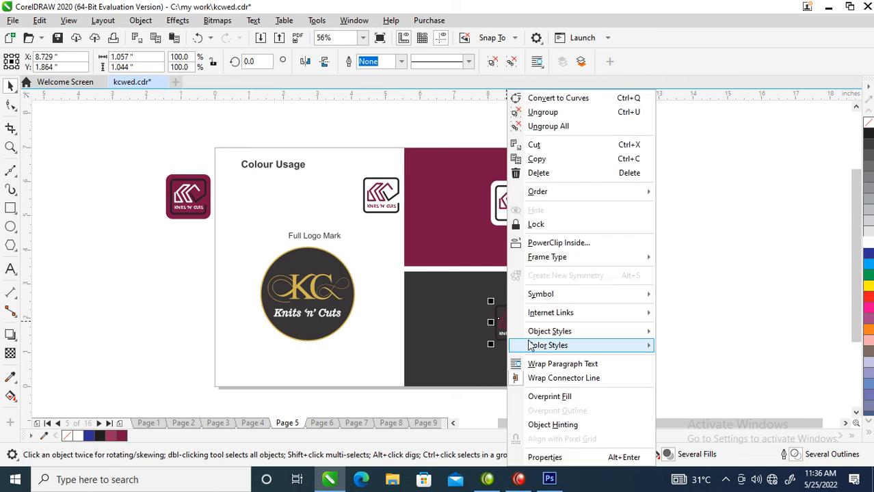
left_click(868, 243)
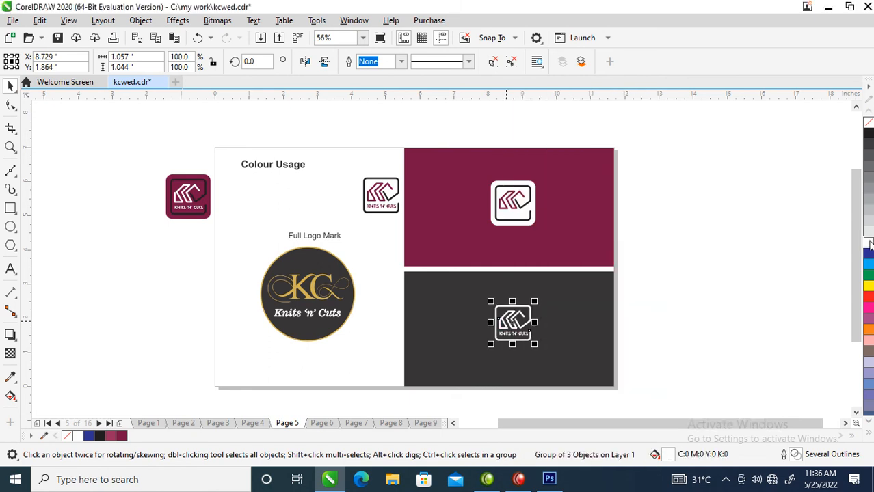
Centre the white-background logo horizontally and vertically within the maroon panel.
left_click_drag(457, 132, 564, 248)
left_click(569, 227)
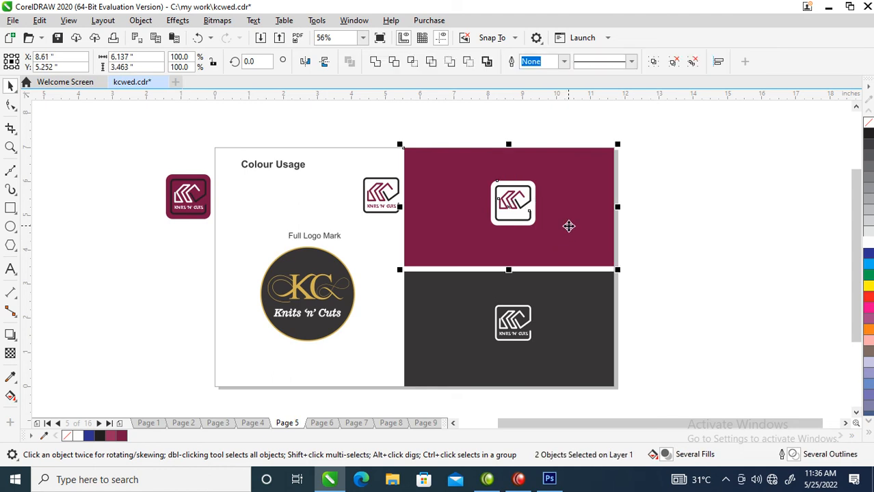
key("c")
key("e")
left_click(700, 242)
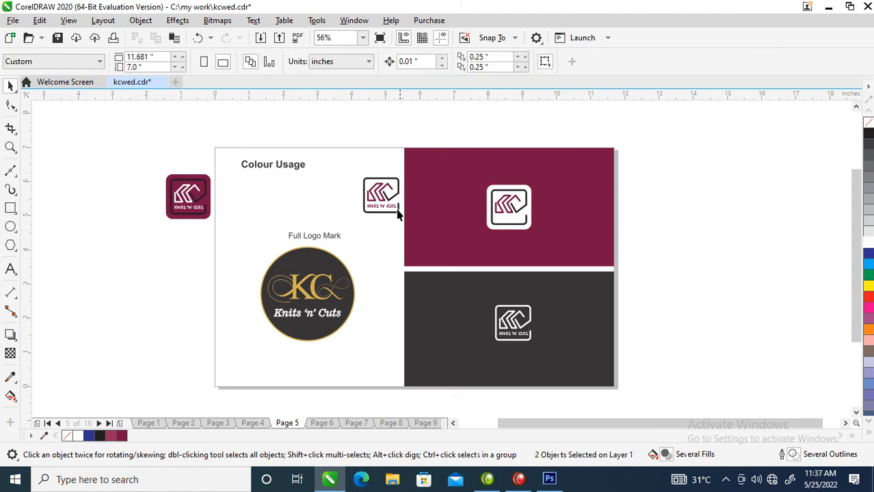
Ungroup the logo in the maroon panel and fill its KNITS 'N' CUTS text with maroon C38 M100 Y46 K34.
left_click(513, 220, "ctrl")
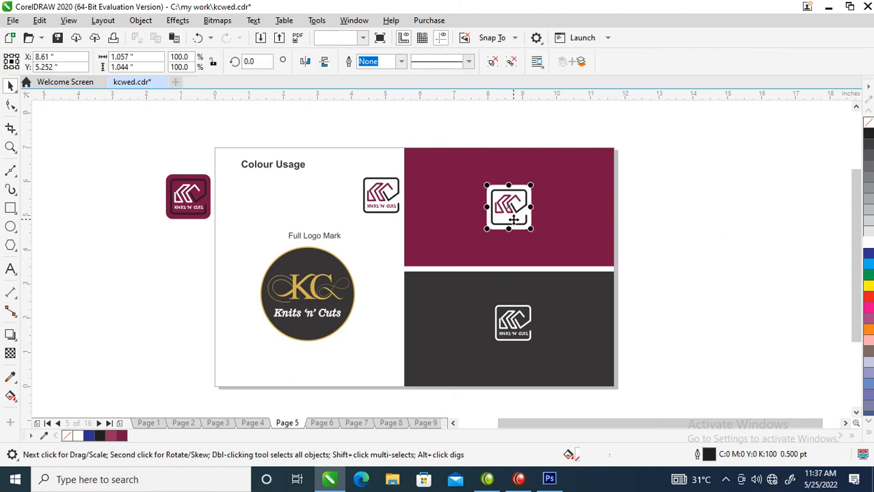
left_click_drag(471, 207, 560, 236)
left_click(523, 209)
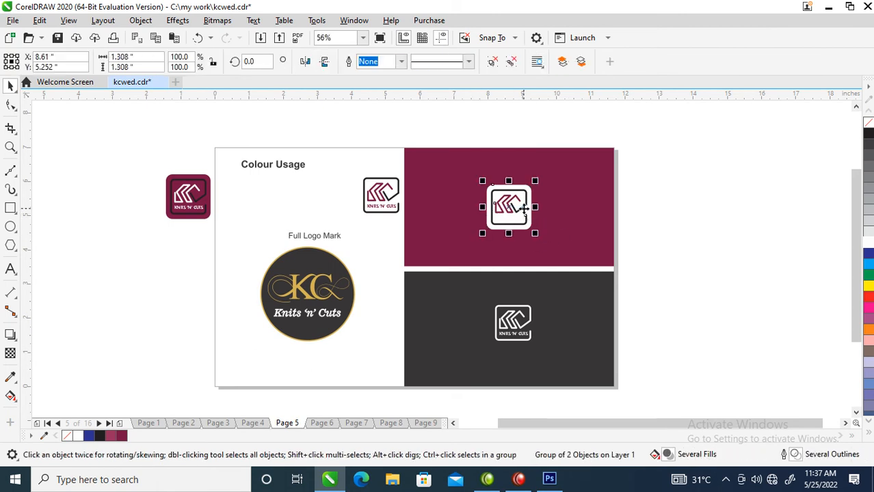
left_click(510, 62)
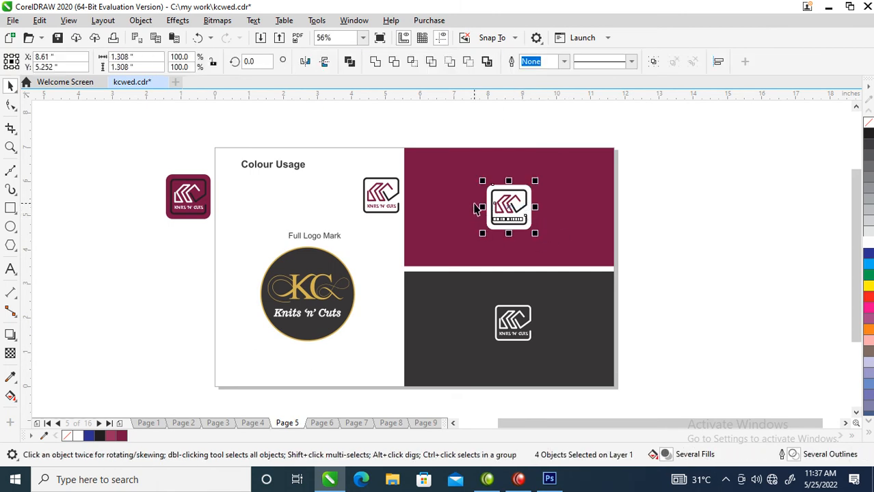
left_click(521, 219)
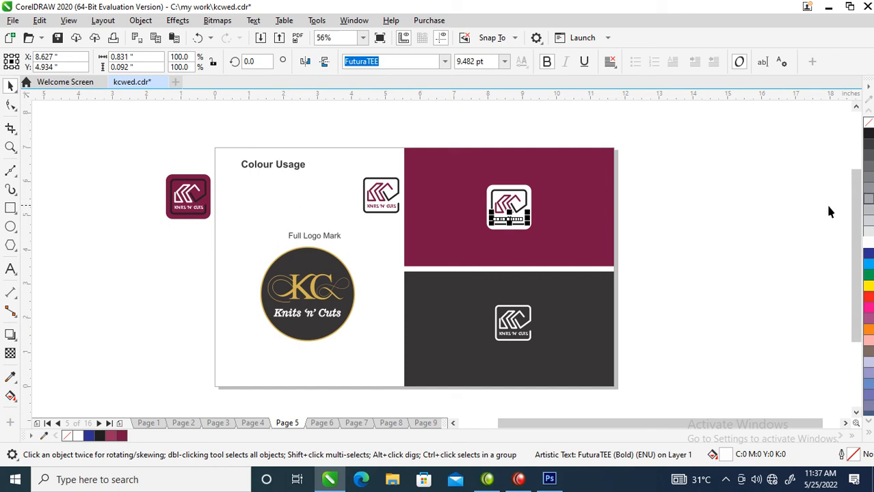
left_click(122, 436)
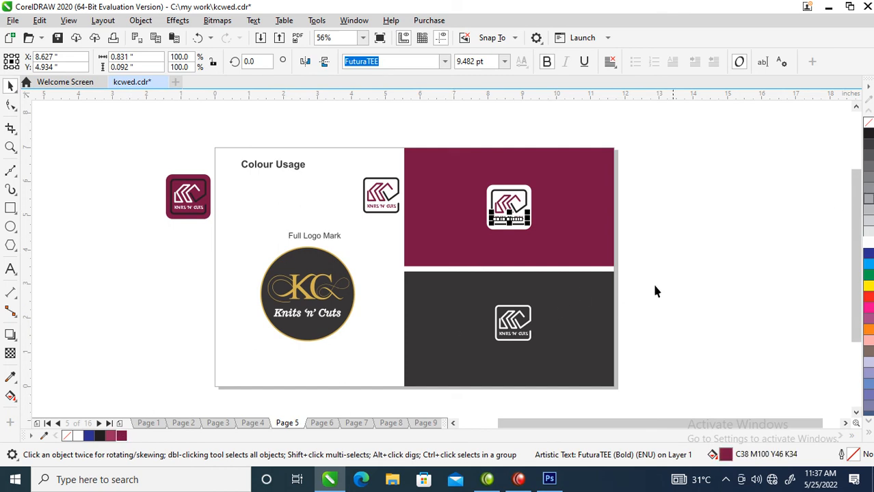
left_click(619, 307)
Delete the spare maroon logo beside the page and the old circular KC logo under "Full Logo Mark".
left_click_drag(320, 106, 414, 233)
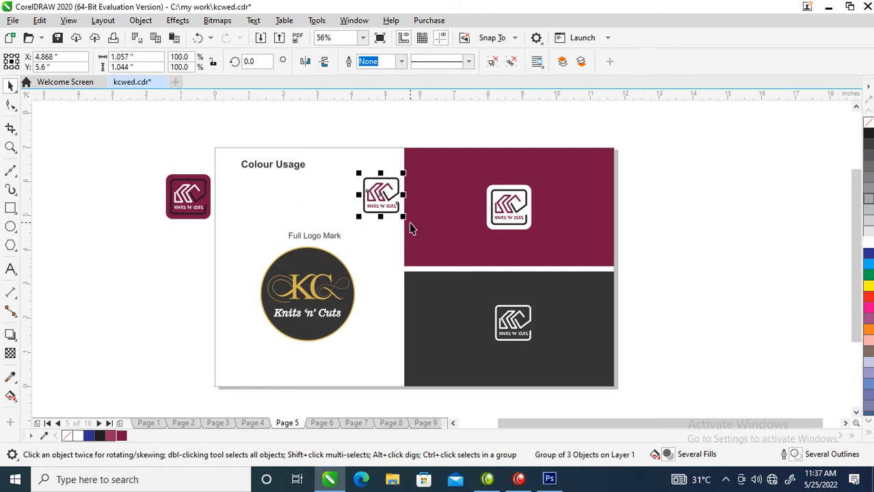
left_click_drag(158, 141, 223, 250)
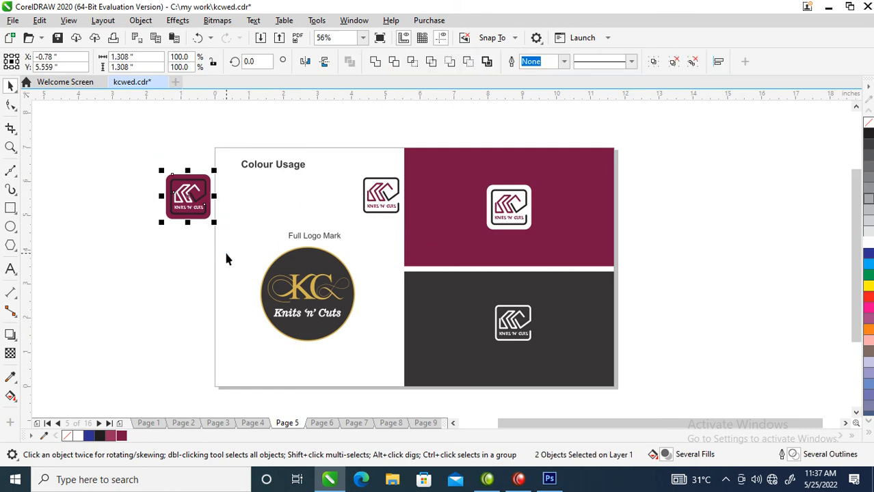
key("Delete")
left_click_drag(154, 264, 379, 346)
key("Delete")
Move the small white logo variant beneath the "Full Logo Mark" label and go to the car mockup on page 6.
left_click_drag(347, 113, 413, 222)
left_click_drag(381, 199, 341, 306)
left_click_drag(330, 263, 331, 277)
left_click(315, 127)
key("Page_Down")
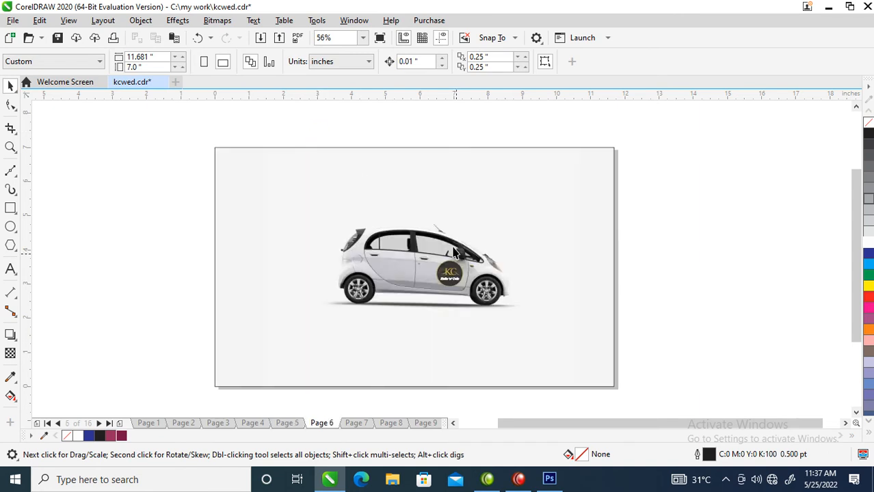
Delete the gold-and-black circular KC logo objects overlaid on the car's front door.
key("F2")
left_click_drag(409, 218, 513, 326)
left_click(425, 251)
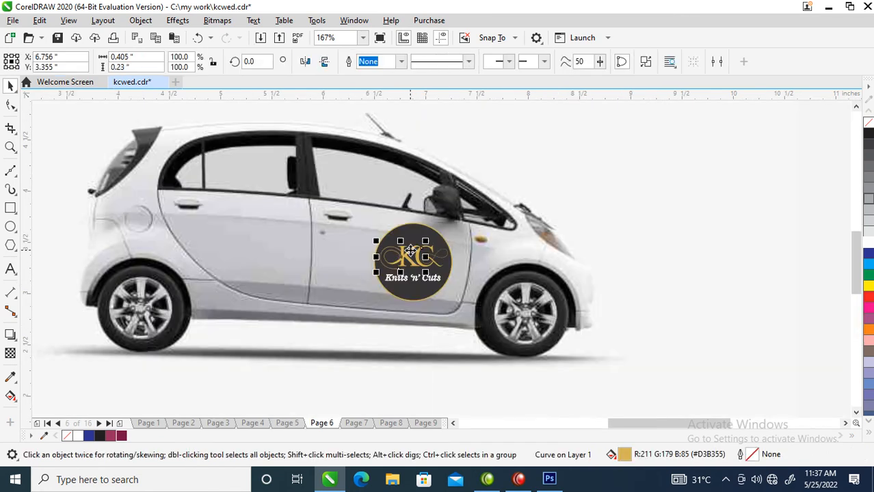
left_click_drag(336, 206, 483, 312)
key("Delete")
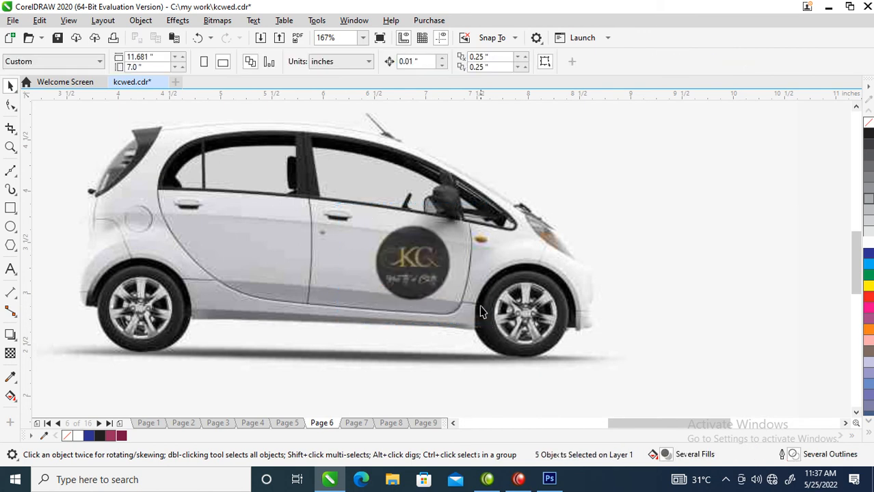
Draw a circle about 0.78 in across over the KC badge left in the photo of the car's front door.
scroll(385, 225, "down", 4)
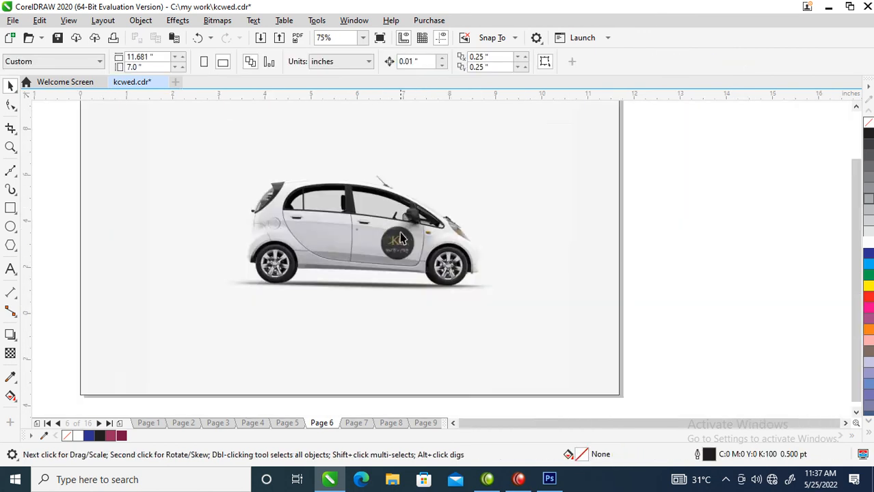
key("F2")
left_click(488, 294)
left_click_drag(452, 235, 624, 352)
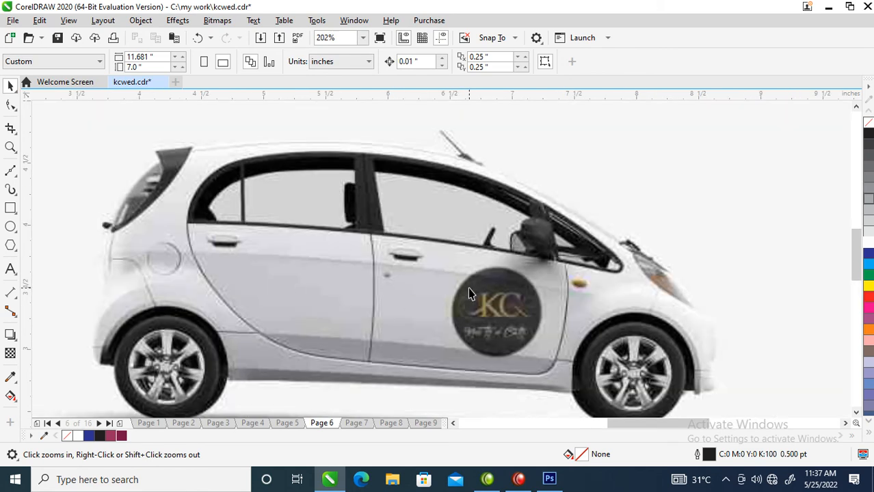
left_click(10, 226)
left_click_drag(445, 259, 548, 364)
key("space")
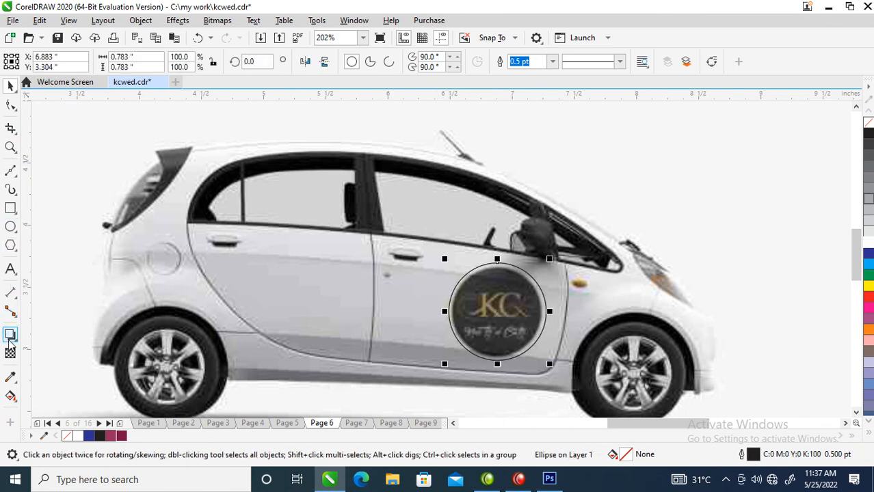
Fill the circle with the grey sampled from the car door, R202 G201 B209, and remove its outline.
left_click(10, 377)
left_click(399, 293)
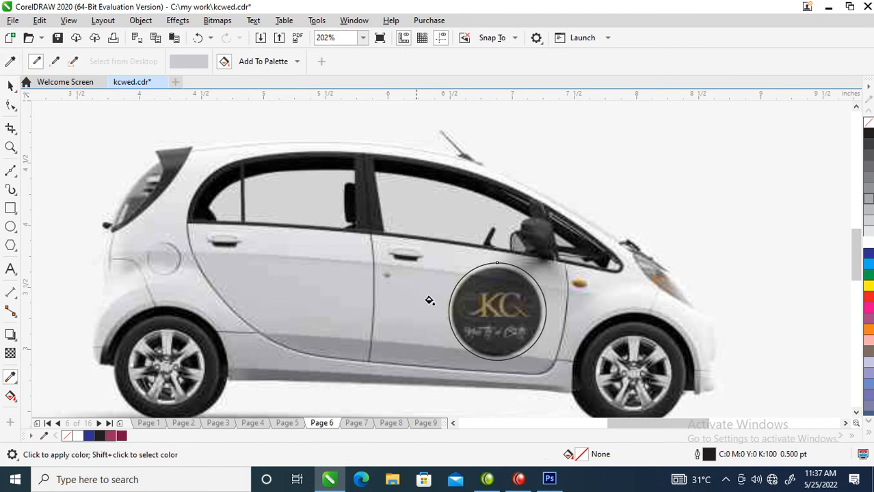
left_click(482, 280)
key("space")
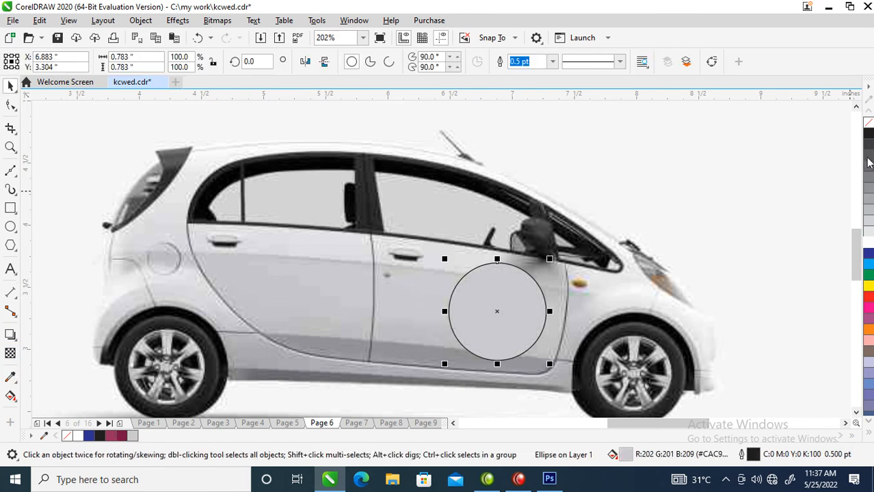
right_click(867, 123)
scroll(524, 285, "down", 2)
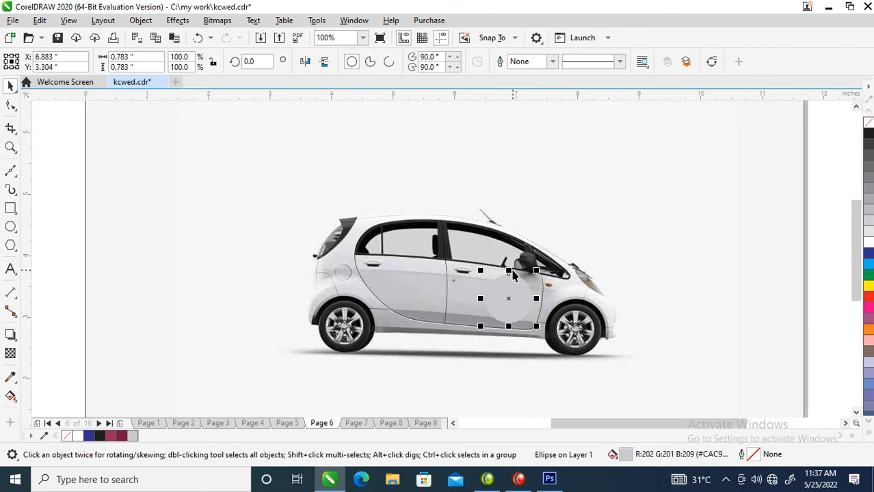
left_click_drag(508, 270, 508, 272)
Paste the new logo variants, group the black-framed one, and place a copy about 0.45 in wide on the door's grey circle.
key("ctrl+v")
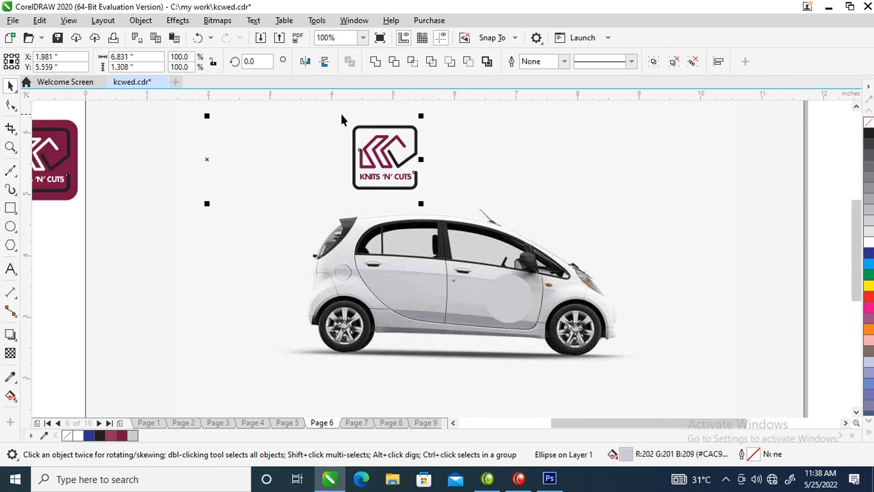
left_click_drag(335, 108, 340, 121)
left_click_drag(432, 204, 432, 203)
key("ctrl+g")
left_click_drag(414, 145, 528, 282)
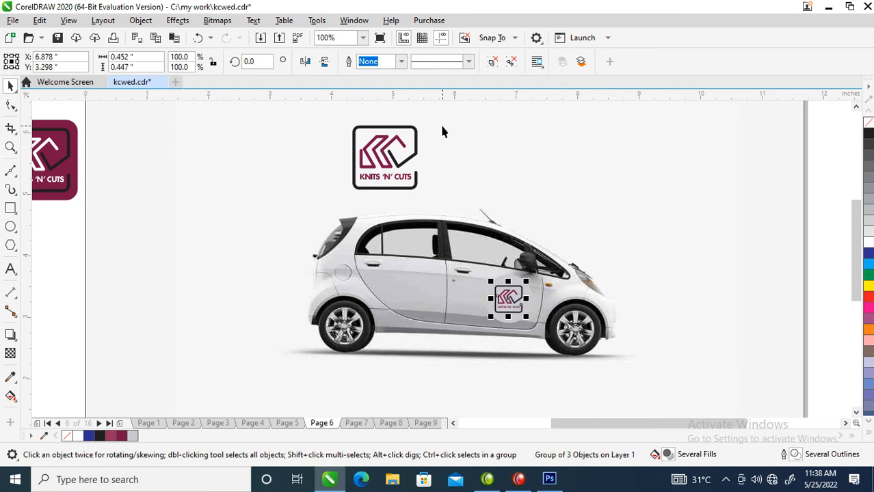
Delete the spare pasted logos above the car and go to the van mockup on page 7.
scroll(441, 132, "down", 2)
left_click_drag(158, 113, 478, 182)
key("Delete")
key("Page_Down")
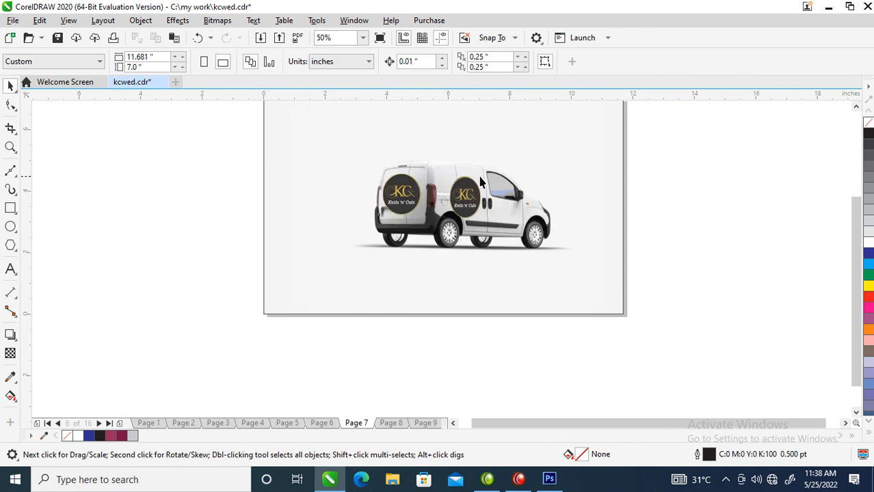
Draw a white-filled circle about 1.34 in across over the old KC logo on the van's rear doors.
key("z")
left_click_drag(341, 131, 534, 275)
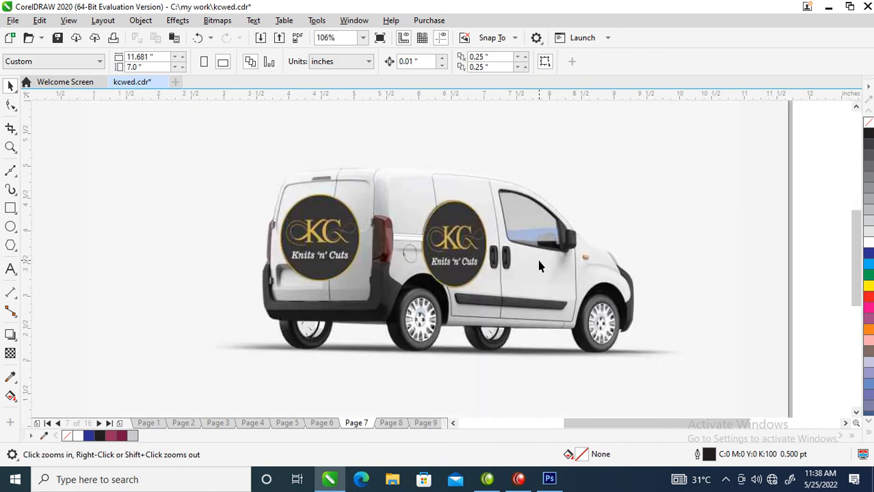
left_click(10, 226)
left_click_drag(274, 189, 369, 284)
key("space")
left_click(867, 247)
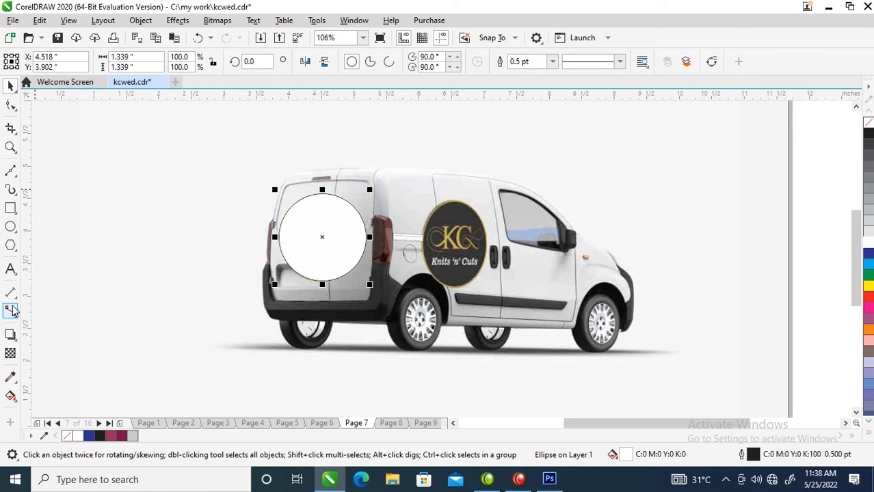
Fill the rear circle with the grey sampled from the van body, R226 G226 B226, and remove its outline.
left_click(10, 378)
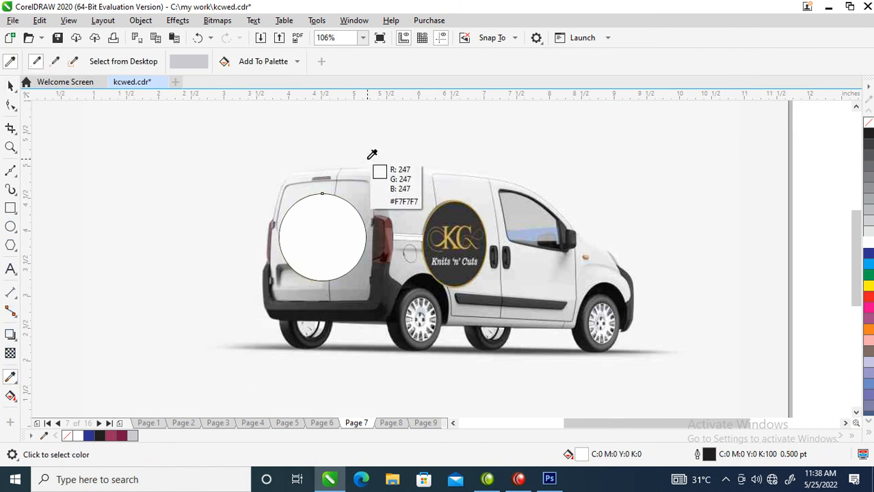
left_click(352, 178)
left_click(327, 239)
key("space")
right_click(868, 122)
mouse_move(343, 220)
left_mouse_down()
mouse_move(345, 230)
mouse_move(343, 223)
left_mouse_up()
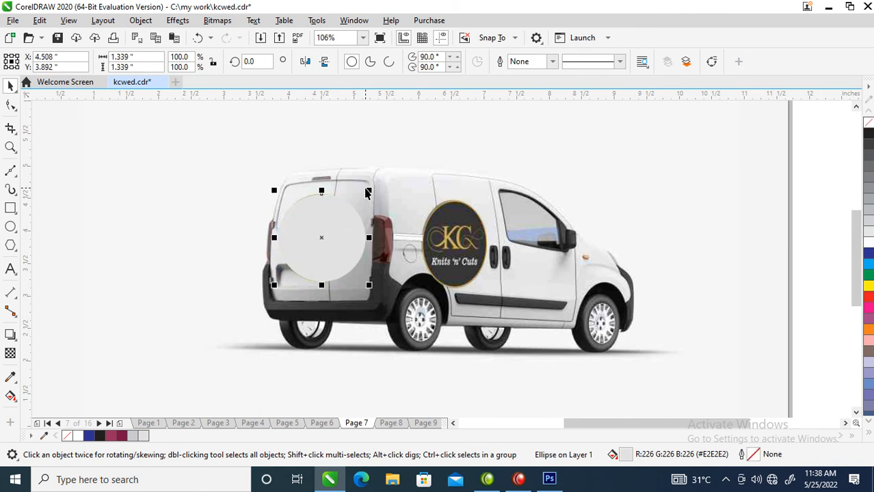
Enlarge the rear circle slightly and place a copy about 1.09 × 1.41 in over the KC logo on the van's side.
left_click_drag(367, 192, 370, 185)
left_click_drag(325, 242, 493, 244)
mouse_move(409, 188)
left_mouse_down()
mouse_move(416, 198)
mouse_move(416, 186)
mouse_move(416, 195)
left_mouse_up()
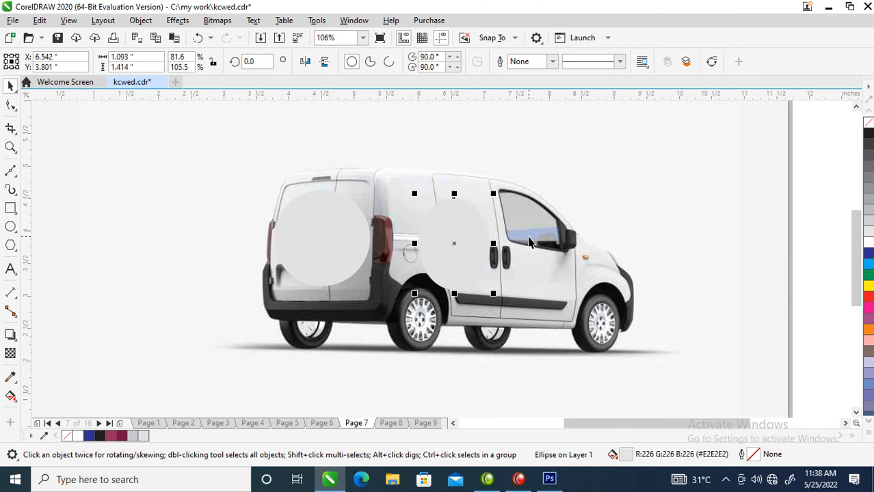
Paste the logo variants, ungroup them and delete the maroon-background one.
key("ctrl+v")
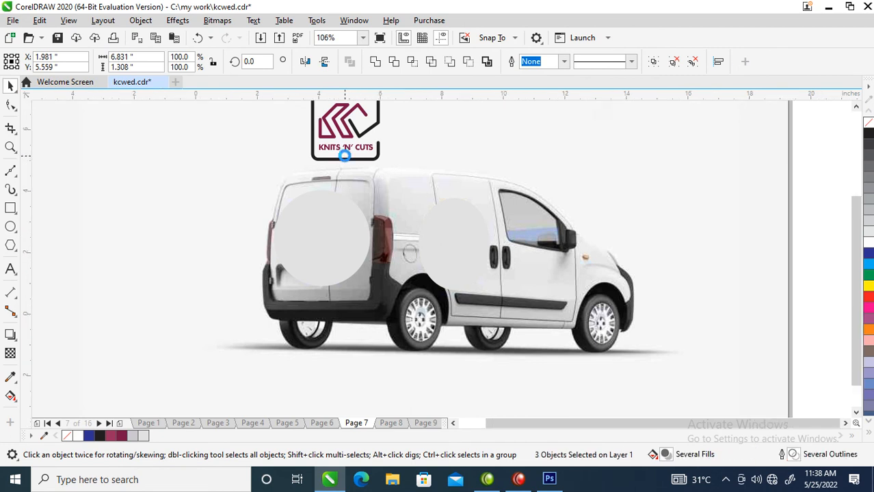
scroll(345, 161, "down", 3)
left_click(692, 61)
left_click_drag(141, 113, 239, 226)
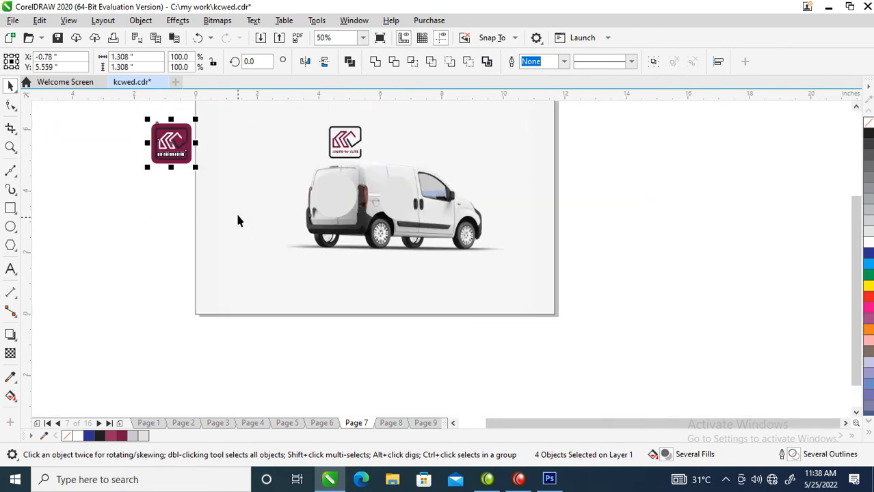
key("Delete")
Place the black-framed logo, about 0.74 in wide, on the rear doors and a grouped copy on the van's side.
left_click_drag(307, 119, 390, 191)
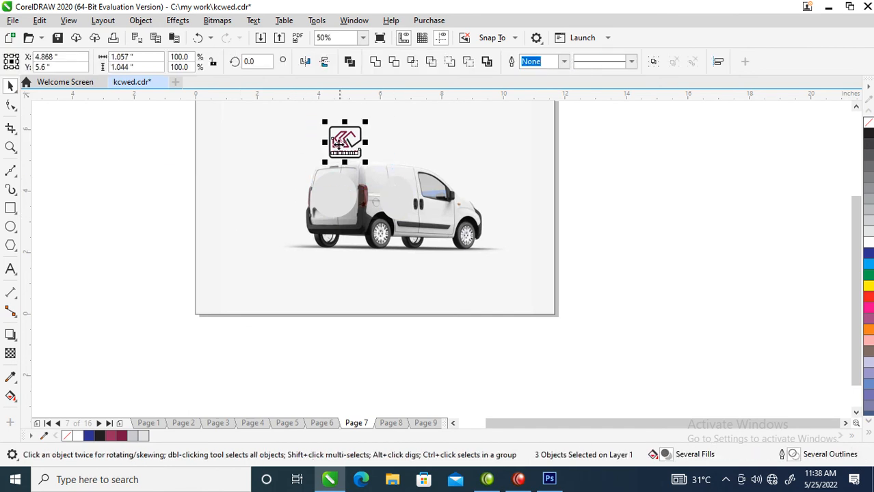
left_click_drag(333, 208, 397, 208)
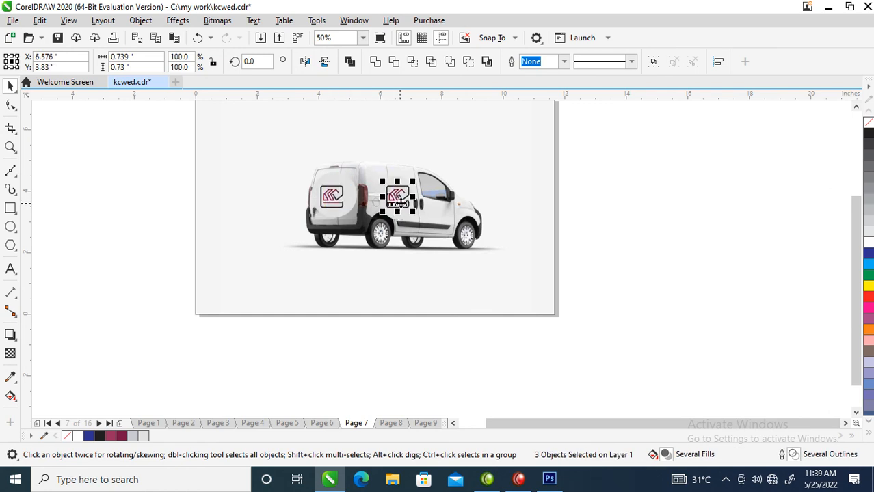
key("F2")
left_click_drag(329, 145, 457, 240)
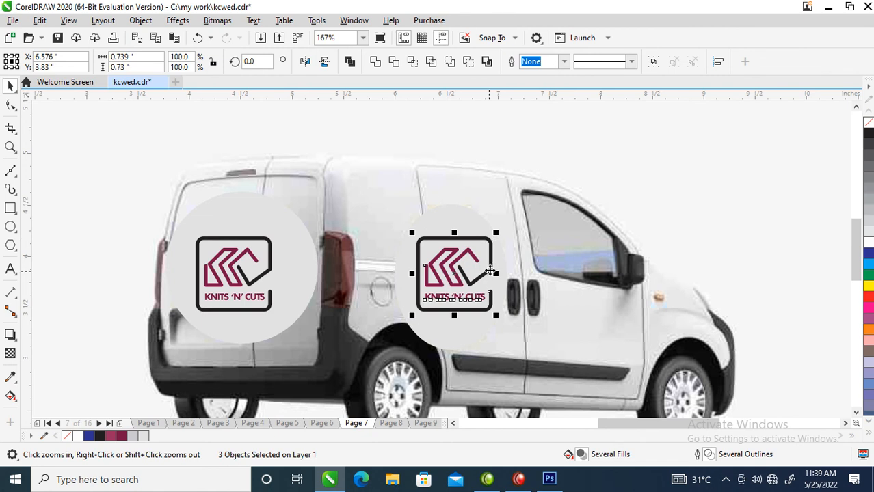
key("ctrl+g")
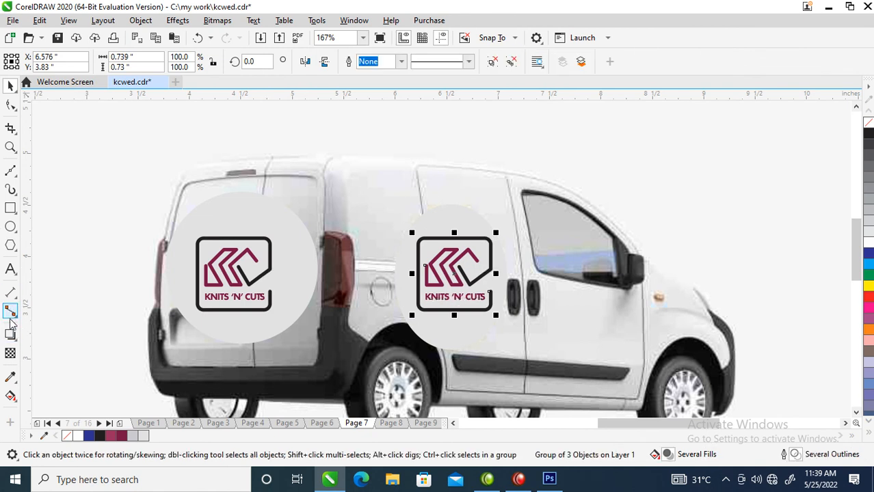
Warp the side logo with an Envelope, lowering its two front corners to follow the van's perspective.
left_click(10, 356)
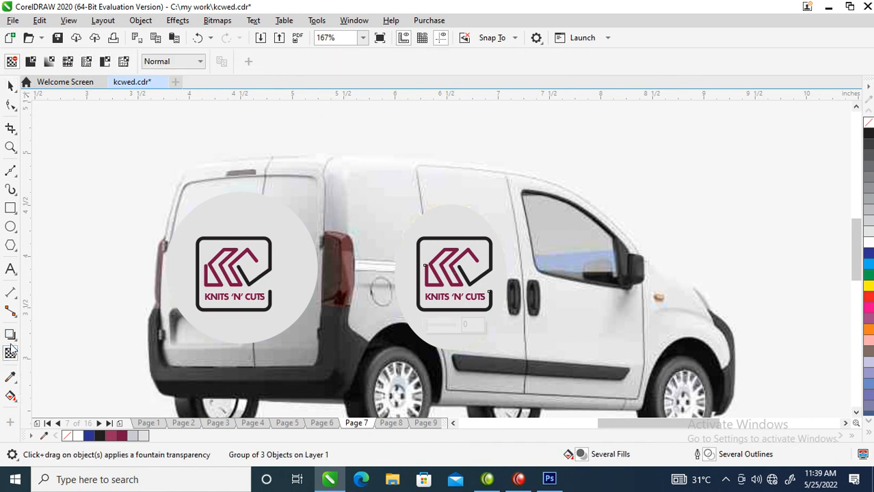
left_click(11, 338)
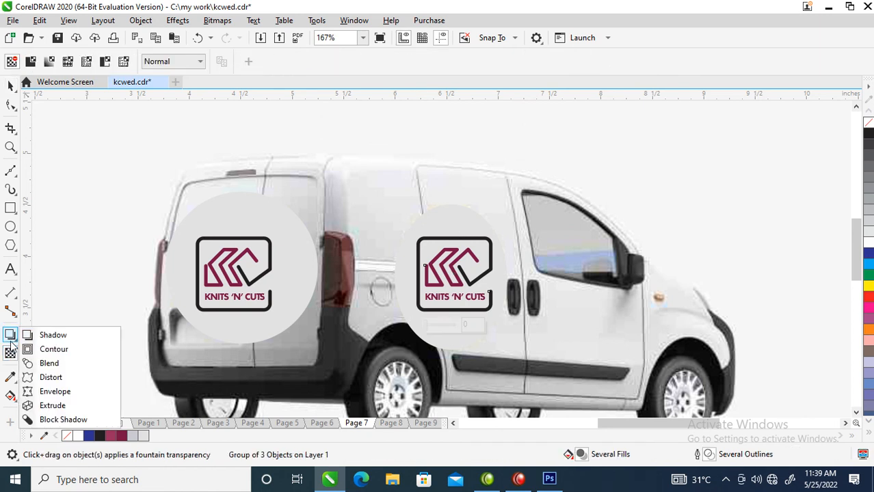
left_click(54, 393)
left_click_drag(493, 236, 497, 249)
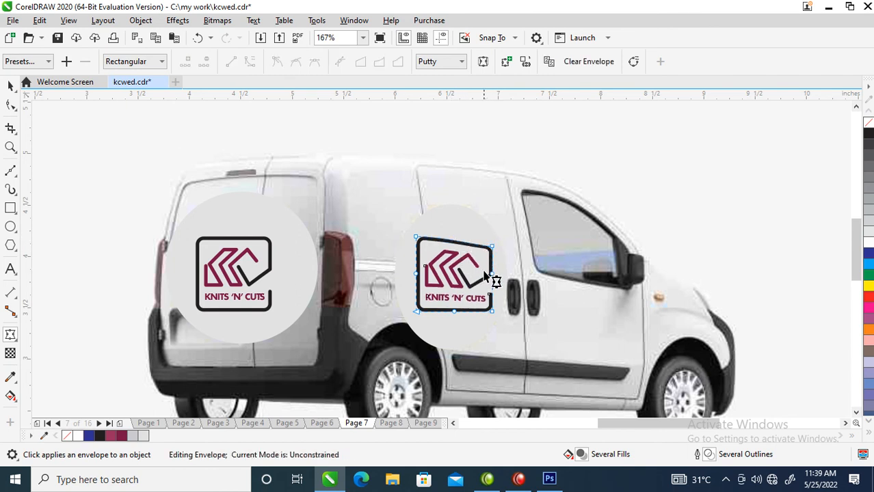
left_click_drag(492, 314, 491, 325)
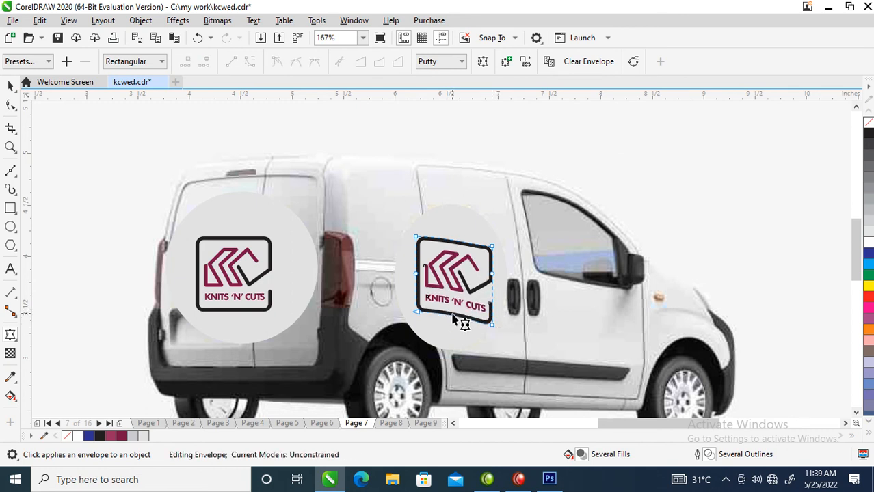
right_click(452, 315)
left_click(497, 153)
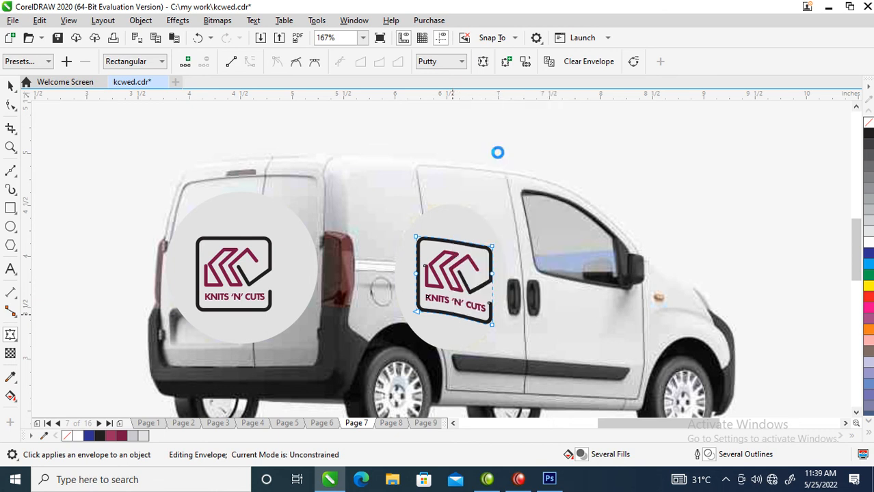
mouse_move(490, 328)
left_mouse_down()
mouse_move(489, 313)
mouse_move(496, 328)
left_mouse_up()
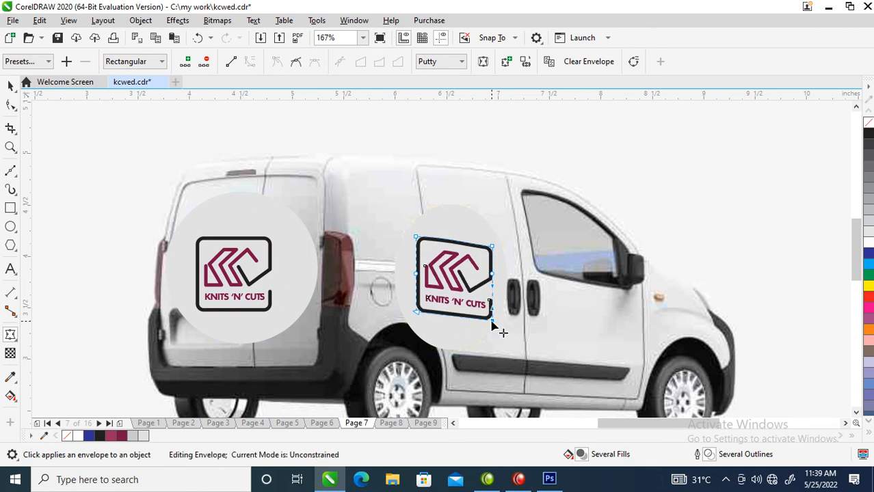
key("space")
Go to the yellow van mockup on page 8 and paste both new logo variants.
scroll(513, 306, "down", 5)
key("z")
left_click_drag(279, 168, 649, 361)
key("Page_Down")
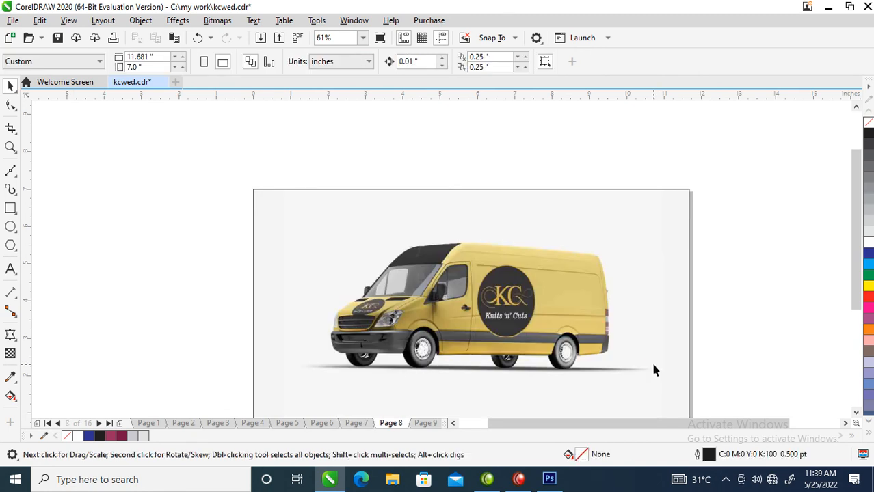
key("ctrl+v")
left_click_drag(430, 195, 428, 196)
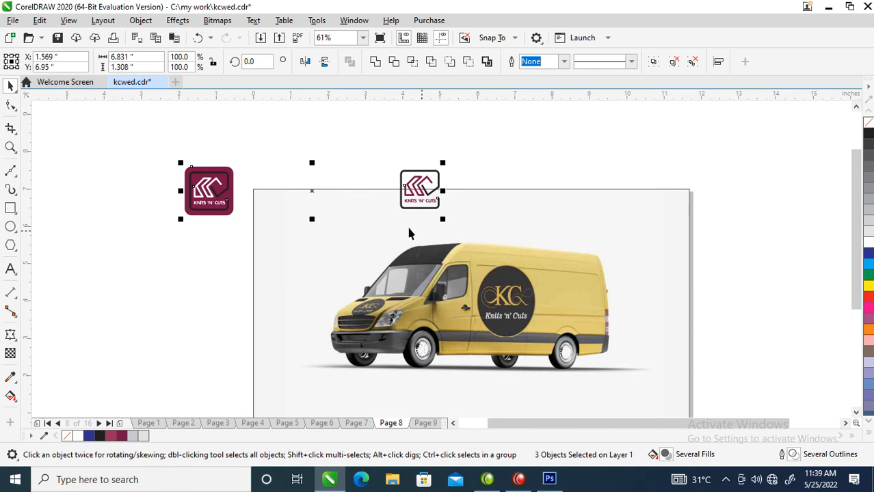
Cover the van's side logo with an outline-free ellipse about 1.92 × 2.16 in, filled with the sampled yellow R223 G206 B126.
left_click(11, 226)
left_click_drag(485, 302, 545, 343)
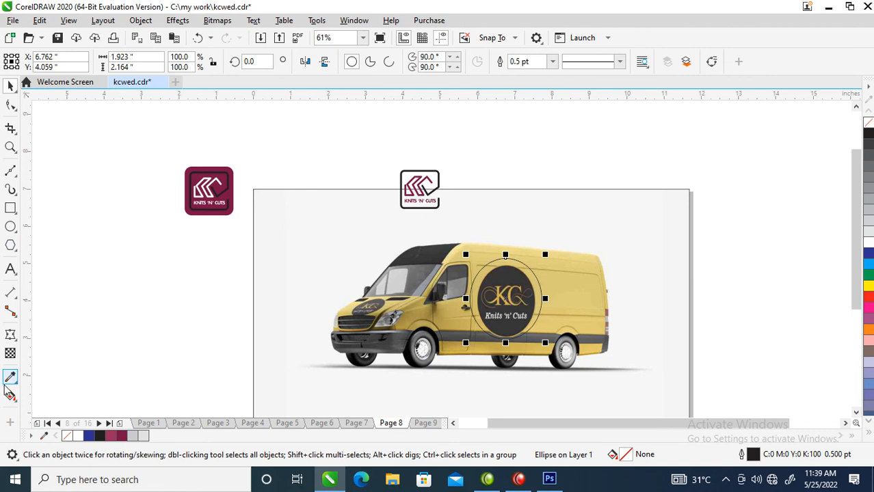
left_click(10, 375)
left_click(574, 292)
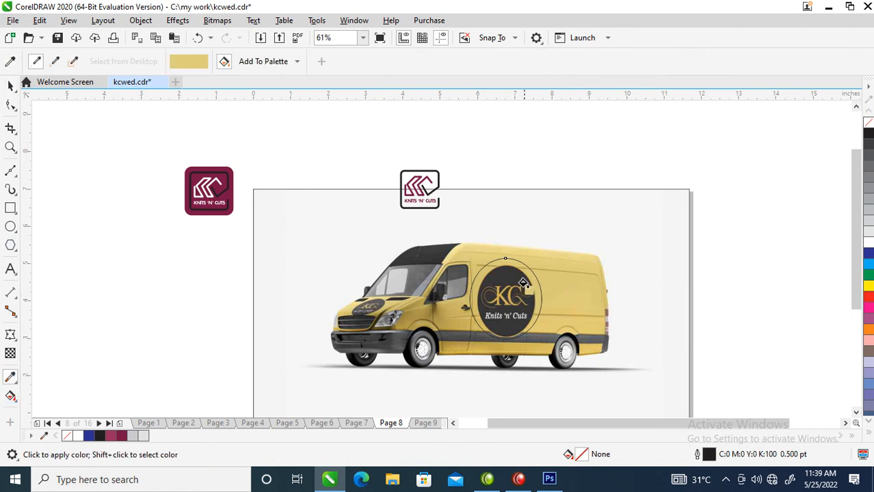
left_click(525, 295)
key("space")
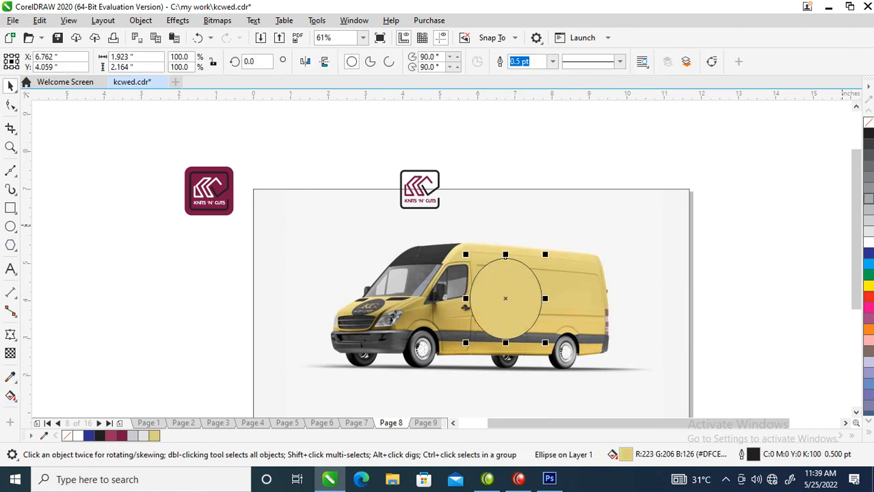
right_click(869, 127)
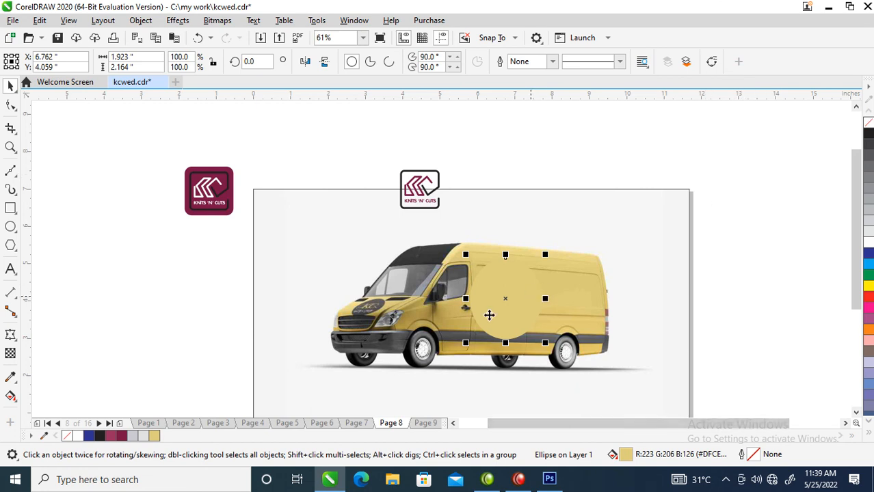
Group the black-framed logo, place a copy about 1.06 in wide on the van's yellow ellipse, and reselect the original.
left_click_drag(379, 144, 503, 297)
left_click_drag(420, 192, 510, 307)
left_click_drag(530, 274, 529, 273)
left_click_drag(352, 131, 470, 236)
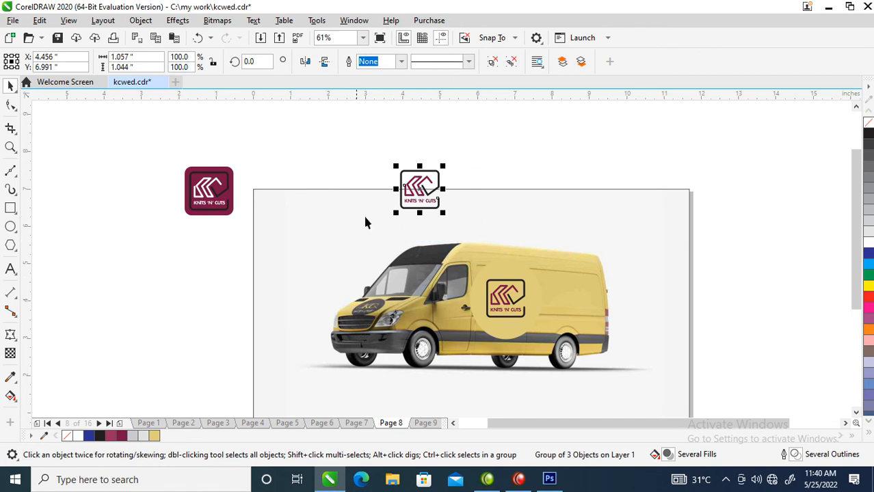
Delete the leftover black-framed and maroon logo variants around the yellow van mockup.
key("Delete")
left_click_drag(160, 153, 277, 236)
key("Delete")
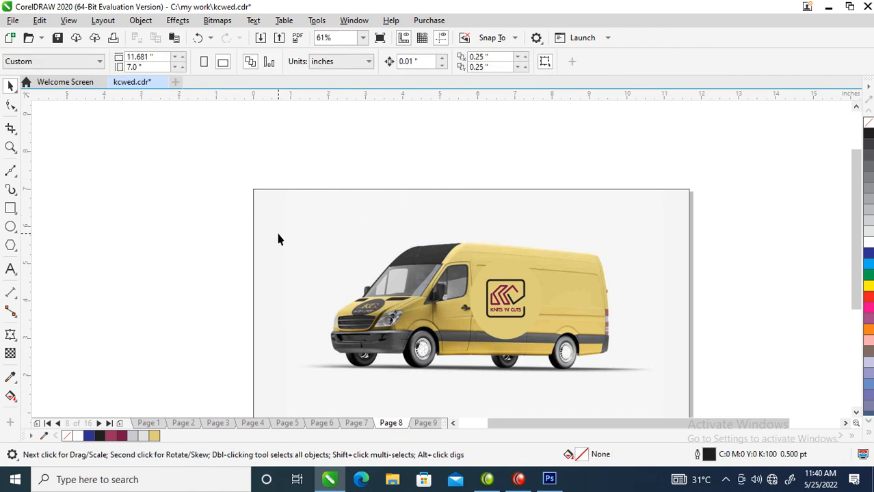
Go to page 9 and cover the old KC logo on the flat-laid T-shirt with a circle about 1.42 in across.
key("Page_Down")
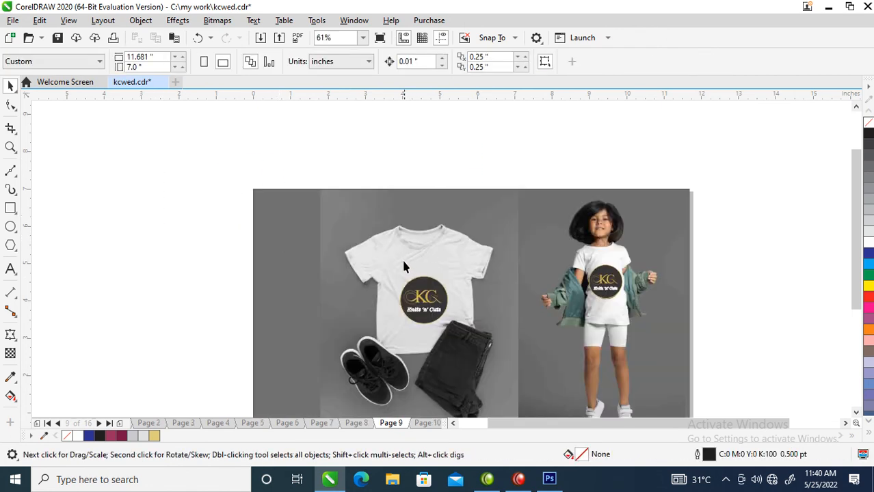
scroll(405, 260, "down", 1)
key("F2")
left_click_drag(337, 209, 592, 391)
left_click_drag(268, 182, 614, 410)
left_click(11, 227)
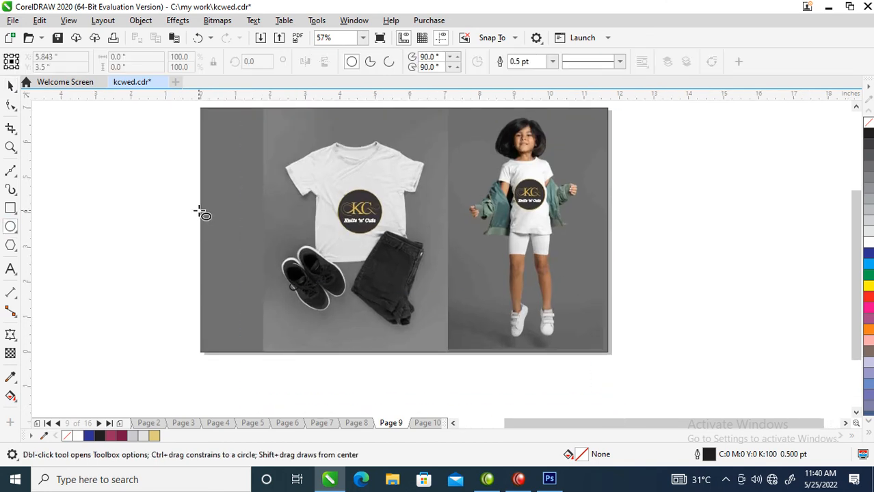
left_click_drag(328, 181, 388, 239)
key("space")
left_click_drag(325, 180, 331, 184)
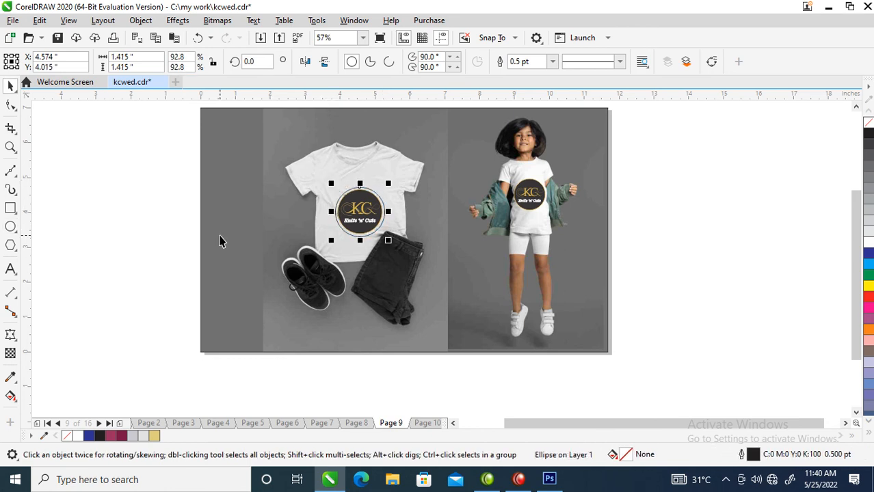
Fill the circle with the sampled shirt grey R231 G231 B231 and remove its outline.
left_click(10, 377)
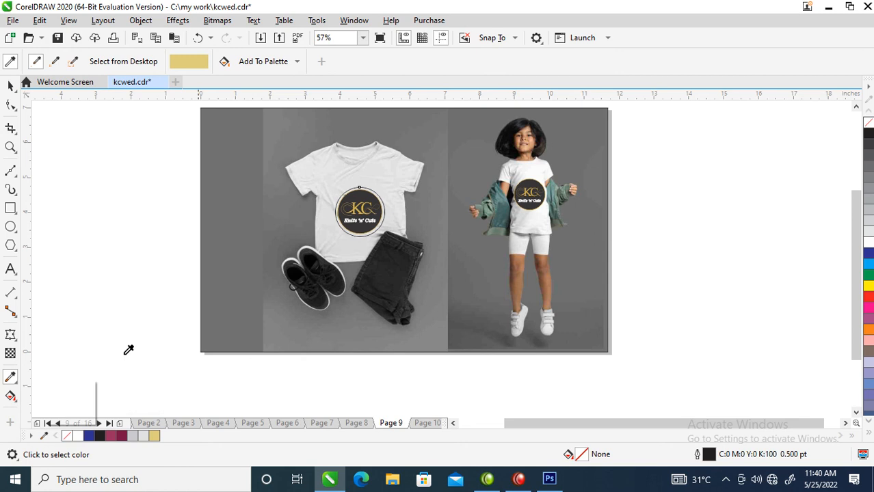
left_click(324, 162)
left_click(372, 202)
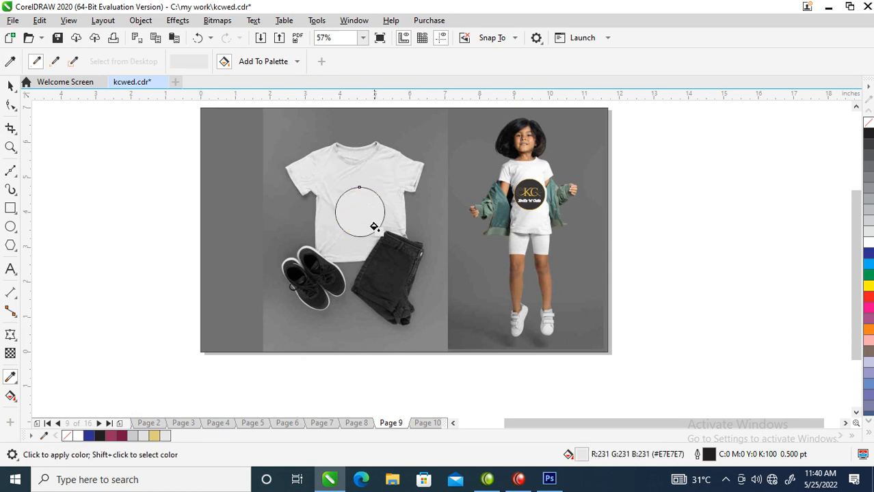
key("space")
right_click(867, 123)
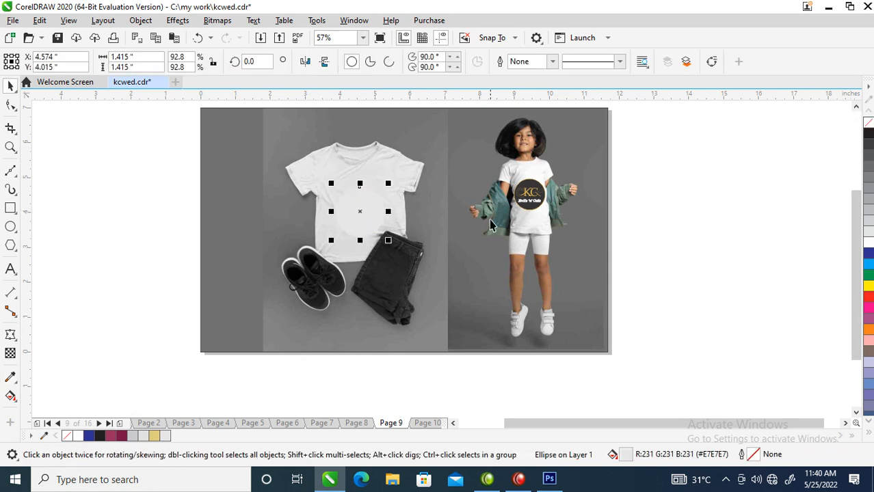
Paste both logo variants, shrink the ungrouped black-framed one onto the shirt's grey circle, and delete the maroon one.
key("ctrl+v")
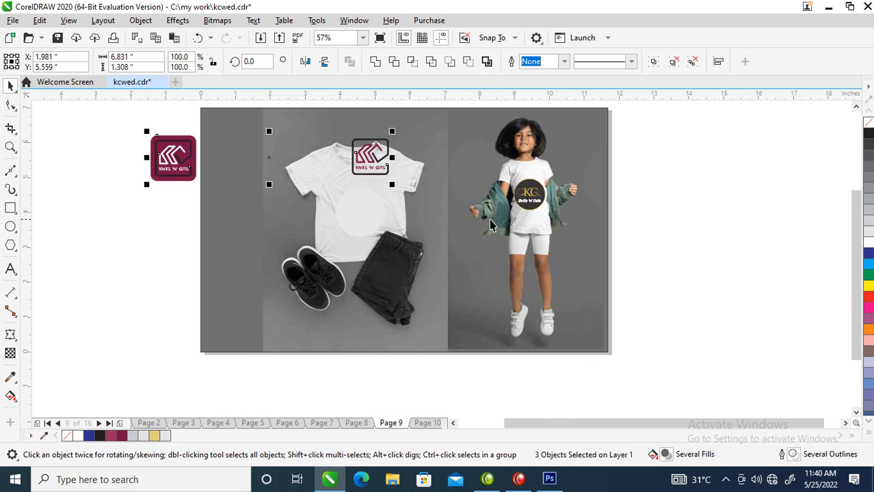
left_click(672, 62)
left_click_drag(345, 128, 367, 221)
left_click_drag(380, 185, 370, 222)
left_click_drag(103, 121, 226, 203)
key("Delete")
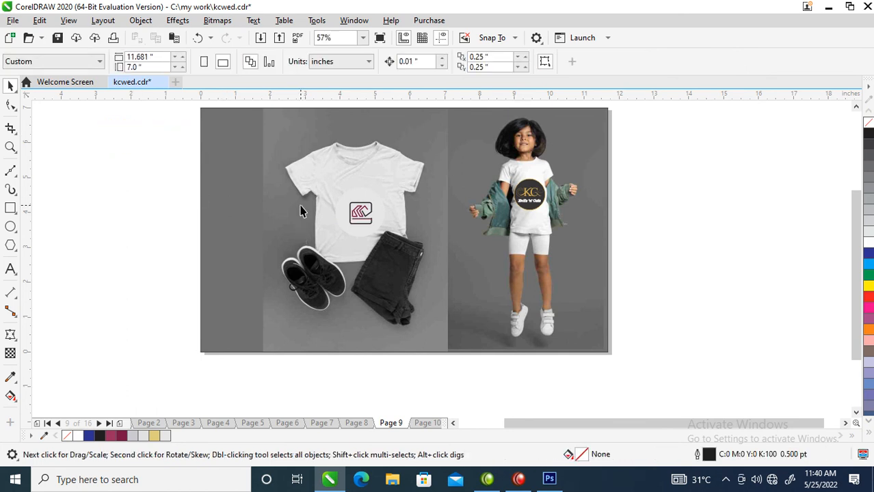
Copy the grey circle with its logo onto the girl's T-shirt, scaled down to cover the old logo.
left_click_drag(324, 164, 386, 258)
left_click_drag(362, 213, 546, 203)
mouse_move(559, 167)
left_mouse_down()
mouse_move(538, 200)
mouse_move(553, 169)
left_mouse_up()
key("Escape")
Copy the flat-laid T-shirt's circle and logo to page 10 and place them over the old logo on the white shirt.
left_click_drag(300, 171, 438, 273)
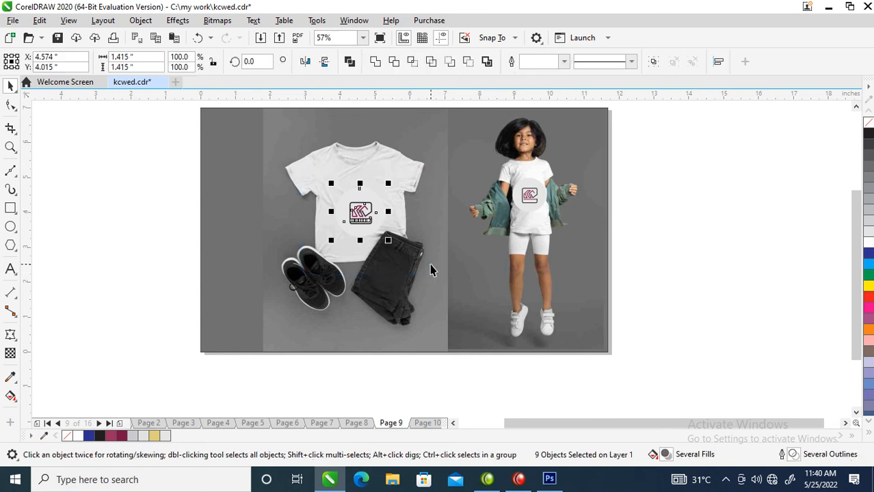
key("ctrl+c")
key("Page_Down")
key("ctrl+v")
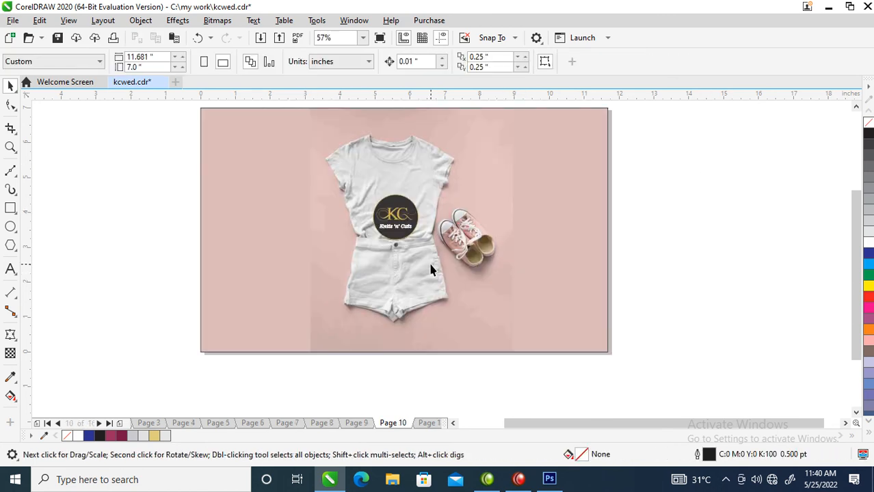
left_click_drag(360, 213, 397, 217)
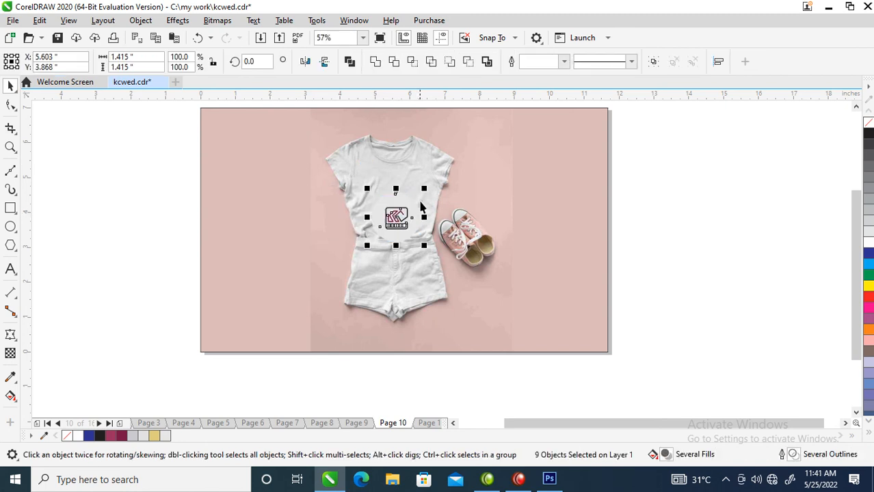
left_click(689, 212)
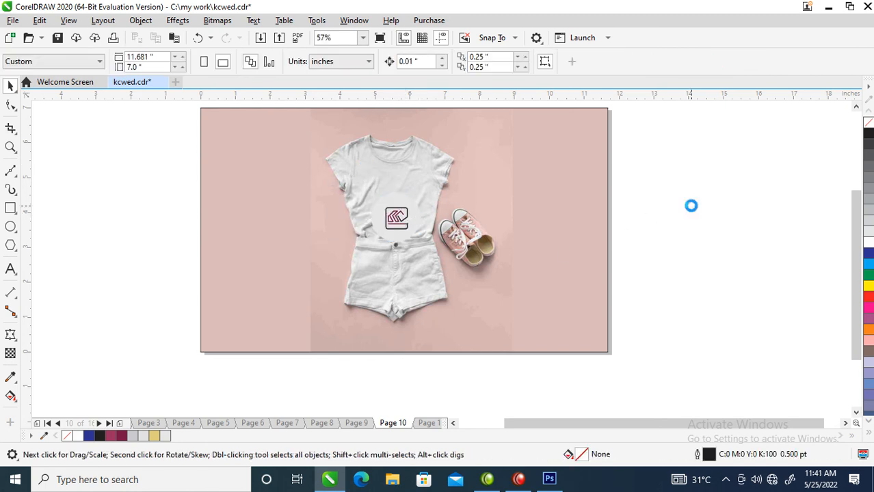
Paste the circle and logo over the page 11 mug's old logo, enlarge them to about 2.21 × 2.11 in, and group them.
key("Page_Down")
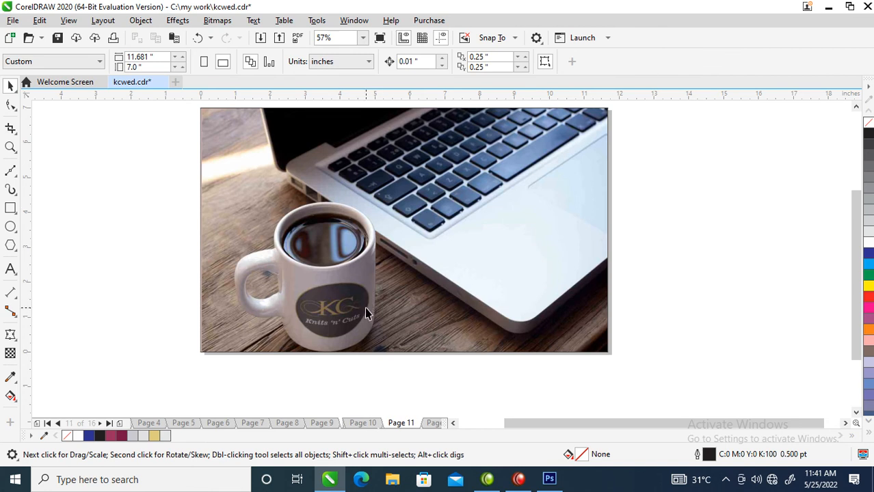
key("ctrl+v")
left_click_drag(371, 211, 375, 254)
left_click_drag(344, 304, 375, 308)
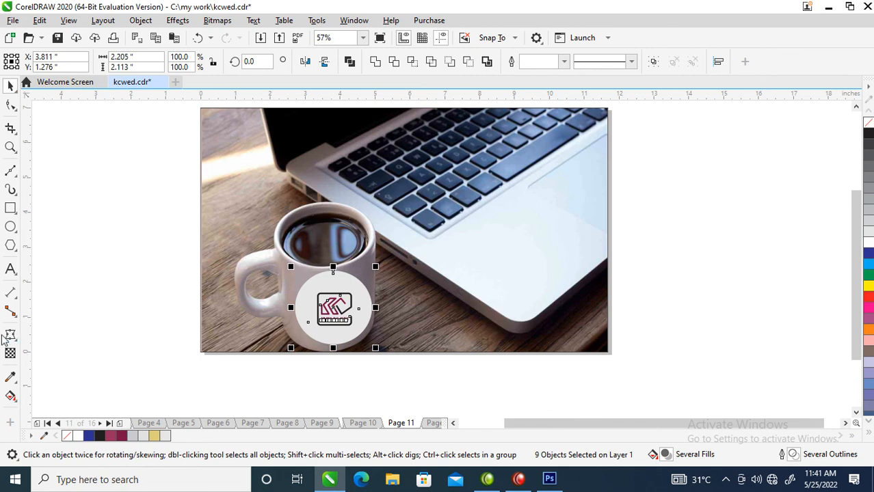
key("ctrl+g")
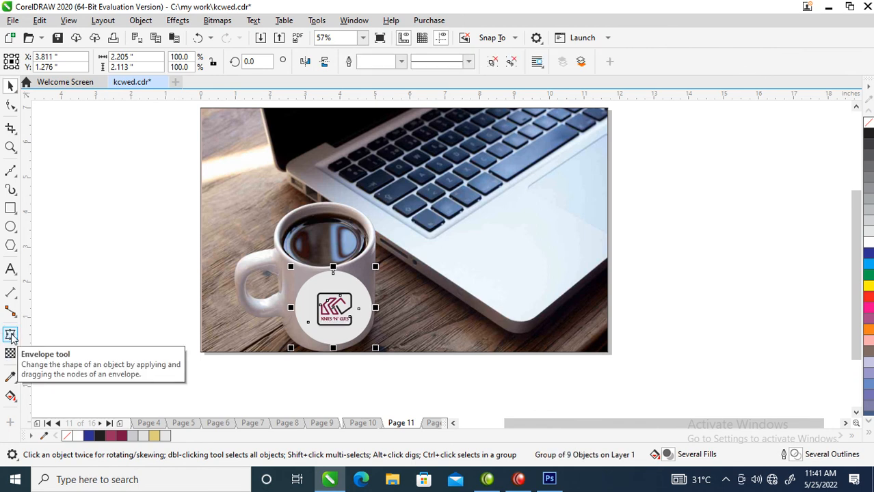
Apply an Envelope to the mug's logo group, bowing its top edge downward and raising its bottom middle node.
left_click(11, 336)
key("F2")
left_click_drag(225, 197, 458, 370)
left_click_drag(427, 236, 425, 254)
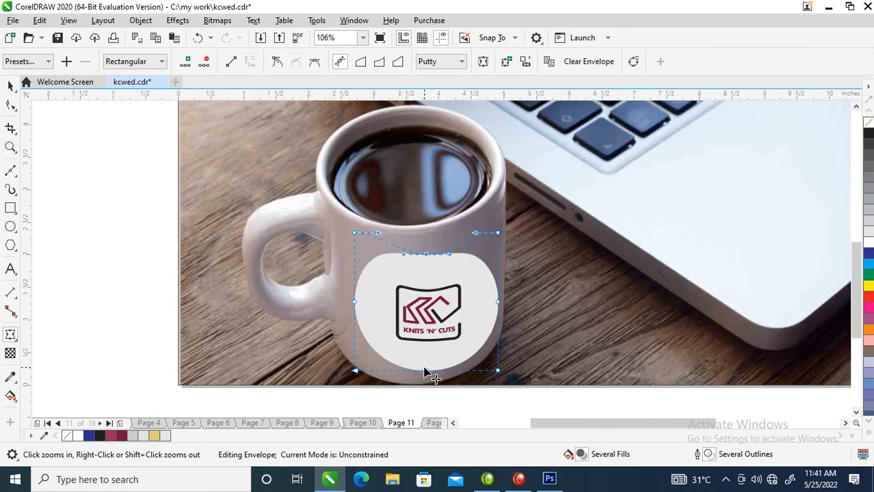
left_click_drag(428, 374, 425, 364)
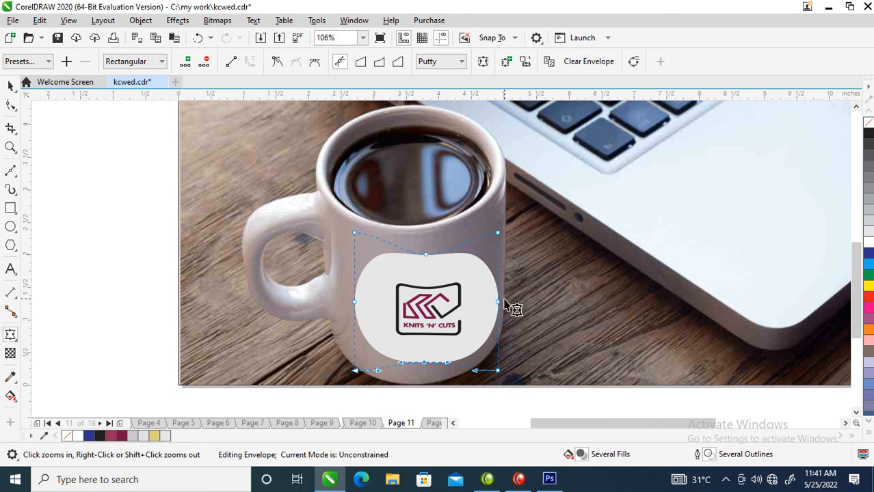
Refine the envelope by raising its bottom nodes and right middle node and lowering its left middle and top left nodes.
left_click_drag(499, 306, 497, 287)
left_click_drag(498, 370, 498, 349)
left_click(354, 370)
left_click_drag(357, 371, 357, 353)
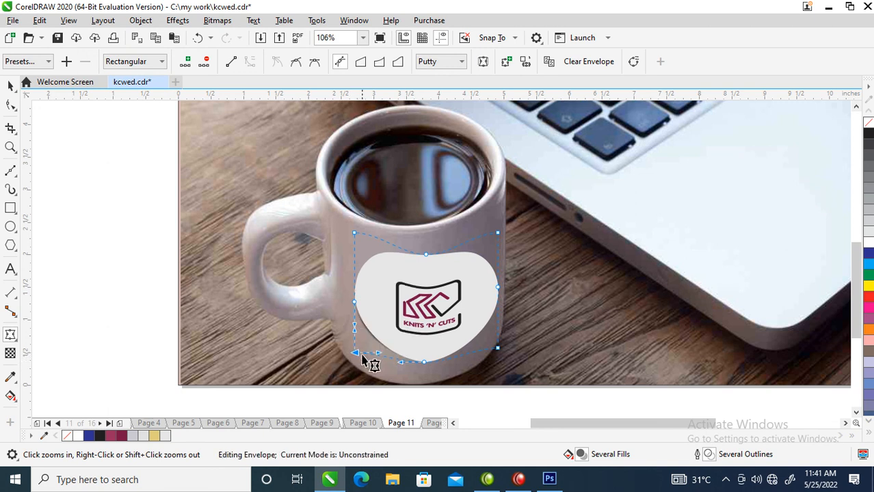
left_click_drag(355, 303, 357, 312)
left_click_drag(428, 364, 428, 358)
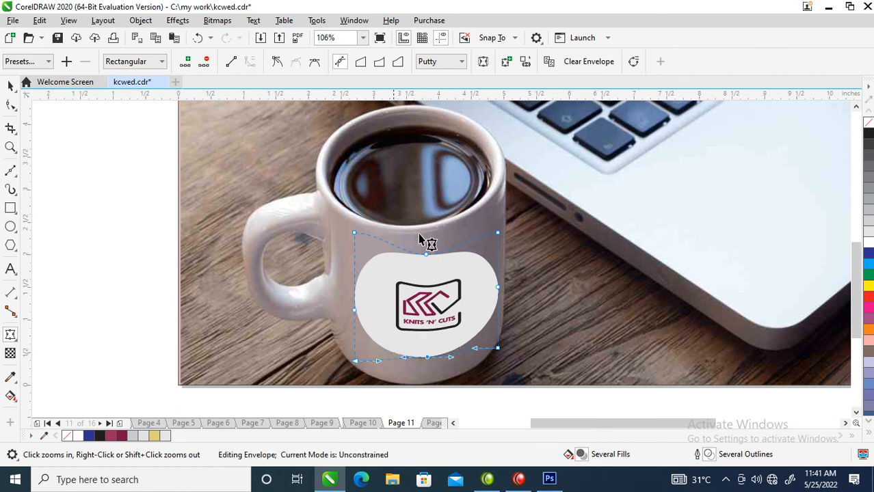
left_click_drag(355, 234, 354, 243)
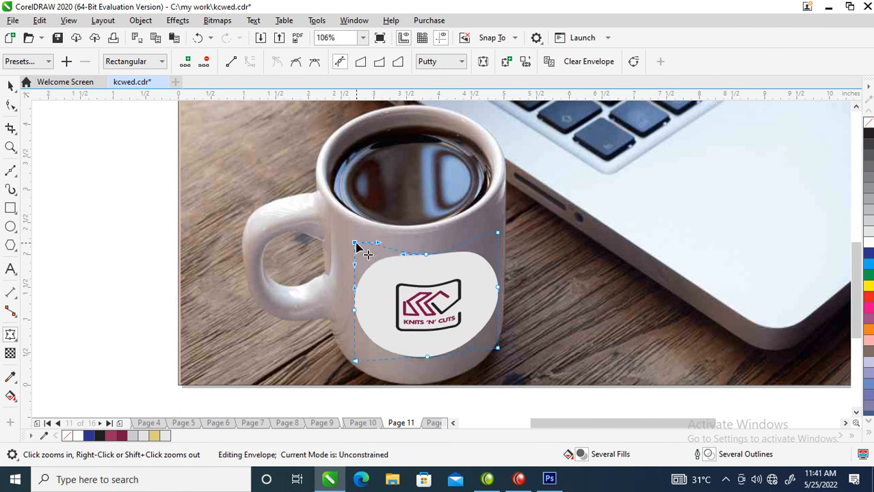
Try to pull the envelope's right middle and top right nodes inward, and undo the node moves.
left_click_drag(498, 287, 492, 287)
left_click_drag(497, 235, 493, 233)
key("ctrl+z")
key("ctrl+z")
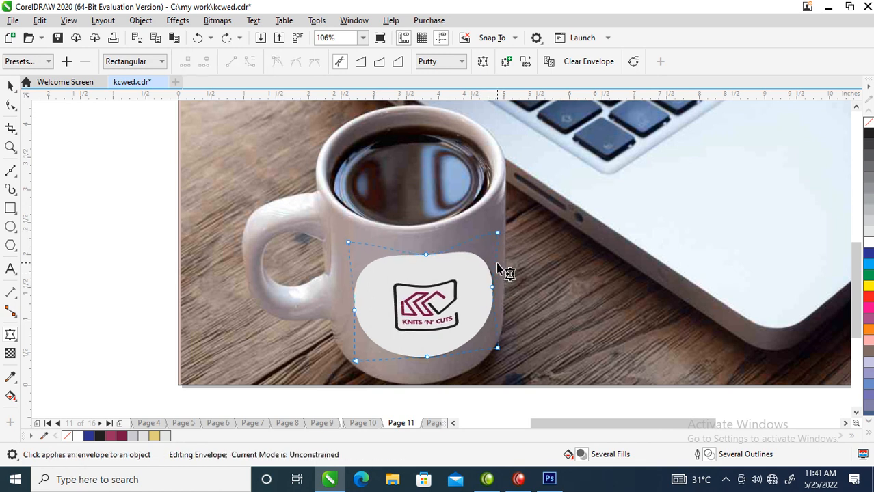
Finish the envelope edit and stretch the warped logo group on the mug to about 2.207 in wide.
key("space")
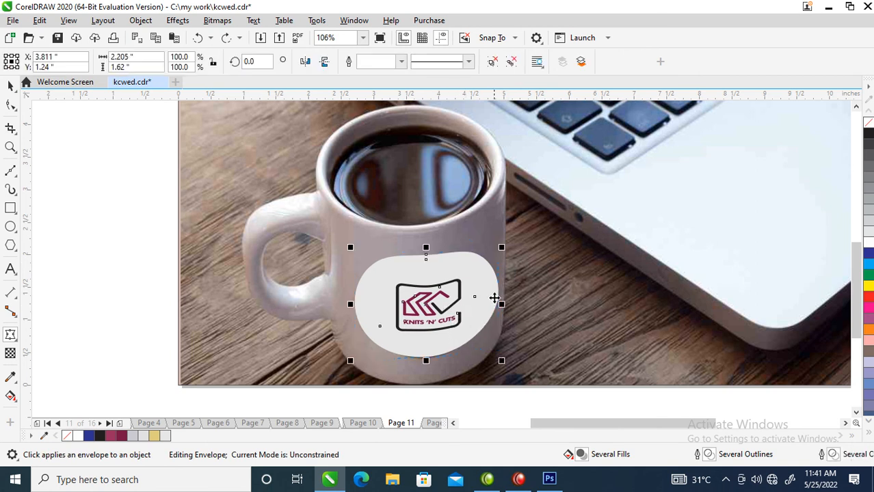
scroll(482, 269, "down", 3)
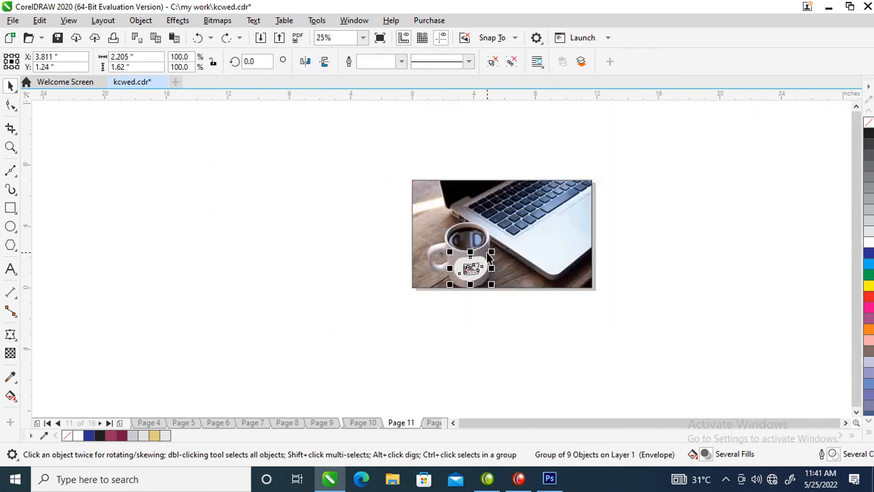
left_click_drag(492, 268, 490, 269)
key("F2")
left_click_drag(416, 213, 557, 303)
left_click_drag(446, 298, 453, 304)
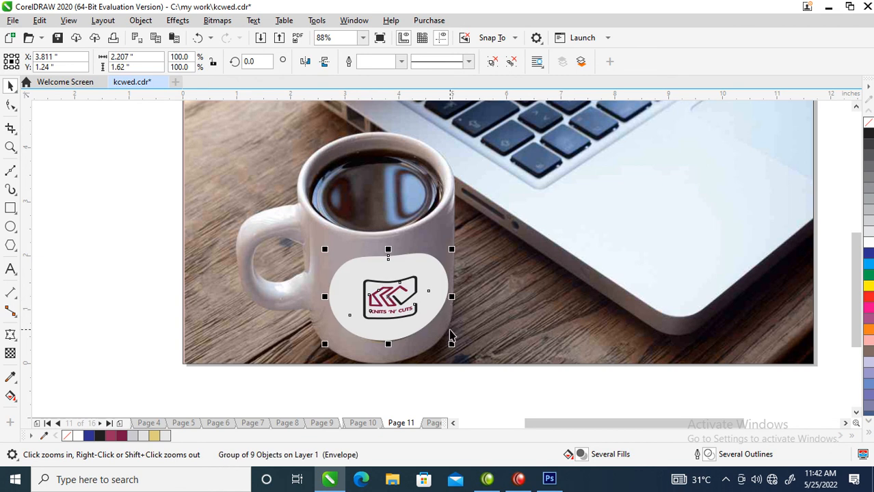
Paste the circle and logo on page 12, enlarge them to about 3.01 in, and centre them over the mug's old logo.
key("Page_Down")
scroll(469, 267, "down", 3)
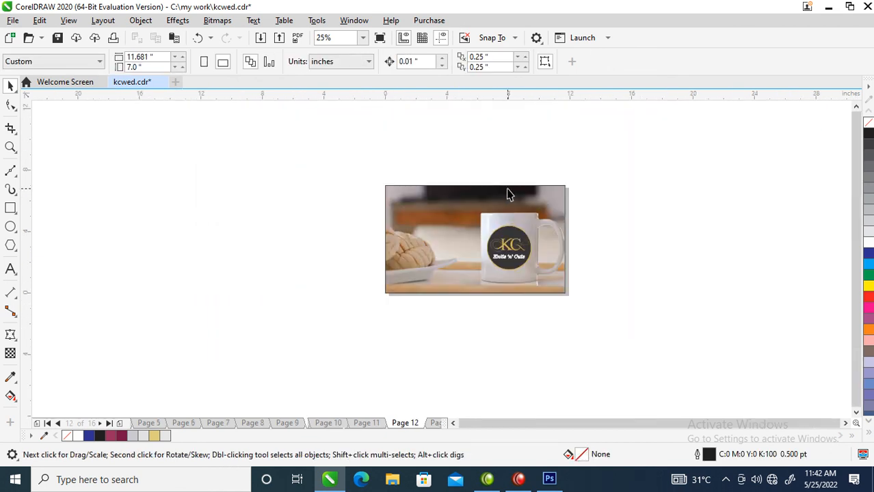
key("ctrl+v")
left_click_drag(456, 234, 504, 236)
key("F2")
left_click_drag(454, 194, 569, 298)
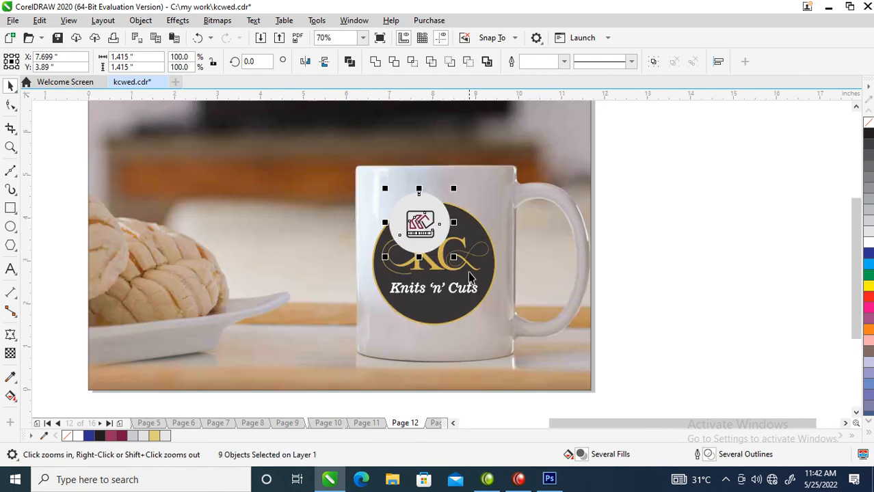
left_click_drag(457, 260, 507, 307)
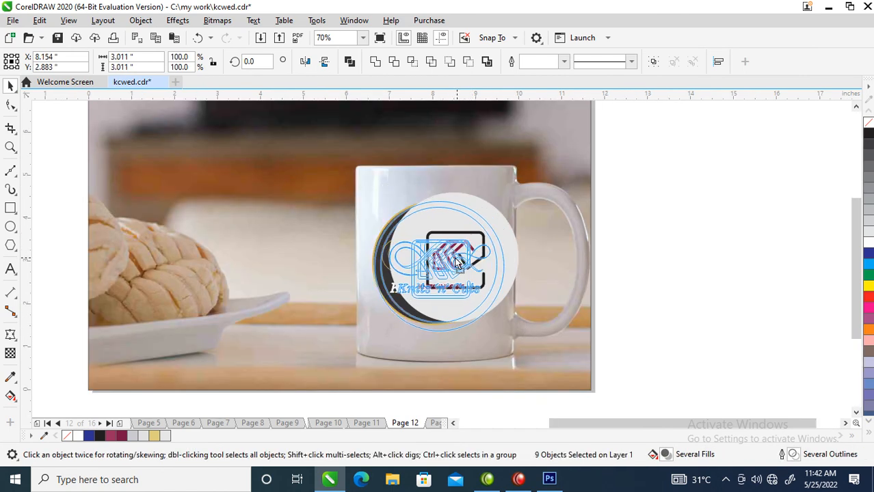
left_click_drag(451, 262, 450, 255)
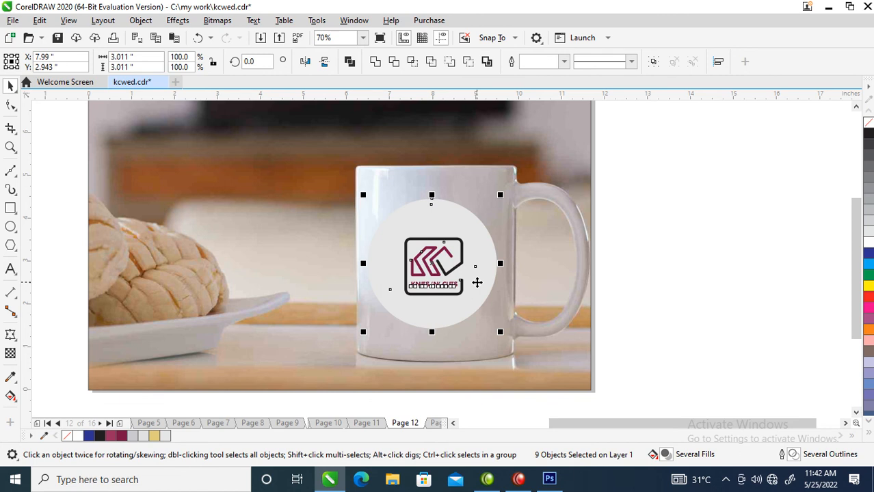
Paste the circle and logo on page 13's hang tag at about 2.15 in, rotated to about 343.7° to match its slant.
key("Page_Down")
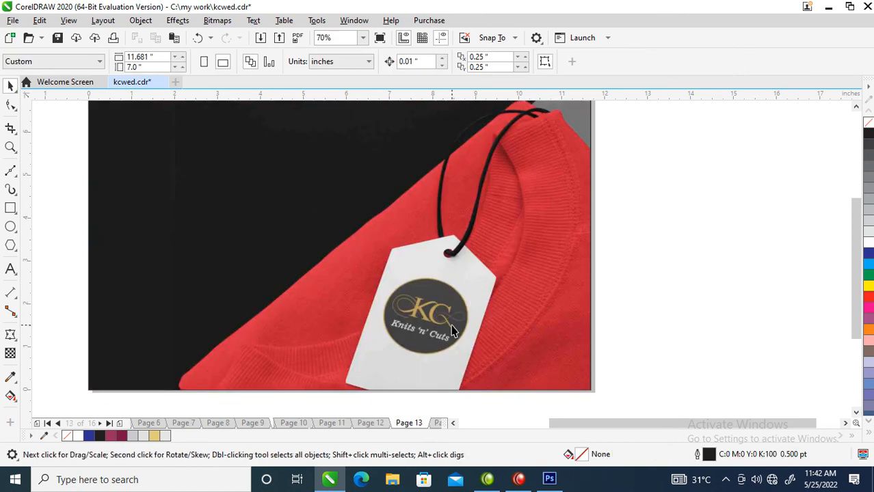
key("ctrl+v")
left_click_drag(301, 259, 423, 354)
left_click_drag(444, 280, 493, 295)
left_click(449, 312)
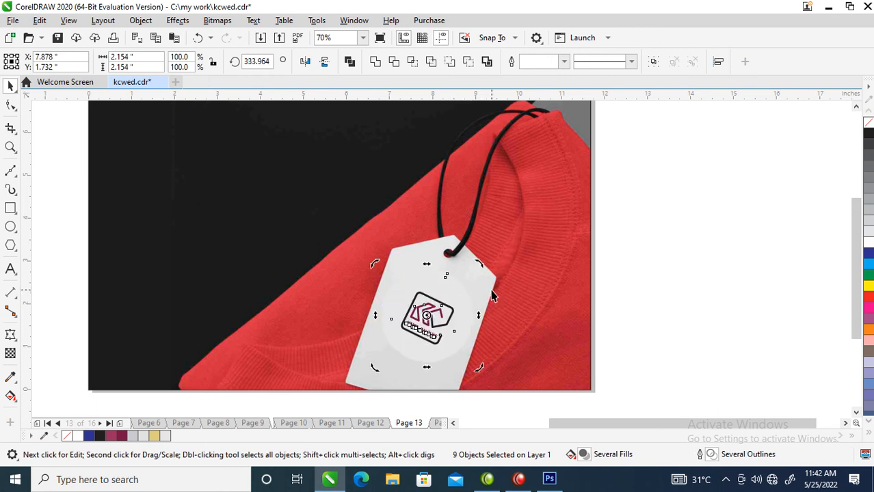
left_click_drag(481, 264, 476, 257)
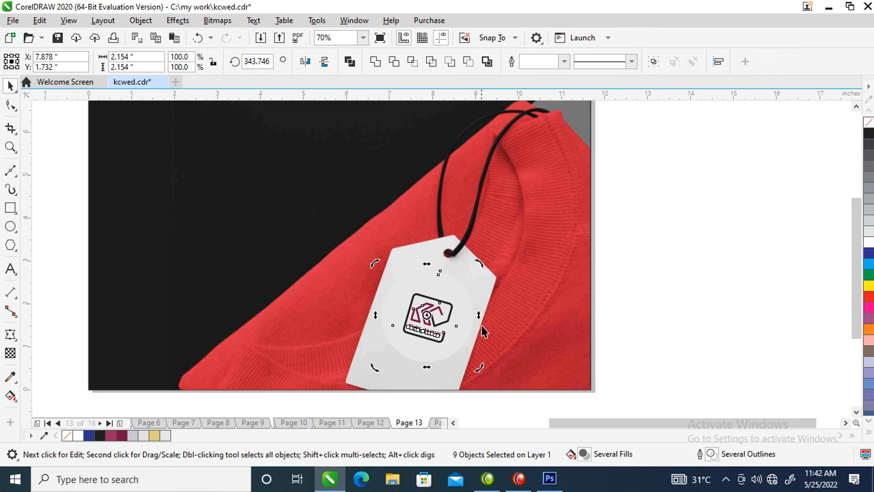
Sample the light grey of the hang tag and apply it to the logo's backing circle.
left_click(10, 377)
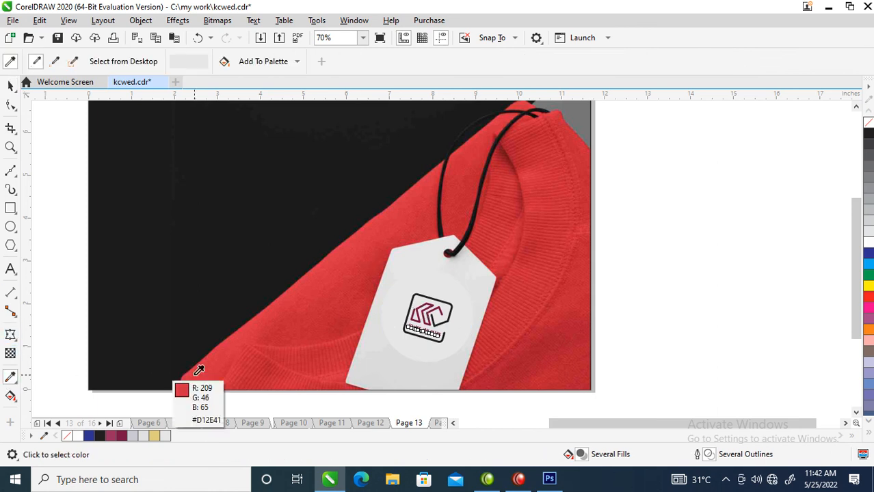
left_click(393, 350)
left_click(389, 309)
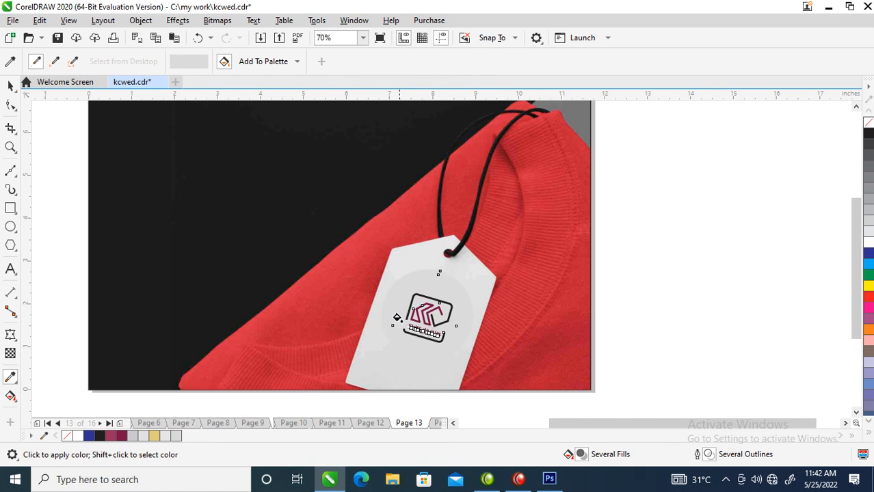
key("g")
left_click_drag(399, 347, 426, 279)
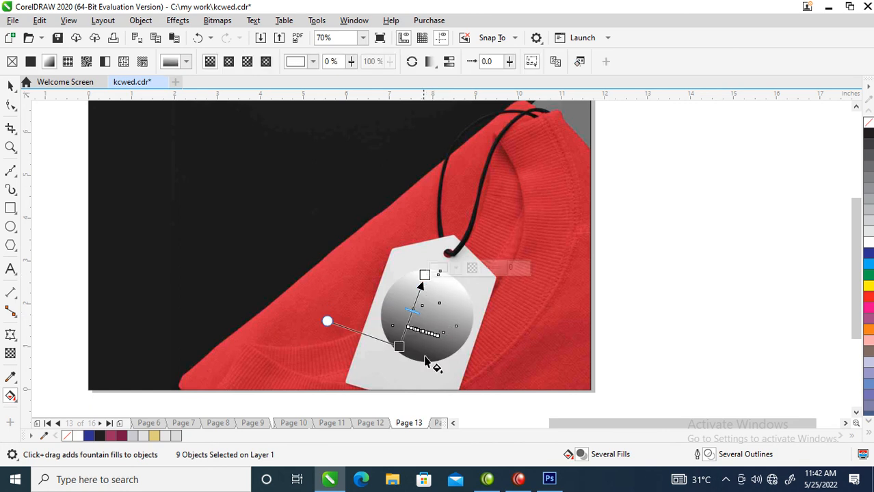
key("ctrl+z")
Give only the backing circle a linear fountain fill along the tag's slant, with the upper end colour sampled from the tag (#E6E6E6).
key("space")
key("Escape")
left_click(444, 280)
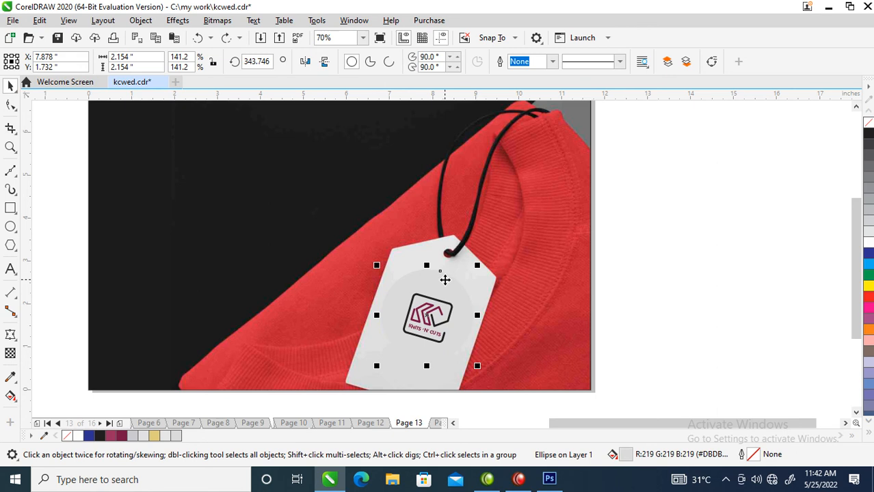
key("g")
left_click_drag(419, 341, 439, 276)
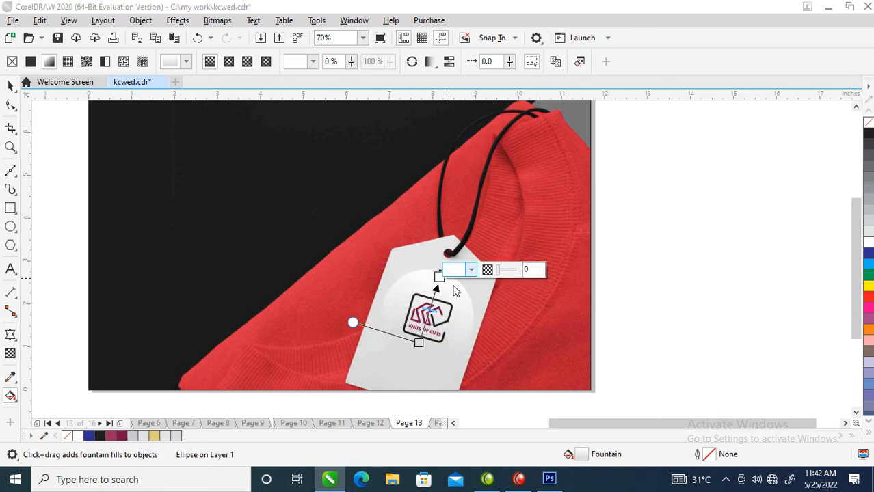
left_click(454, 270)
left_click(566, 244)
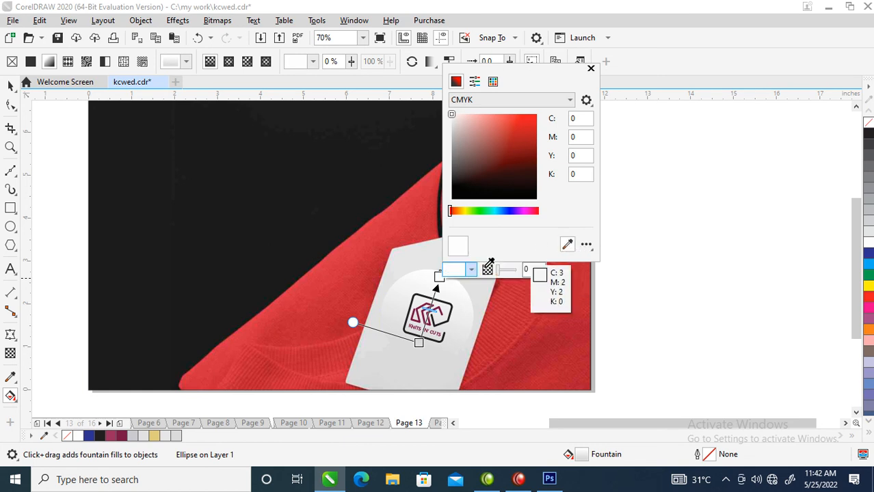
left_click(411, 256)
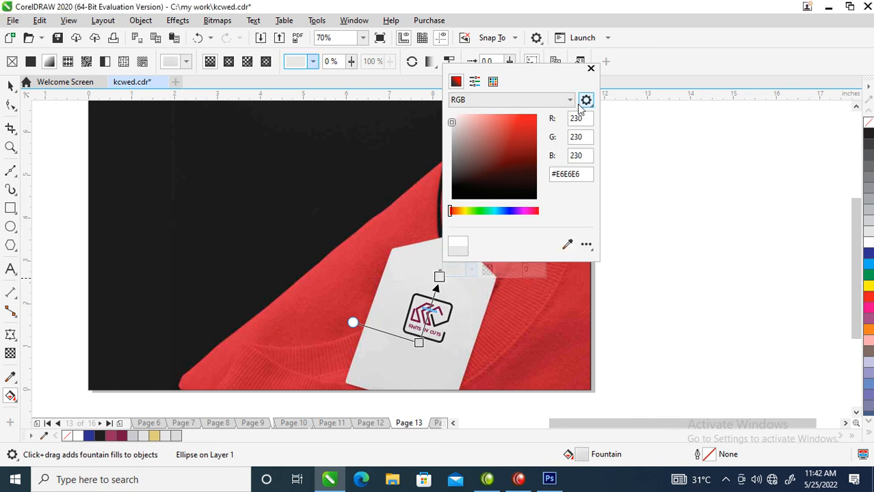
left_click(590, 69)
key("space")
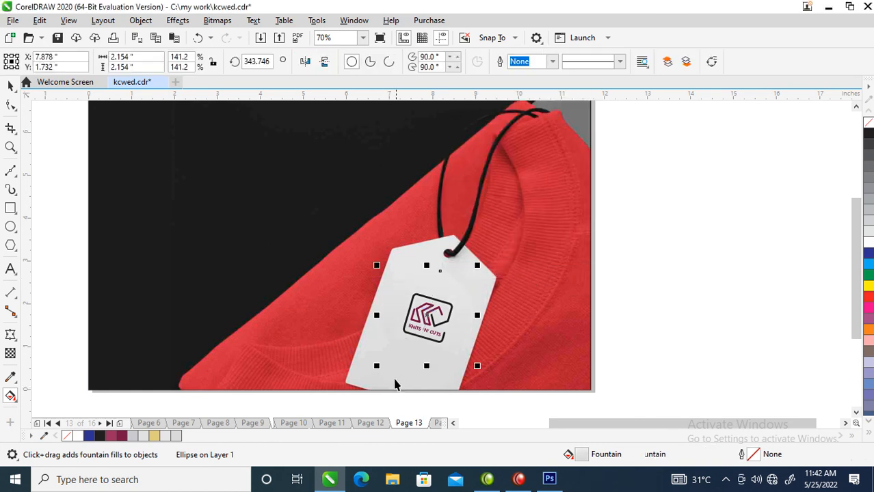
left_click(659, 323)
Delete page 14, which holds the car window mockup with the old gold KC logo.
key("Page_Down")
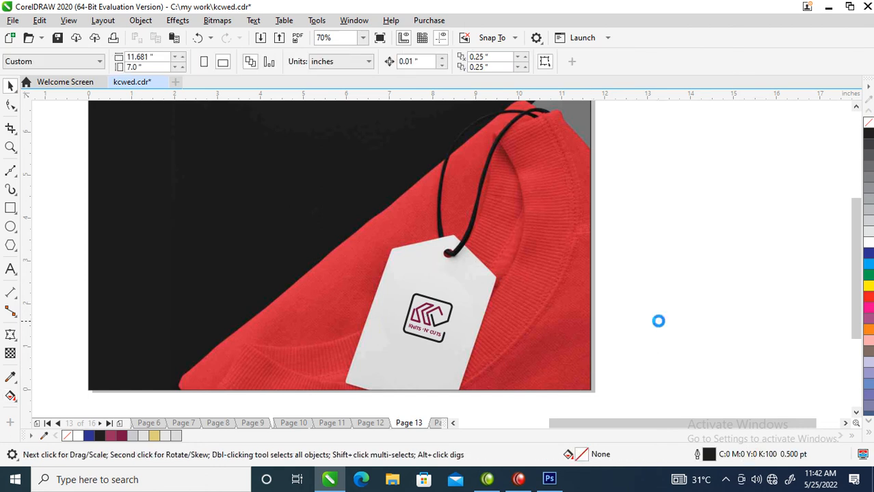
scroll(485, 317, "down", 5)
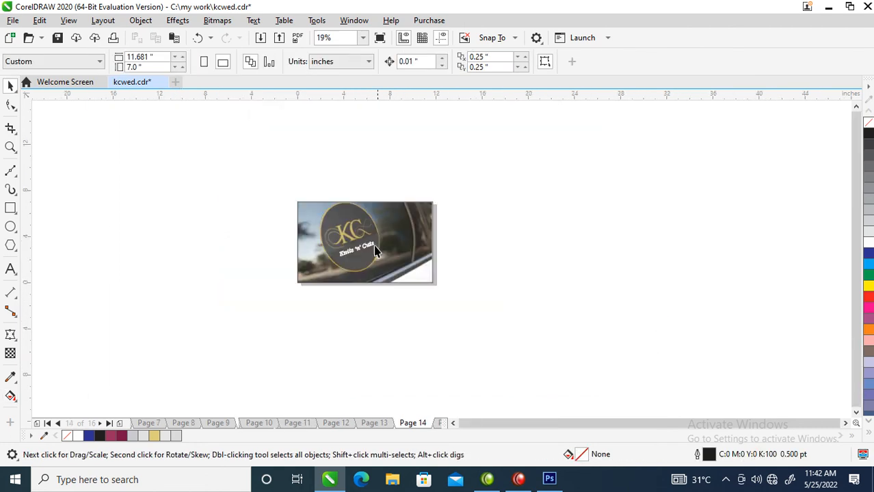
key("z")
left_click_drag(266, 171, 571, 352)
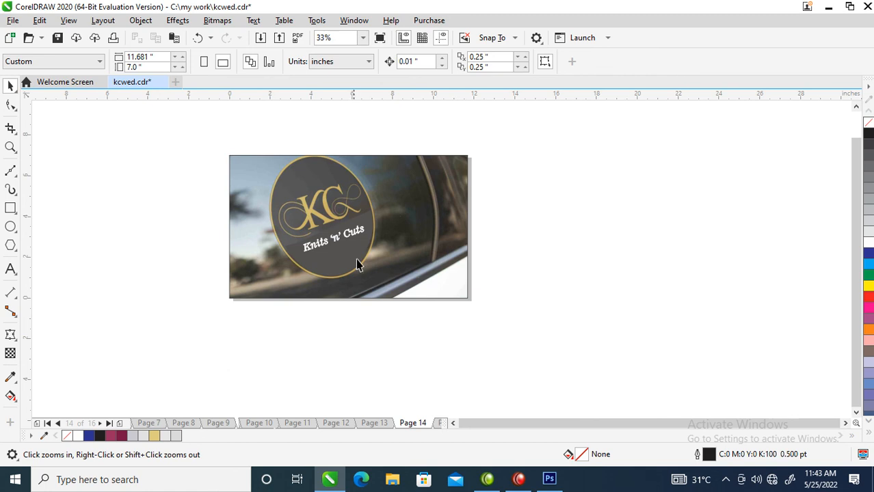
right_click(410, 423)
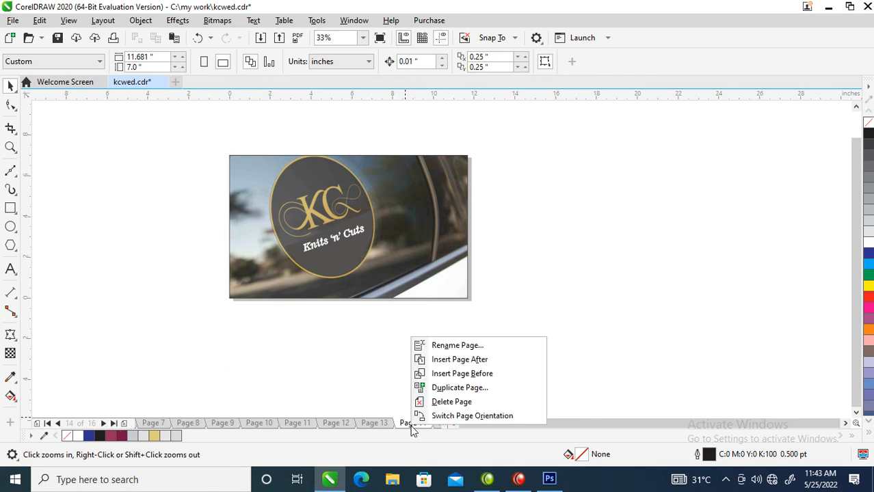
left_click(450, 401)
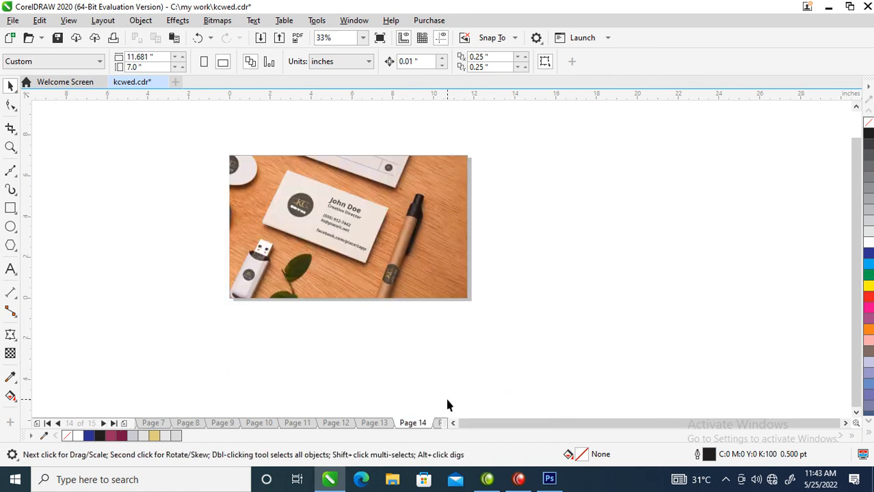
Paste the circle and logo over the business card's old logo at about 1.42 in, rotated to about 336.4° to match the card.
key("ctrl+v")
key("F2")
left_click_drag(253, 138, 388, 236)
left_click_drag(458, 352, 390, 315)
left_click(401, 300)
left_click_drag(424, 264, 438, 301)
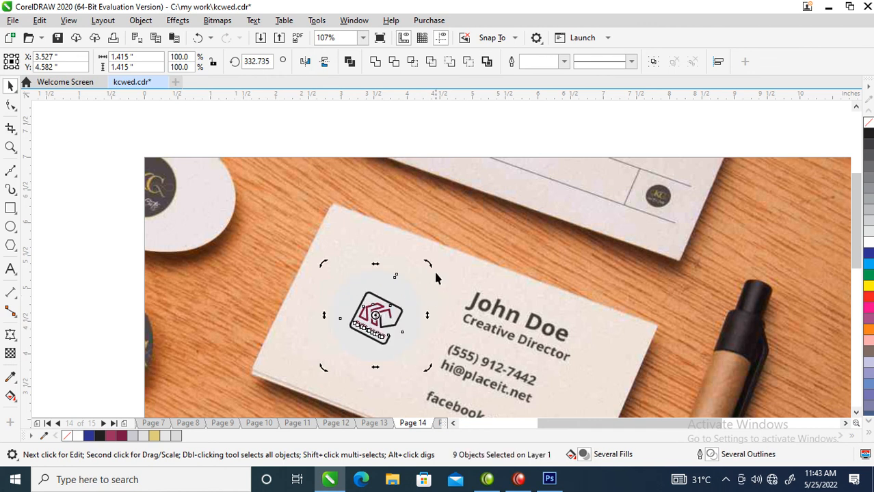
mouse_move(431, 262)
left_mouse_down()
mouse_move(427, 244)
mouse_move(432, 271)
mouse_move(425, 261)
left_mouse_up()
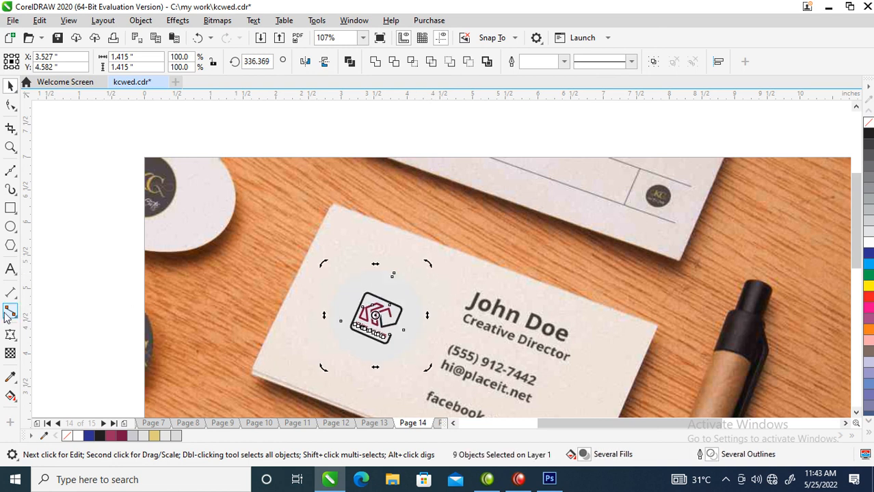
Fill the backing circle with the business card's sampled paper colour and enlarge the circle and logo to about 1.64 in.
left_click(10, 376)
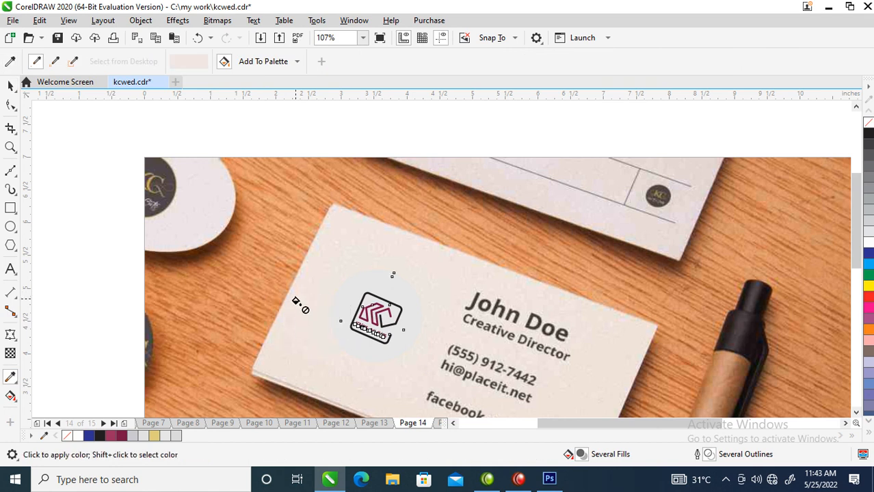
key("space")
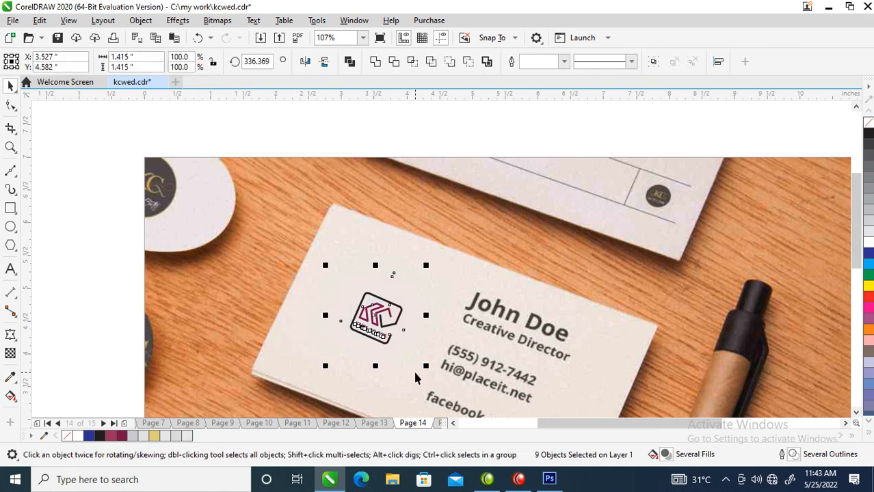
scroll(416, 369, "down", 1)
scroll(489, 376, "down", 1)
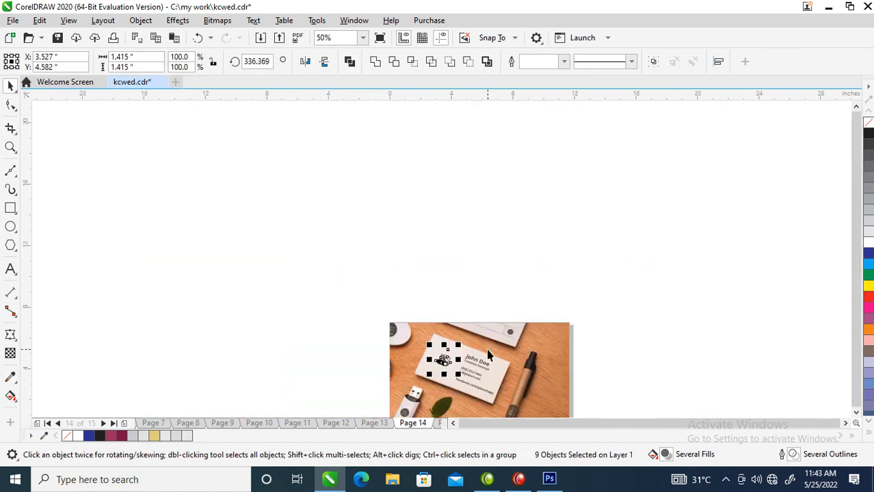
key("F2")
left_click_drag(395, 311, 540, 430)
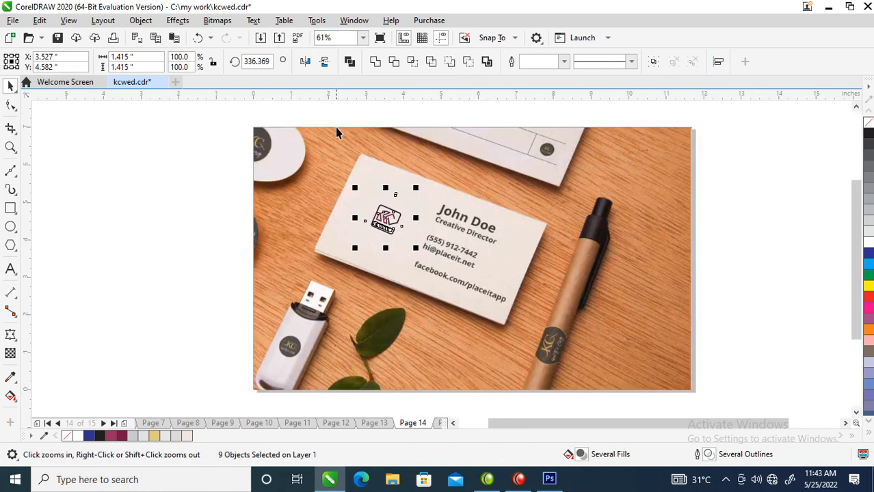
left_click_drag(354, 188, 346, 179)
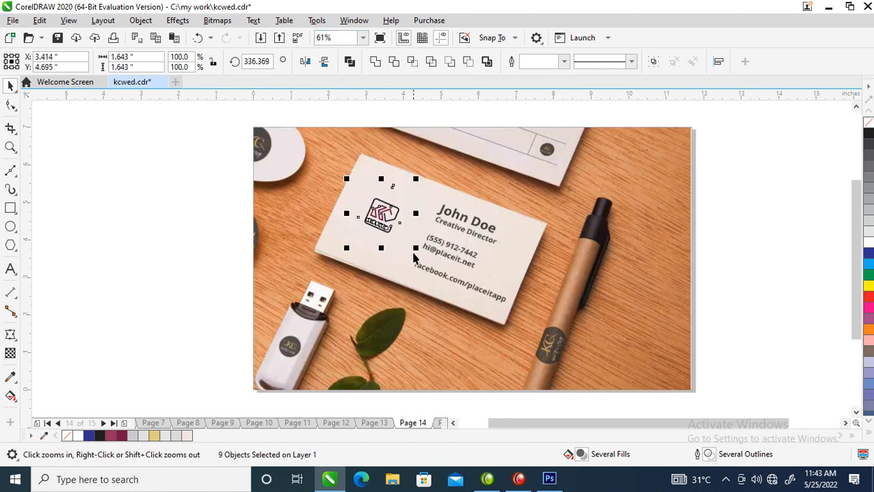
left_click(399, 205)
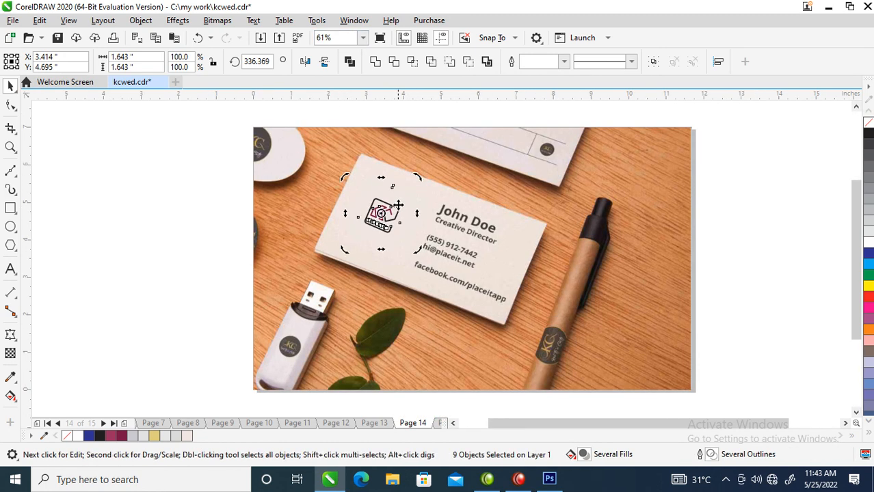
left_click(700, 224)
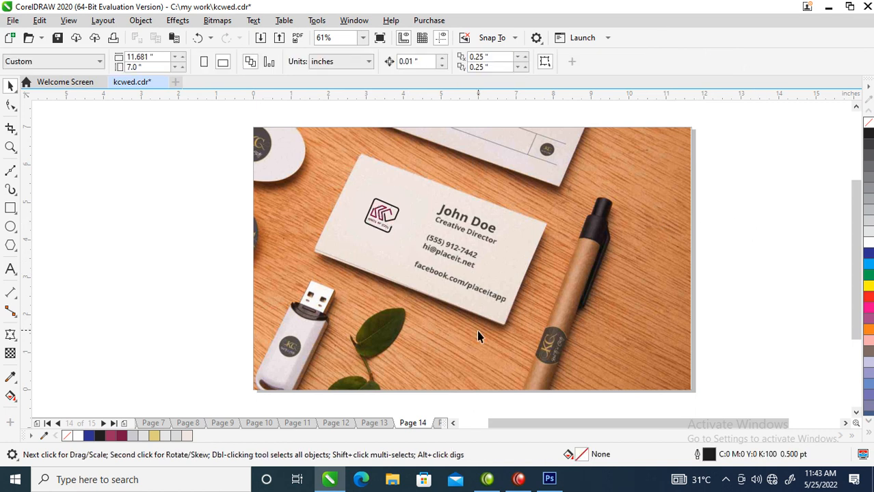
Duplicate the business card's circle and logo onto the USB stick, covering its old logo.
left_click(554, 275)
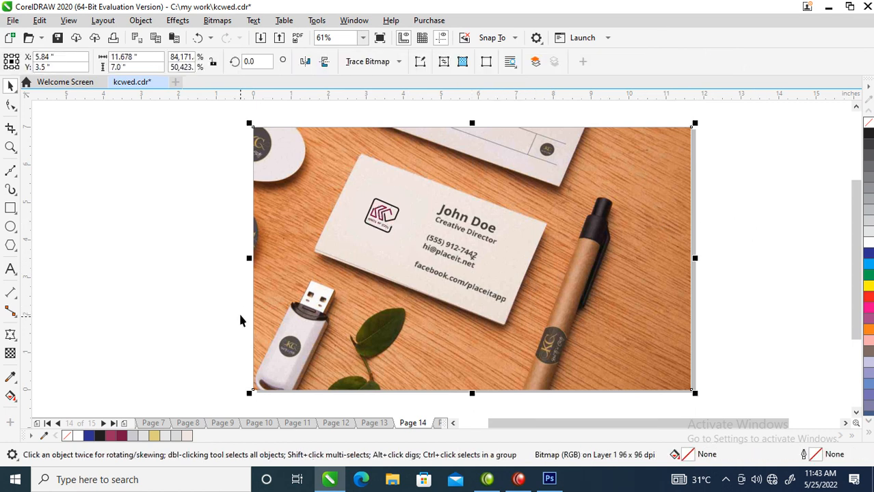
left_click(387, 226)
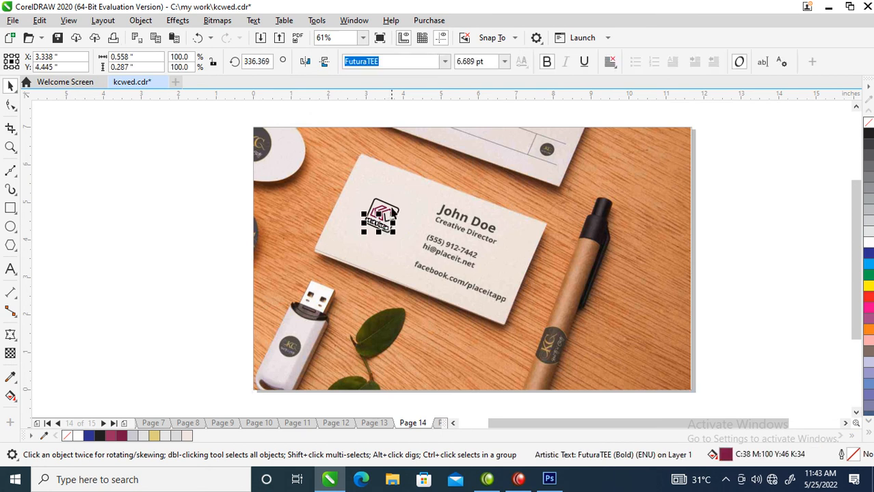
left_click_drag(310, 166, 486, 296)
left_click_drag(386, 207, 306, 327)
left_click(322, 324)
left_click_drag(241, 293, 333, 382)
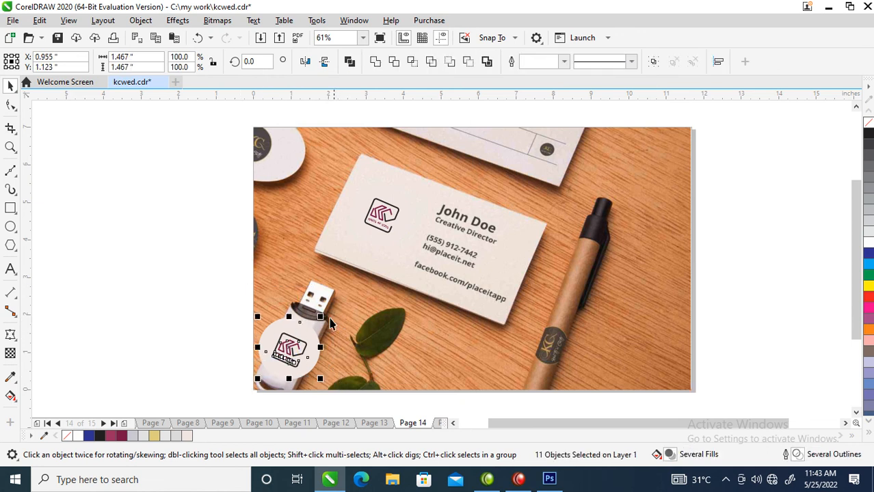
Shrink the USB stick's logo group to about 0.81 in and its remaining large backing circle to about 0.87 in.
left_click_drag(311, 313, 301, 332)
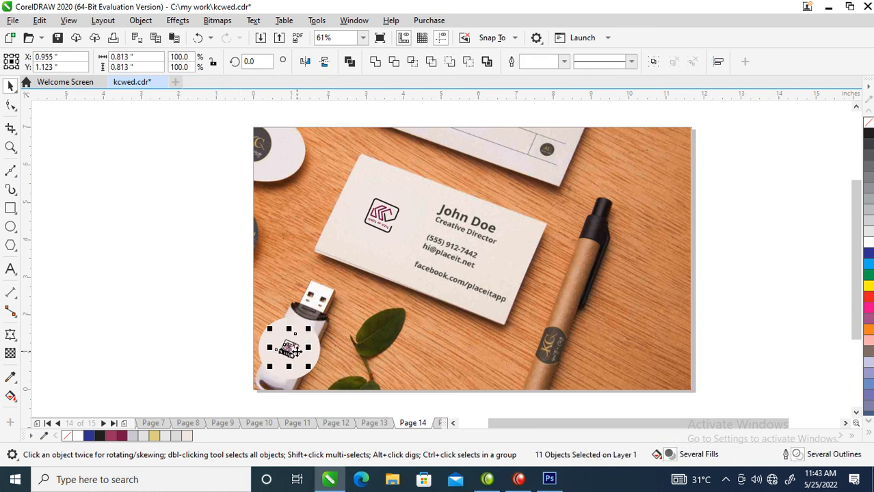
mouse_move(290, 348)
left_mouse_down()
mouse_move(462, 346)
mouse_move(291, 353)
left_mouse_up()
left_click(303, 329)
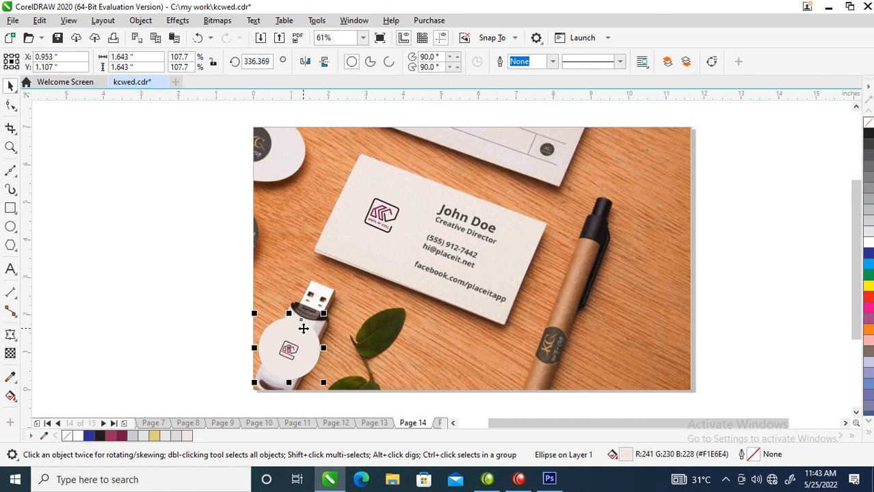
left_click(290, 351)
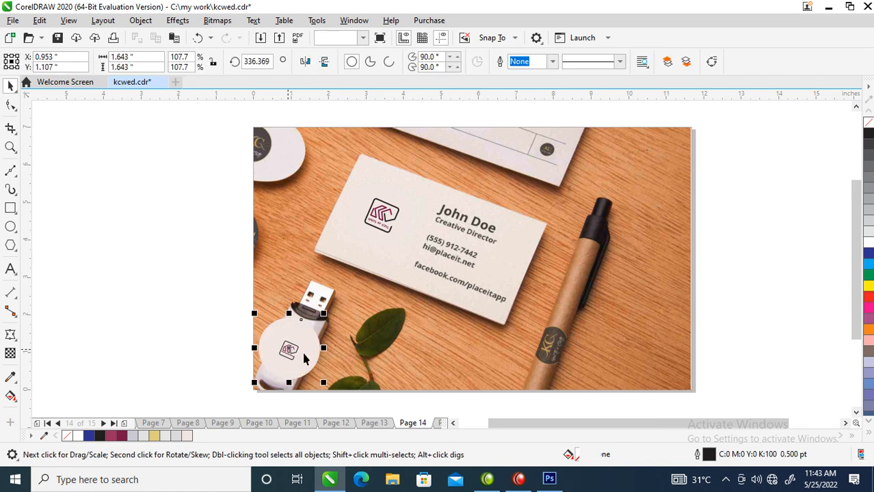
left_click_drag(323, 313, 317, 334)
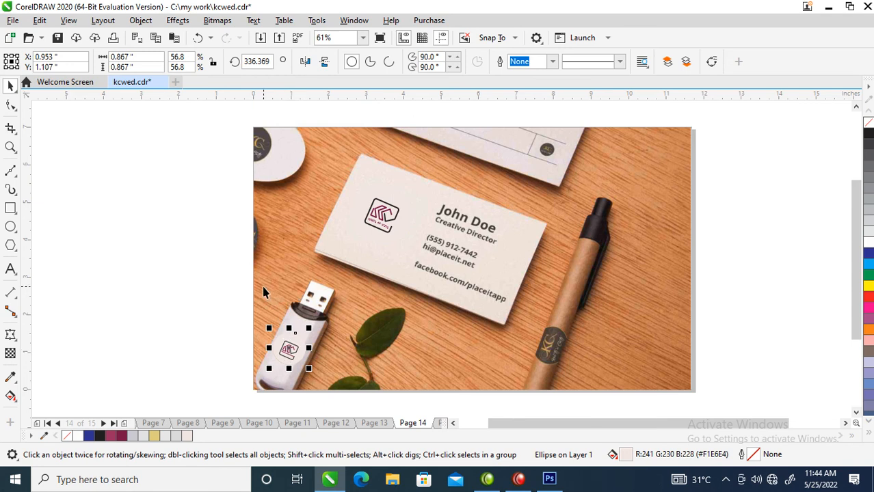
Place a copy of the circle and logo over the pen's old logo at about 1.41 in.
left_click(288, 350)
left_click_drag(289, 350, 582, 316)
key("z")
left_click_drag(499, 270, 677, 404)
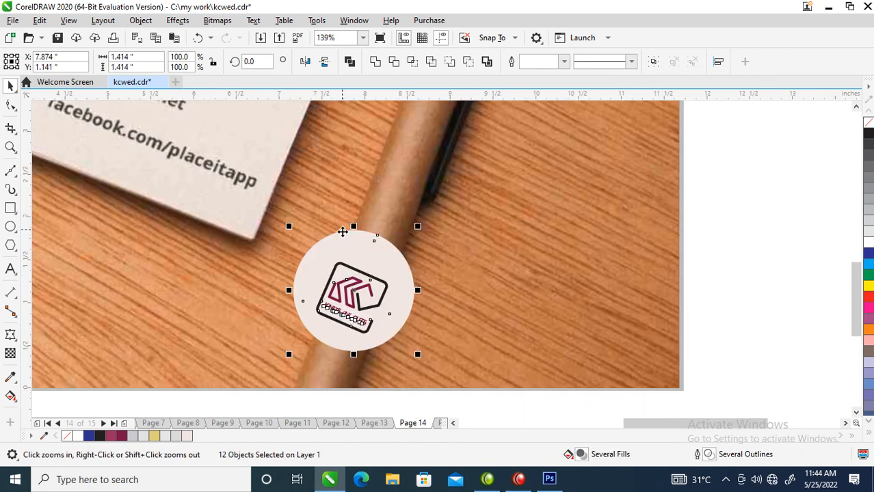
Draw a closed four-sided Bézier outline following the pen barrel's edges across the circle and logo.
left_click(11, 171)
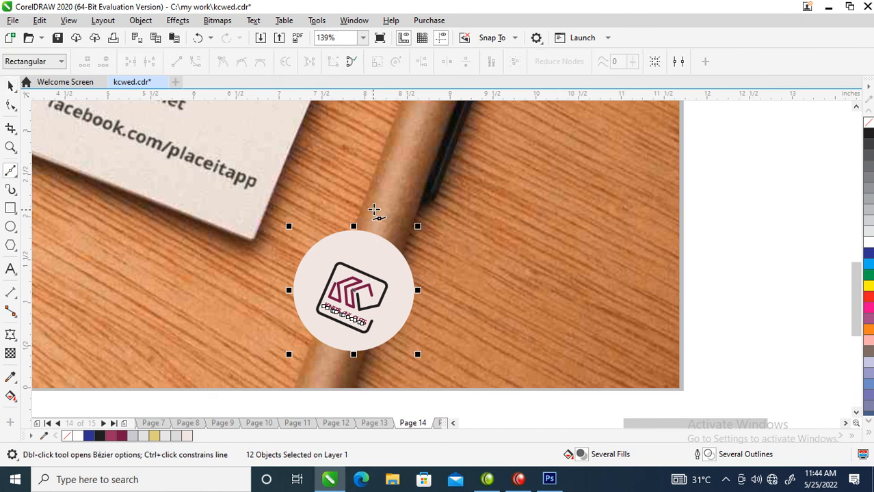
left_click(367, 197)
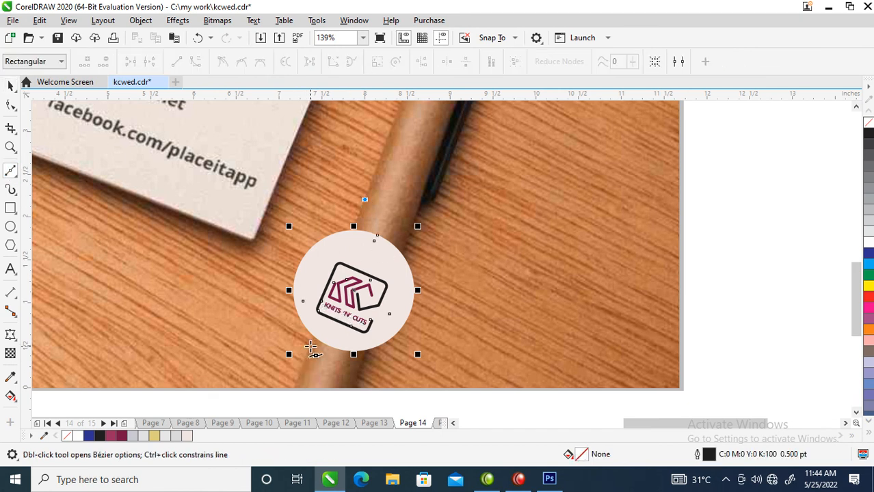
left_click(307, 350)
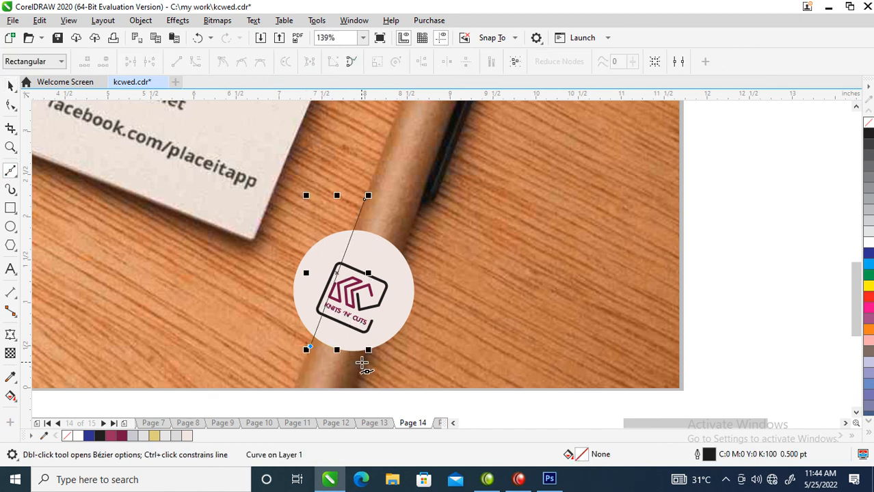
left_click(361, 362)
left_click(411, 223)
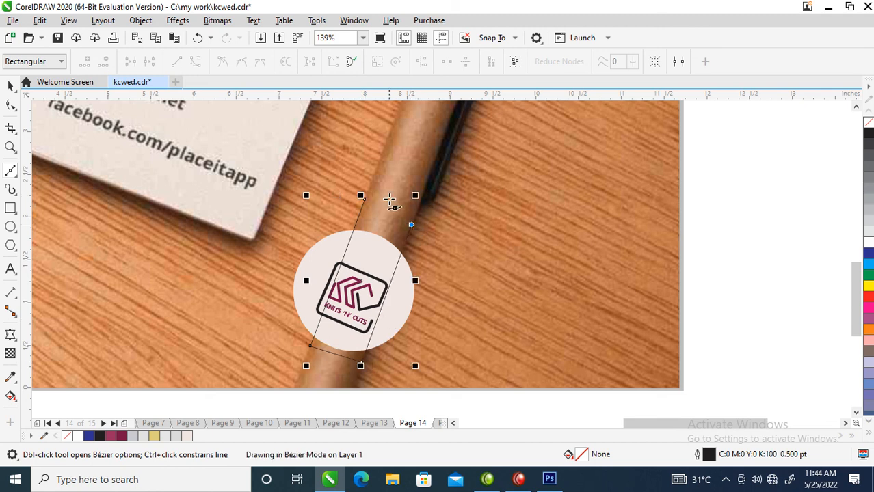
left_click(361, 197)
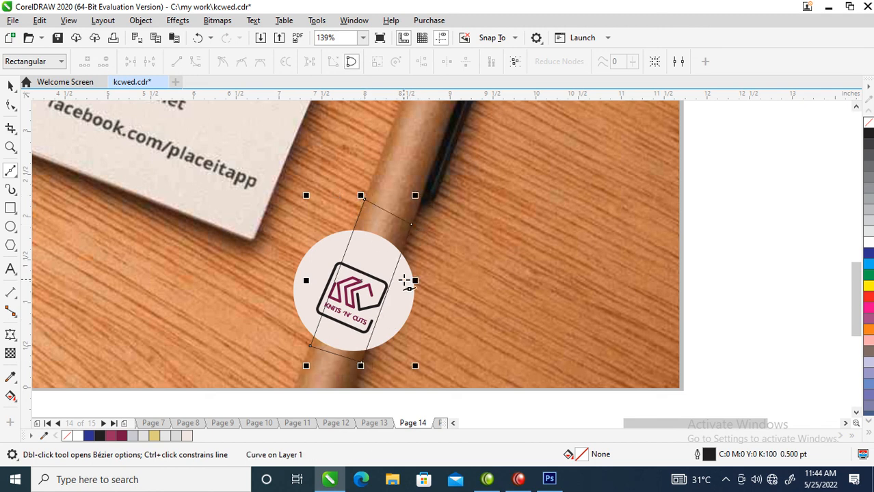
Group the pen's circle and logo and PowerClip them inside the four-sided outline on the barrel.
key("space")
left_click_drag(273, 232, 457, 362)
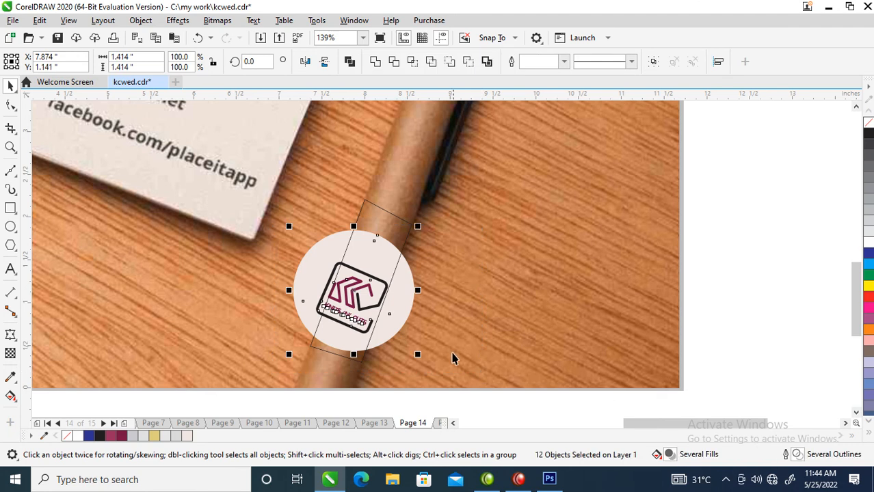
key("ctrl+g")
left_click_drag(398, 294, 397, 224)
left_click(463, 312)
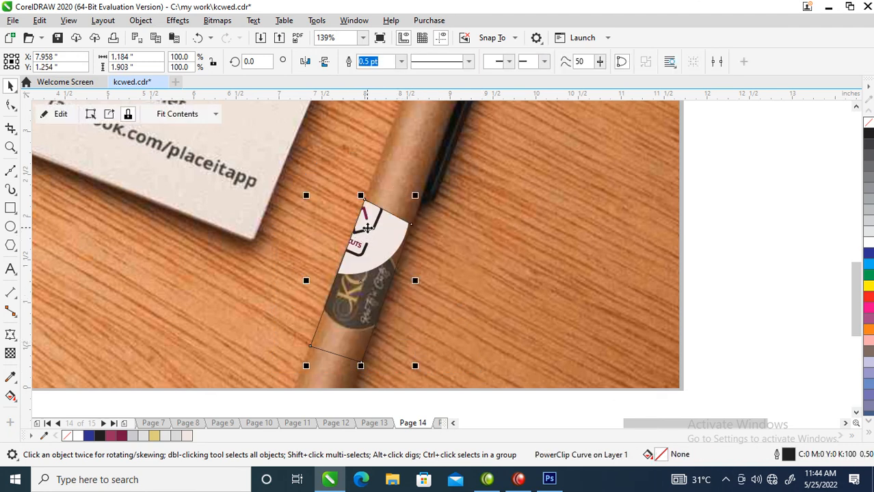
Shrink the clipped circle and logo to about 1.26 in and position them over the pen's old logo.
left_click(383, 284, "ctrl")
left_click_drag(383, 284, 389, 293)
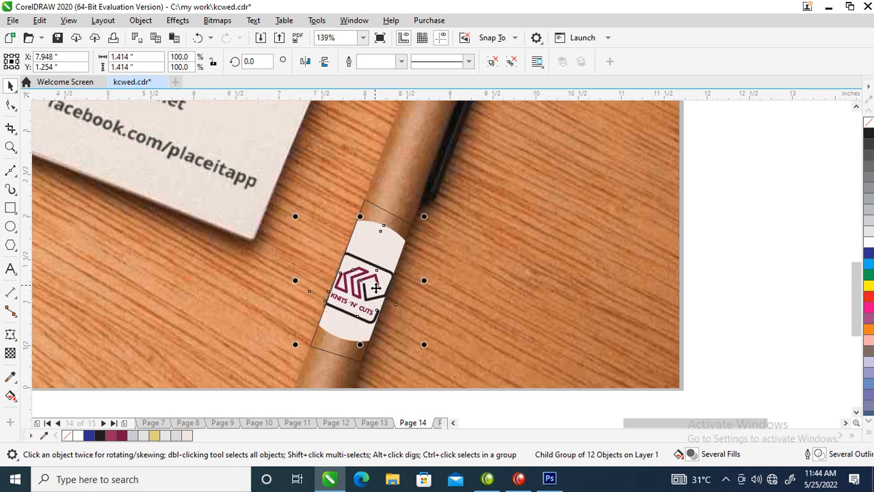
left_click_drag(424, 217, 415, 222)
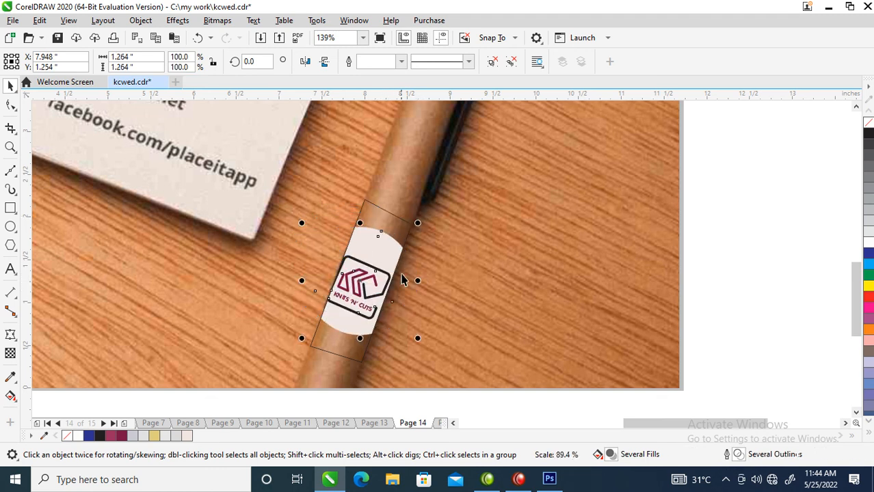
left_click_drag(368, 299, 370, 287)
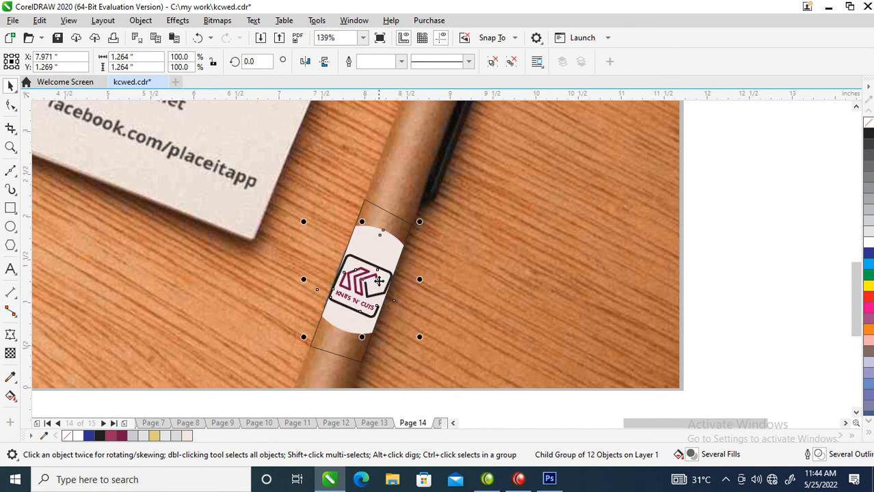
left_click(389, 255)
left_click_drag(418, 221, 417, 215)
left_click(496, 254)
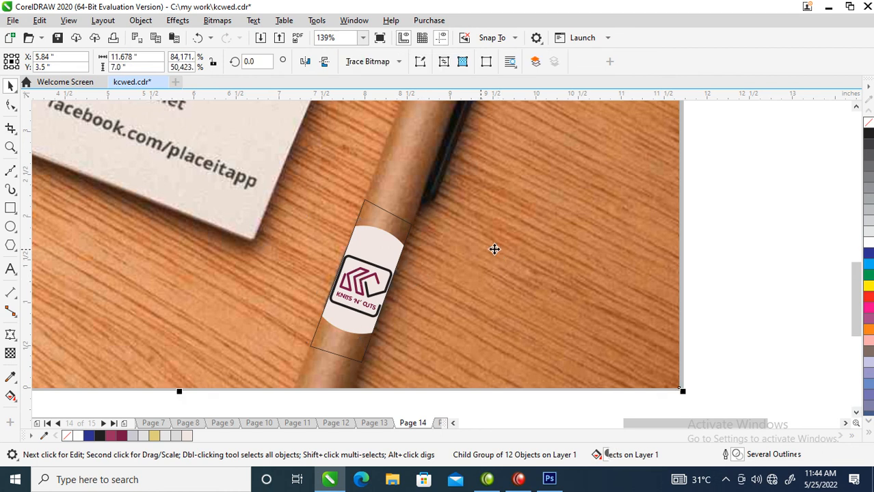
Remove the outline from the pen's PowerClip frame.
left_click(396, 224)
right_click(867, 123)
scroll(526, 250, "down", 3)
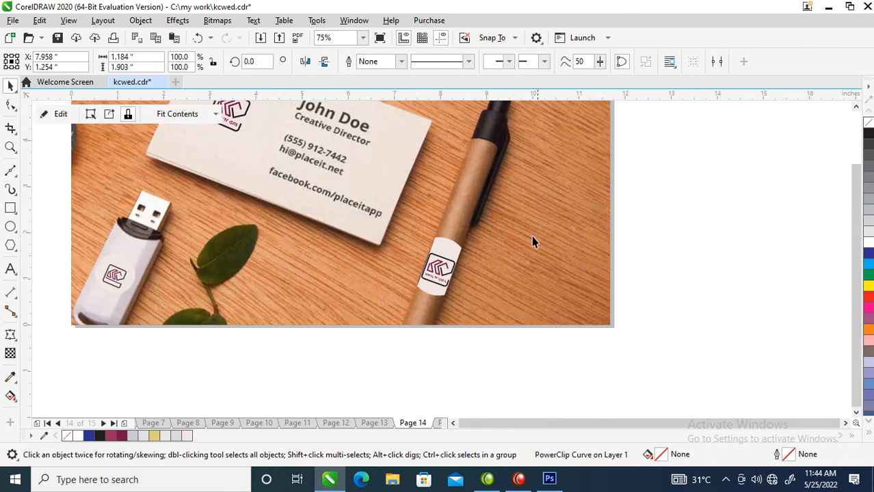
Place a copy of the business card's circle and logo, about 0.58 in wide, over the ruled sheet's old logo.
scroll(544, 253, "down", 5)
key("z")
left_click_drag(353, 152, 596, 239)
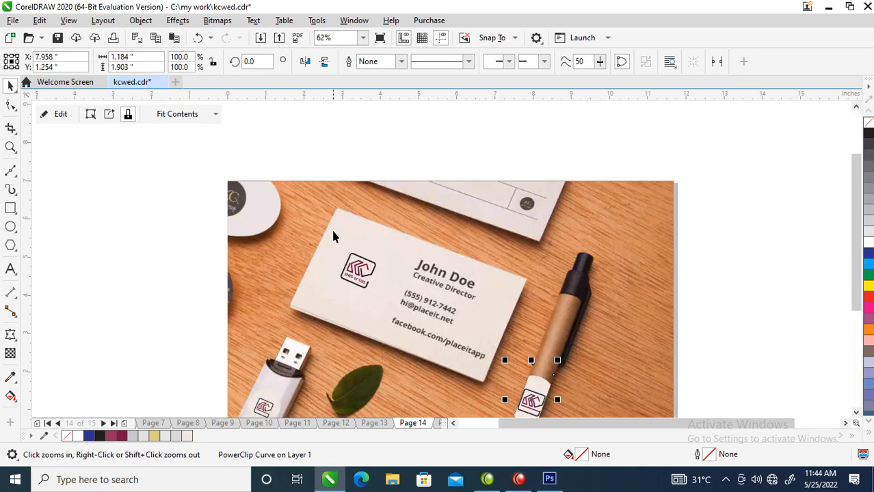
key("space")
left_click(358, 271)
left_click_drag(358, 270, 536, 211)
right_click(536, 211)
left_click(498, 157)
left_click_drag(567, 168, 527, 204)
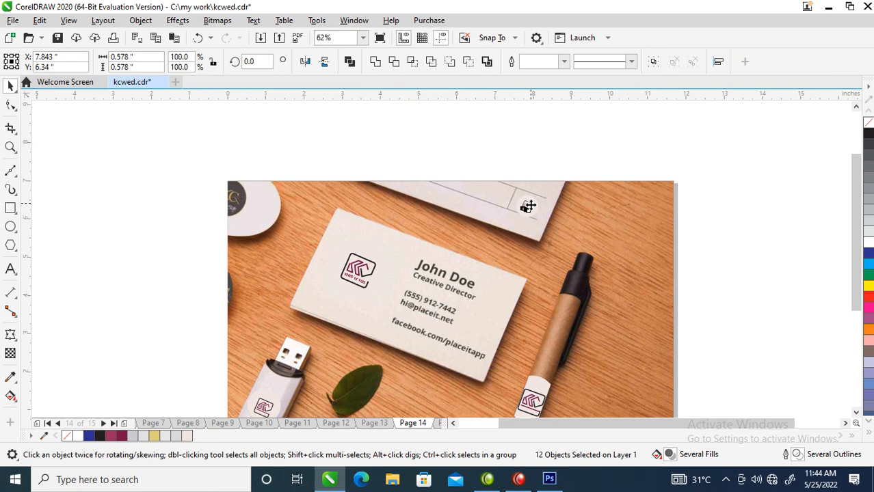
left_click(527, 207)
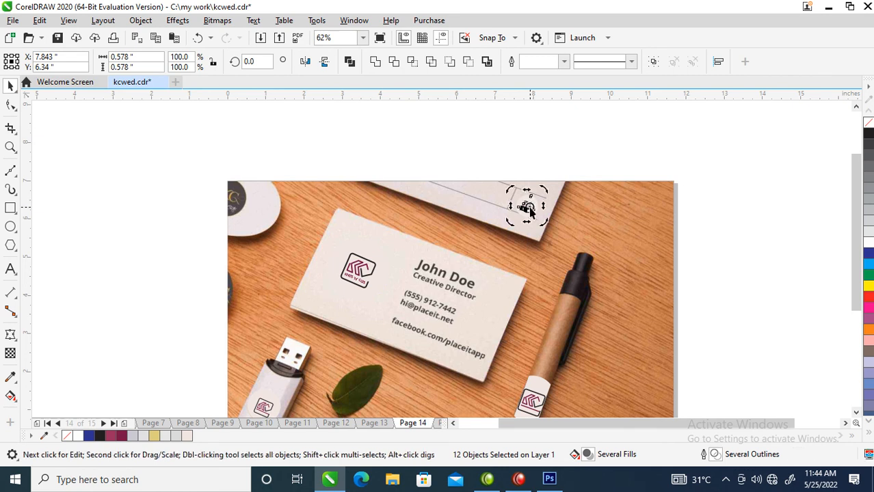
Nudge the ruled sheet's logo upward into its box and shrink it to about 0.49 in.
key("F2")
left_click_drag(474, 171, 575, 253)
left_click_drag(439, 229, 440, 221)
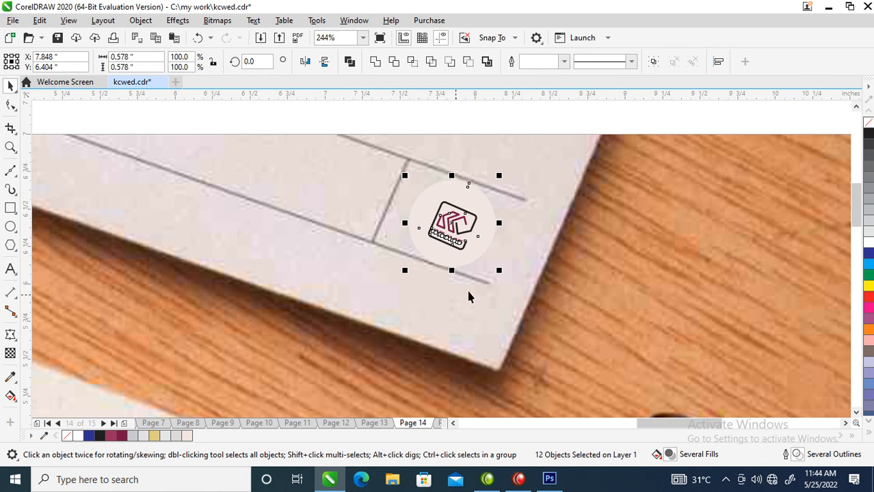
left_click_drag(498, 271, 491, 264)
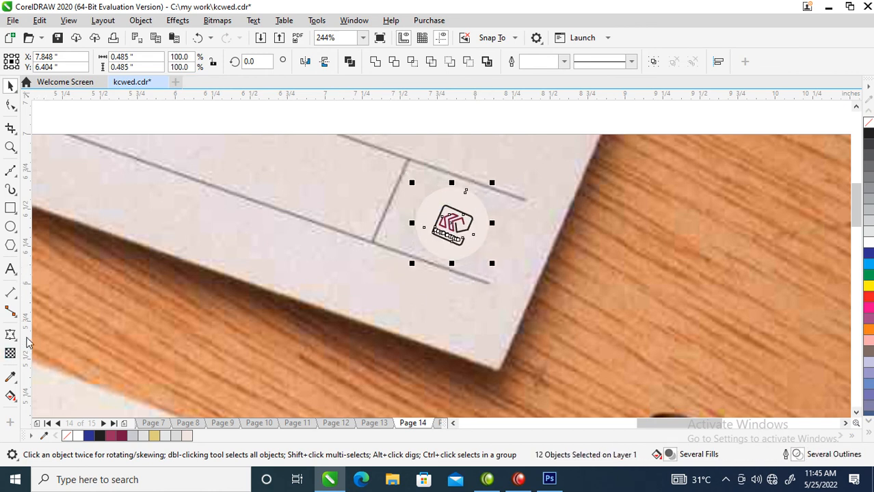
Sample the sheet's paper color and apply it to the backing circle behind its logo.
left_click(10, 377)
left_click(387, 265)
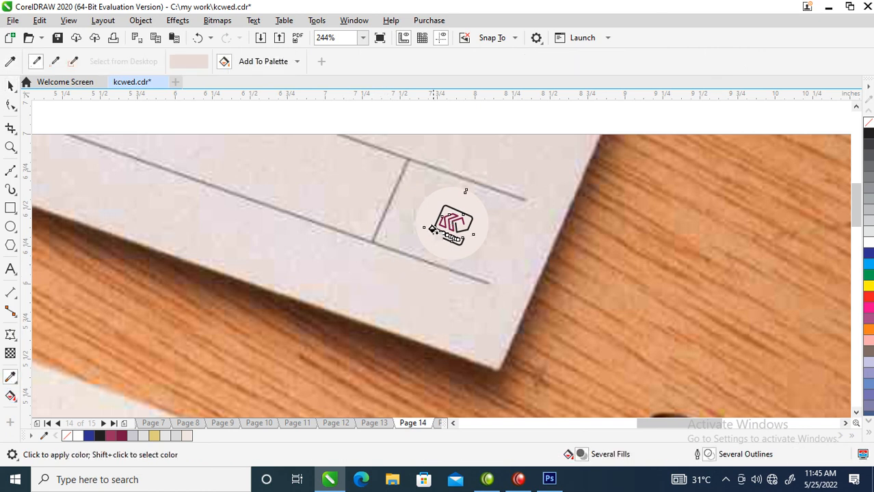
key("space")
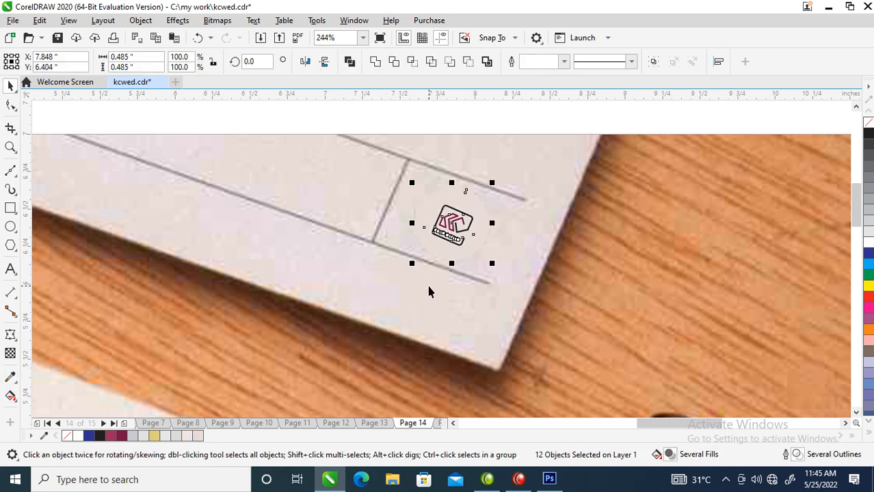
Place a copy of the circle and logo, about 1.08 in wide, over the white rounded item's old logo at the page corner.
scroll(429, 283, "down", 3)
key("z")
left_click_drag(218, 220, 502, 393)
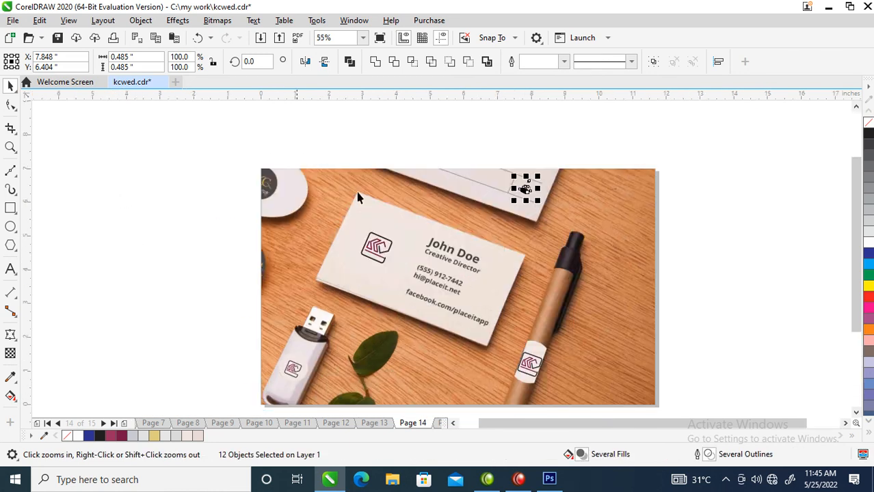
key("space")
left_click_drag(526, 191, 273, 186)
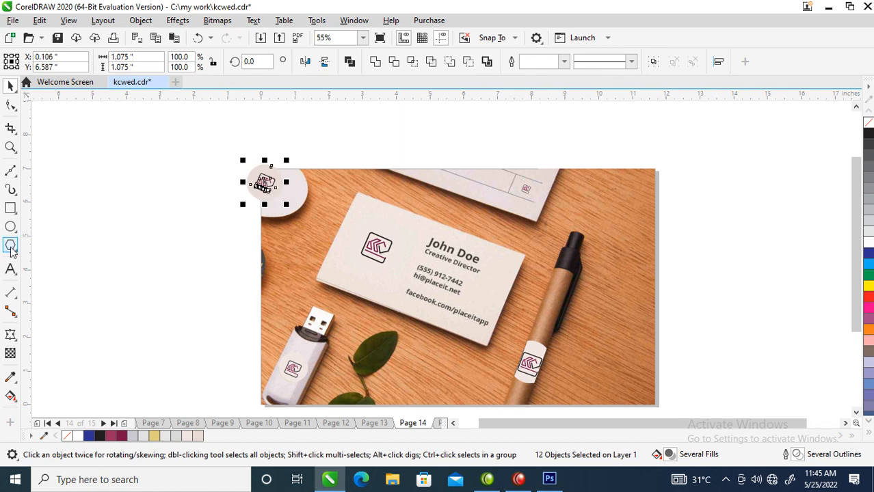
Add a page-sized rectangle and bring it in front of the mockup photo.
double_click(10, 207)
key("space")
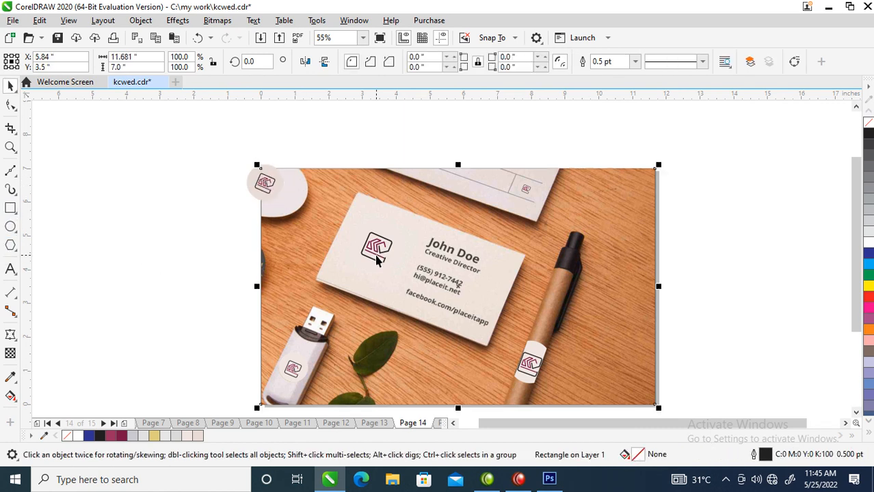
key("ctrl+Page_Up")
key("ctrl+s")
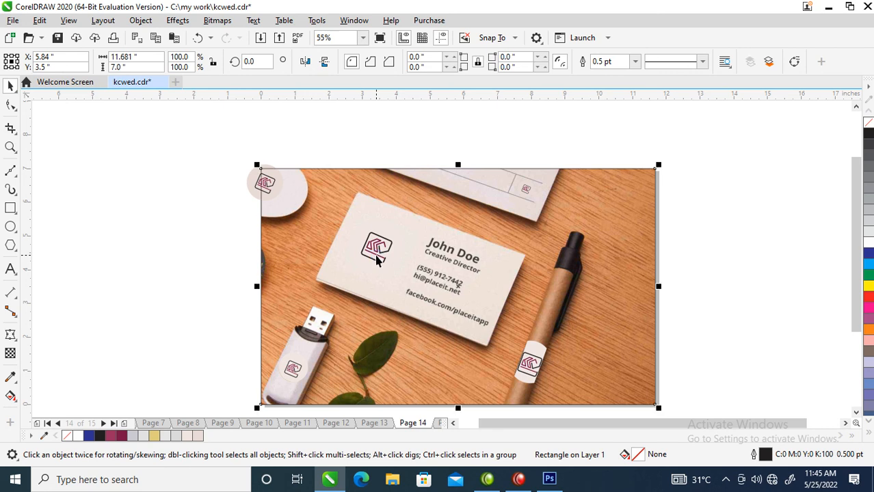
Group the corner item's circle and logo and PowerClip them inside the page-sized rectangle.
left_click_drag(116, 129, 314, 226)
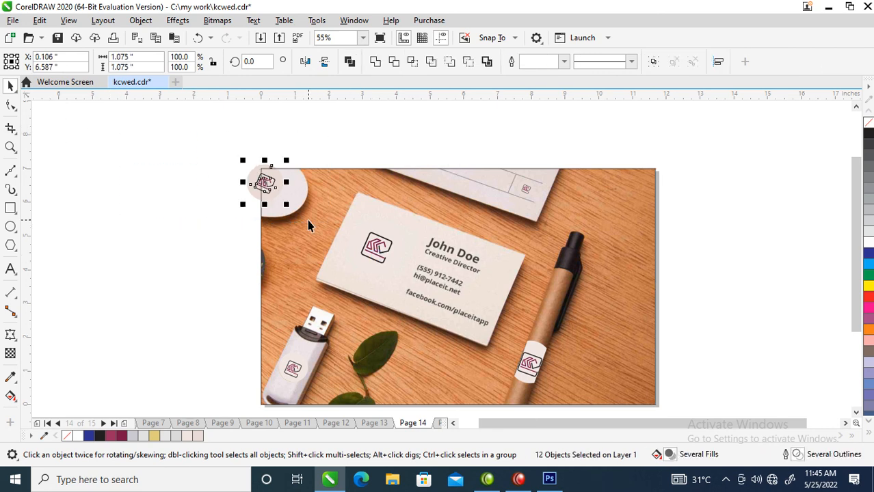
key("ctrl+g")
mouse_move(267, 184)
left_mouse_down()
mouse_move(384, 198)
mouse_move(261, 183)
mouse_move(273, 190)
left_mouse_up()
left_click(433, 285)
left_click(378, 199, "ctrl")
left_click(303, 143)
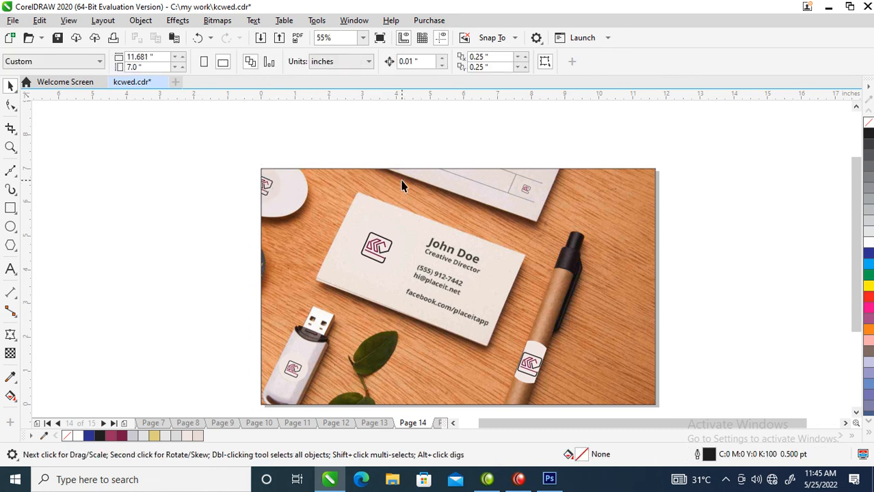
Paste the circle and logo onto page 15 and try copying all their properties to the gold background.
key("Page_Down")
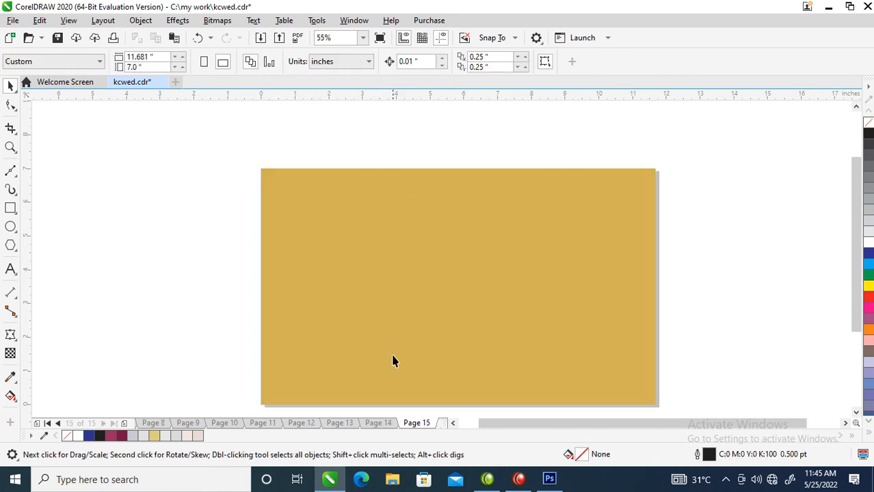
left_click(356, 346)
key("ctrl+v")
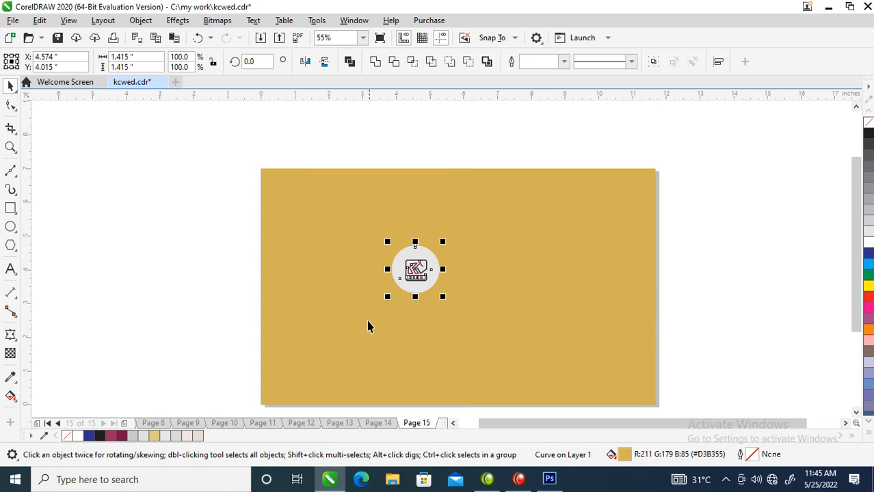
left_click_drag(415, 267, 527, 234)
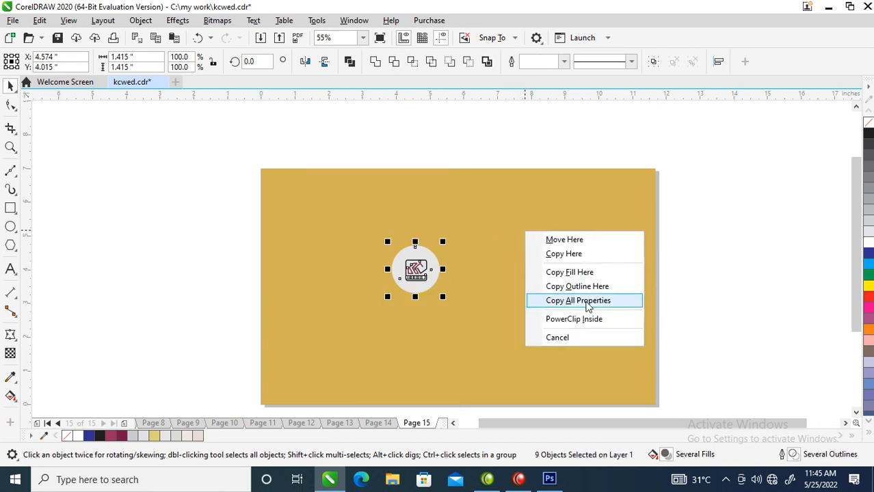
left_click(602, 301)
Recolor the page 15 background with the pasted logo's maroon and delete the pasted logo.
left_click_drag(430, 266, 153, 253)
left_click(59, 264)
left_click_drag(137, 250, 393, 254)
left_click(457, 322)
left_click_drag(66, 166, 237, 309)
key("Delete")
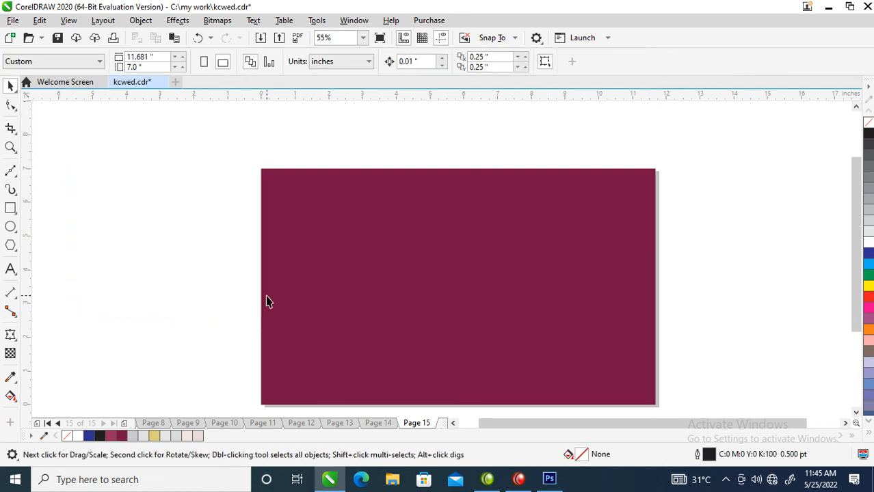
Review the updated pages from page 15 back to the van mockup on page 8.
key("z")
left_click_drag(236, 162, 726, 401)
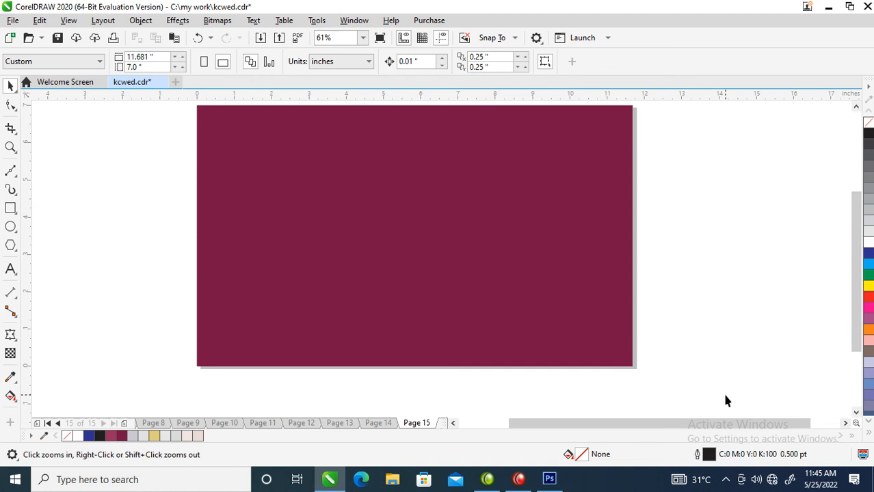
key("Page_Up")
key("Page_Up")
key("Page_Up")
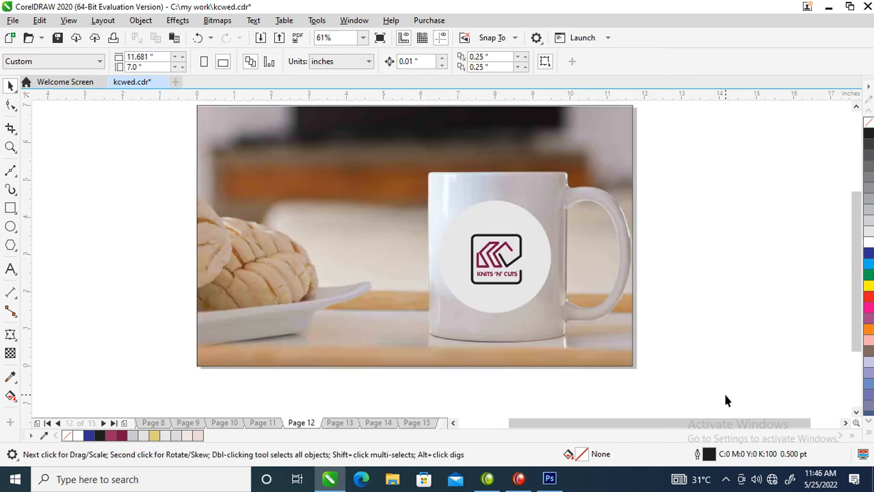
key("Page_Up")
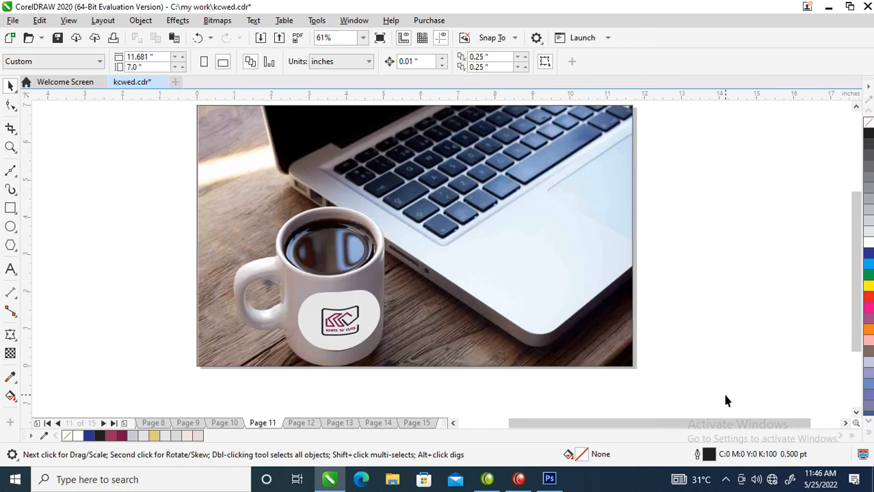
key("Page_Up")
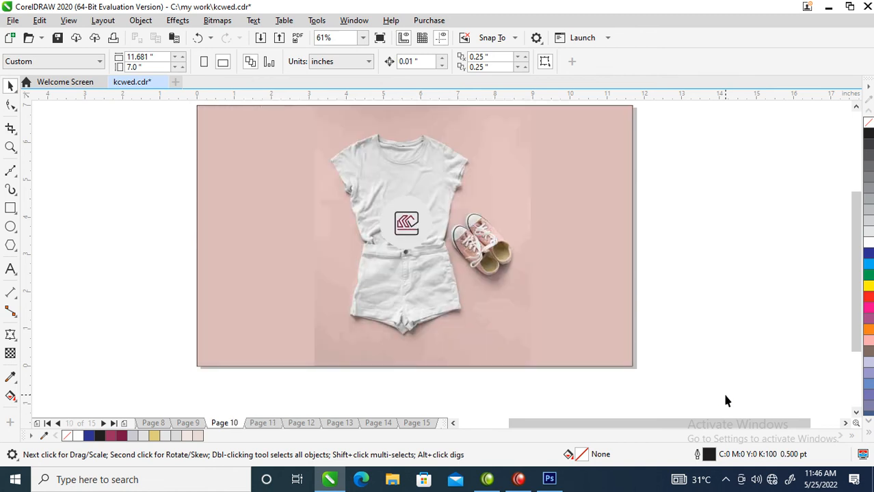
key("Page_Up")
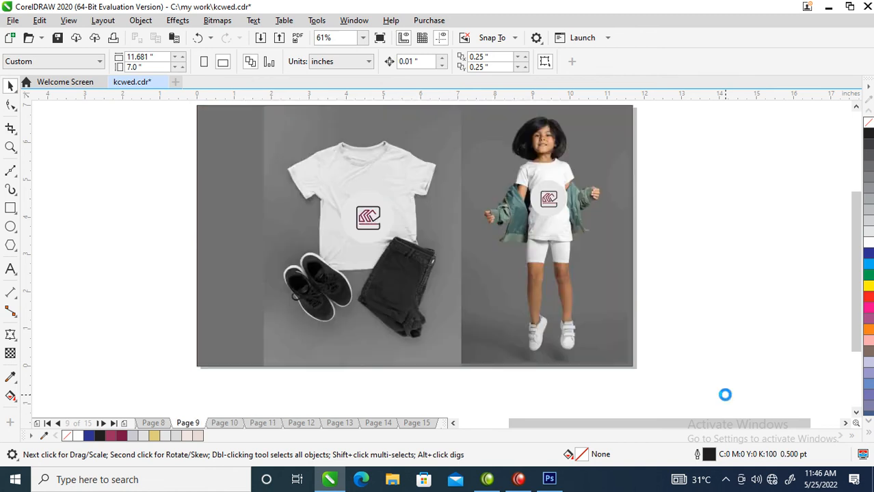
key("Page_Up")
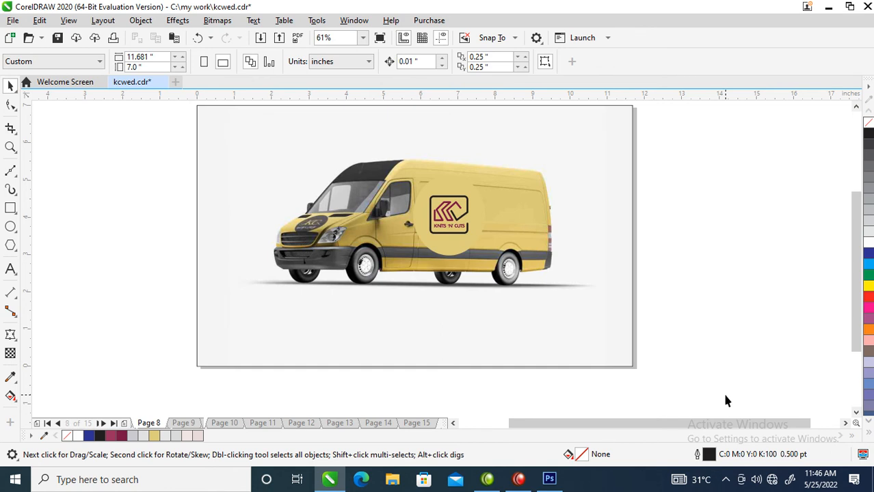